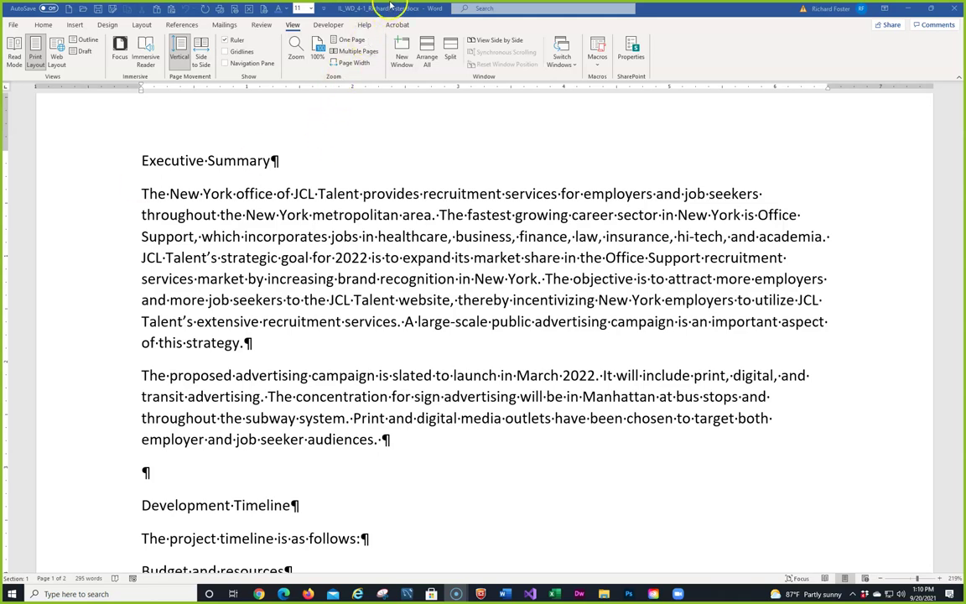
Step: Save the proposal as a new file, replacing '4-1' with '4_Prospectus' in the file name
click(748, 10)
key(F12)
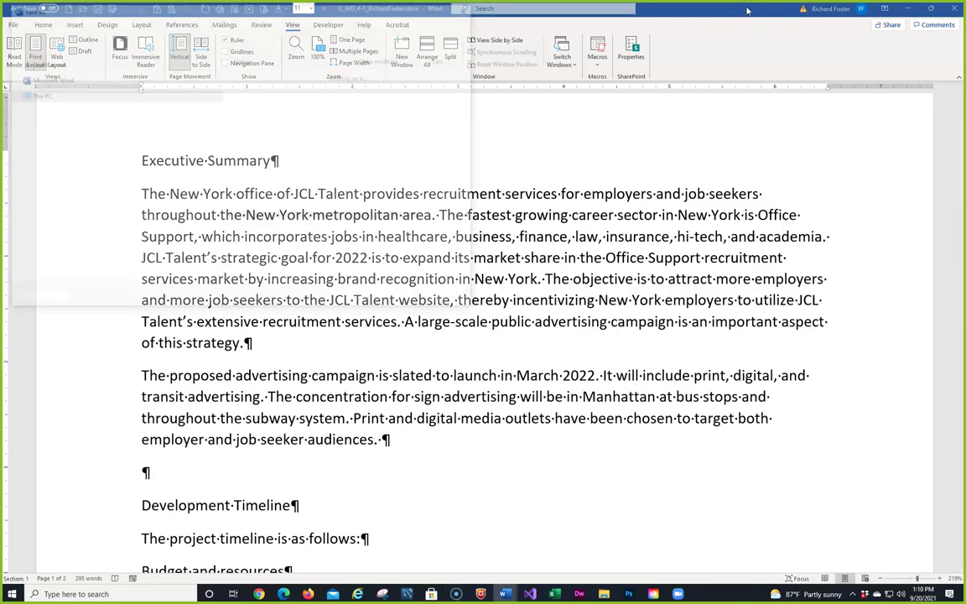
click(175, 232)
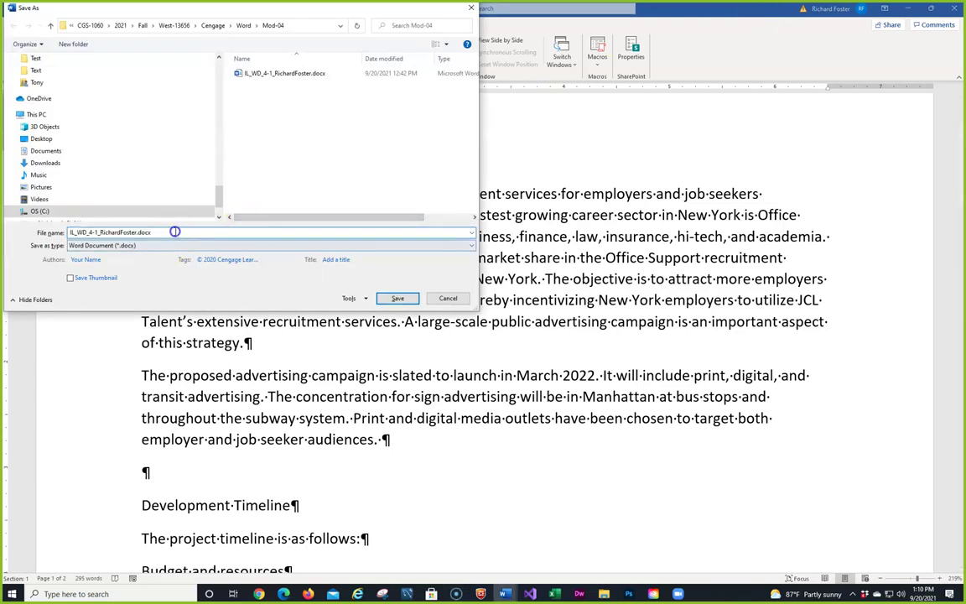
key(Left)
key(Left)
key(Left)
key(Left)
key(Left)
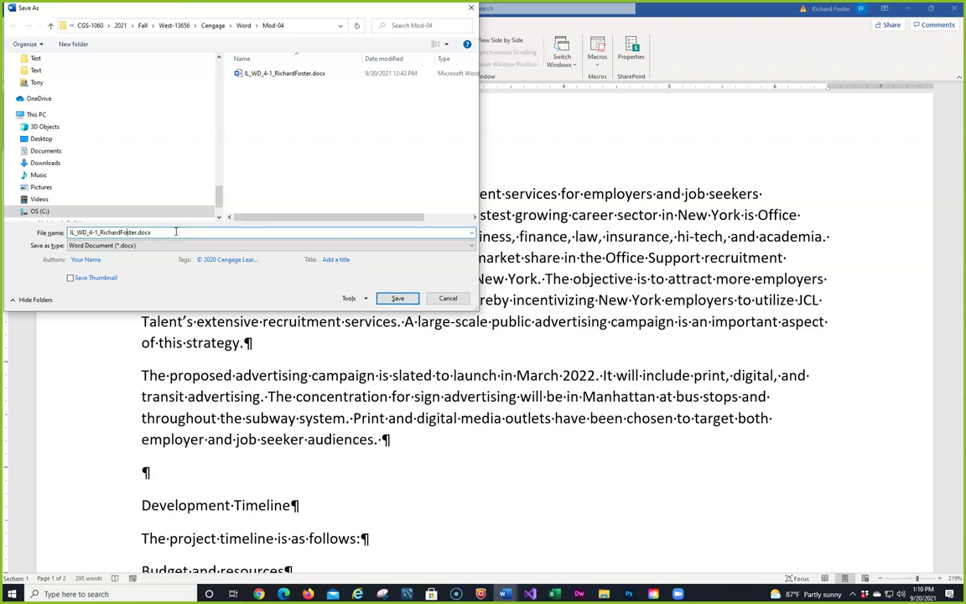
key(Left)
key(Left)
key(Left)
key(Left)
key(Left)
key(Left)
key(Left)
key(BackSpace)
key(Delete)
key(BackSpace)
key(BackSpace)
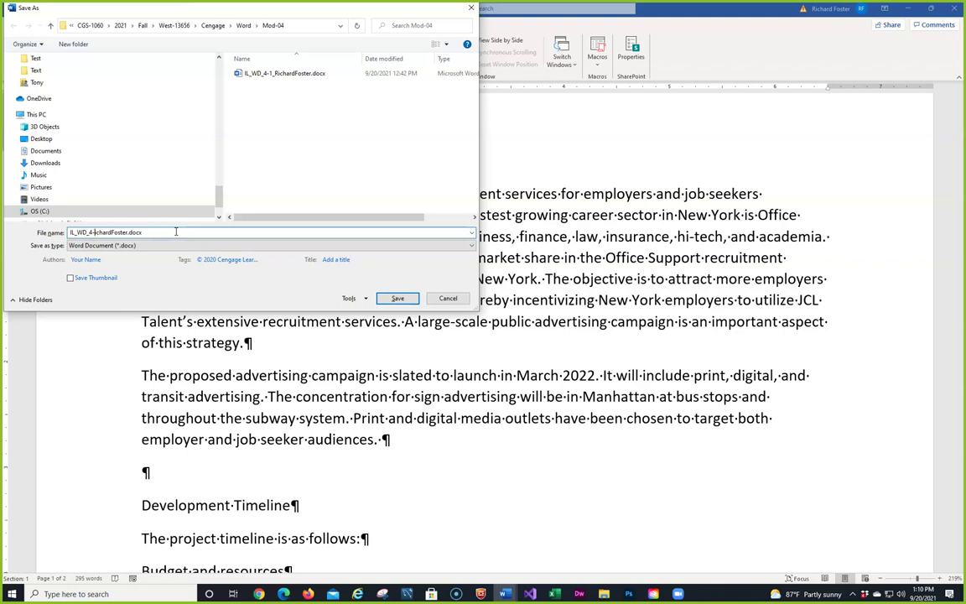
text(_Prospectus_R)
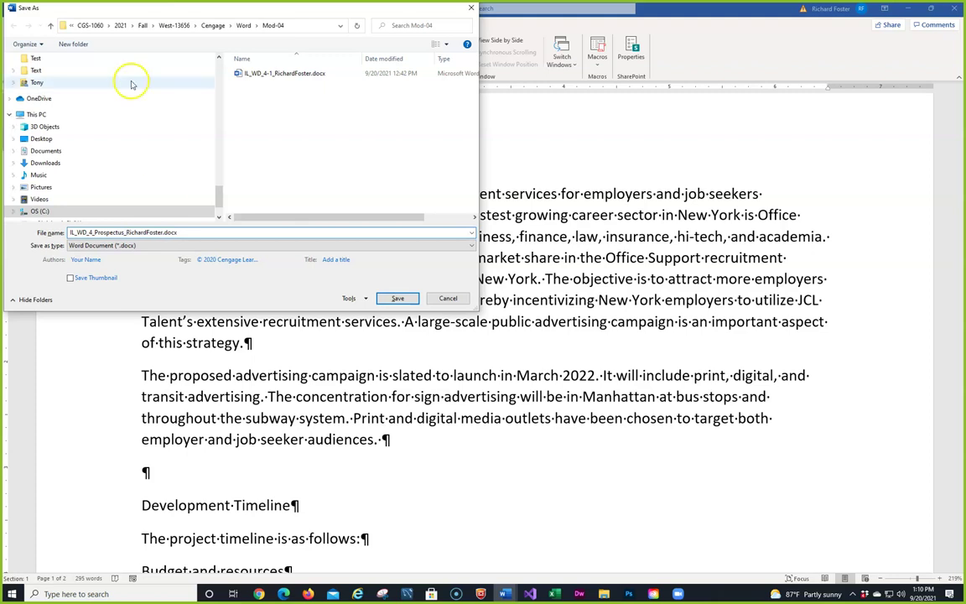
click(397, 298)
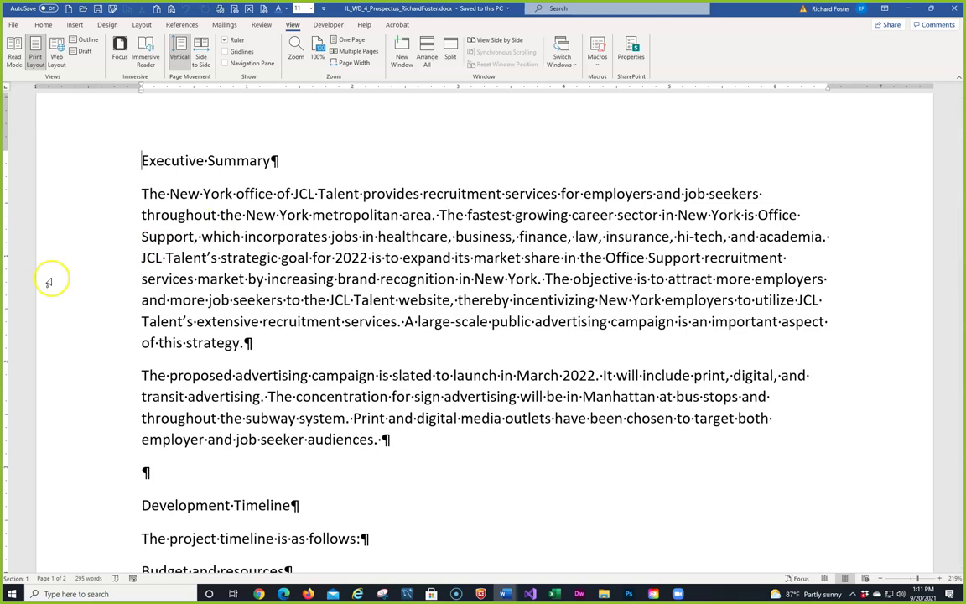
Step: Enlarge the Executive Summary heading from the mini toolbar, first to 24 pt, then 48 pt
click(73, 159)
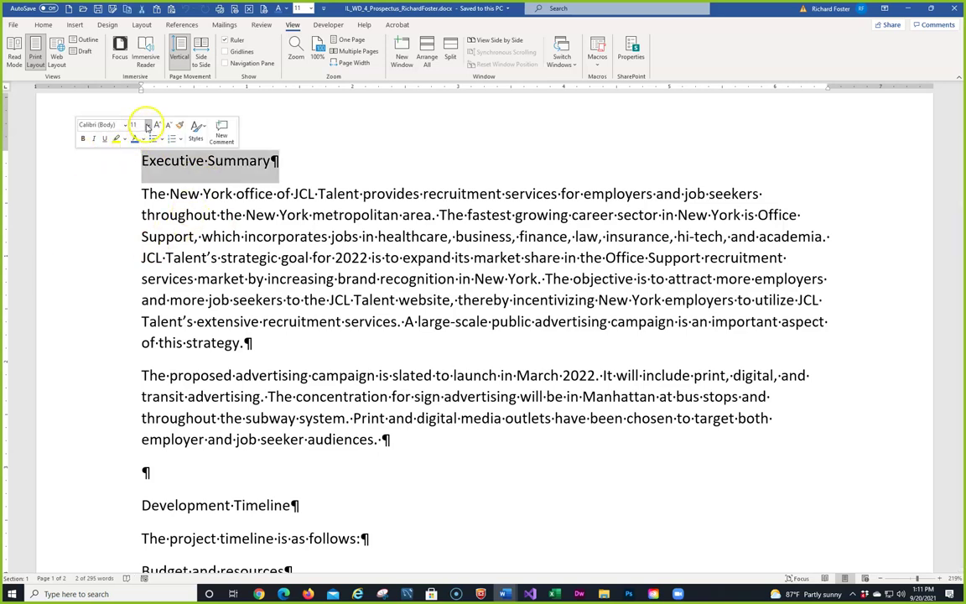
click(148, 125)
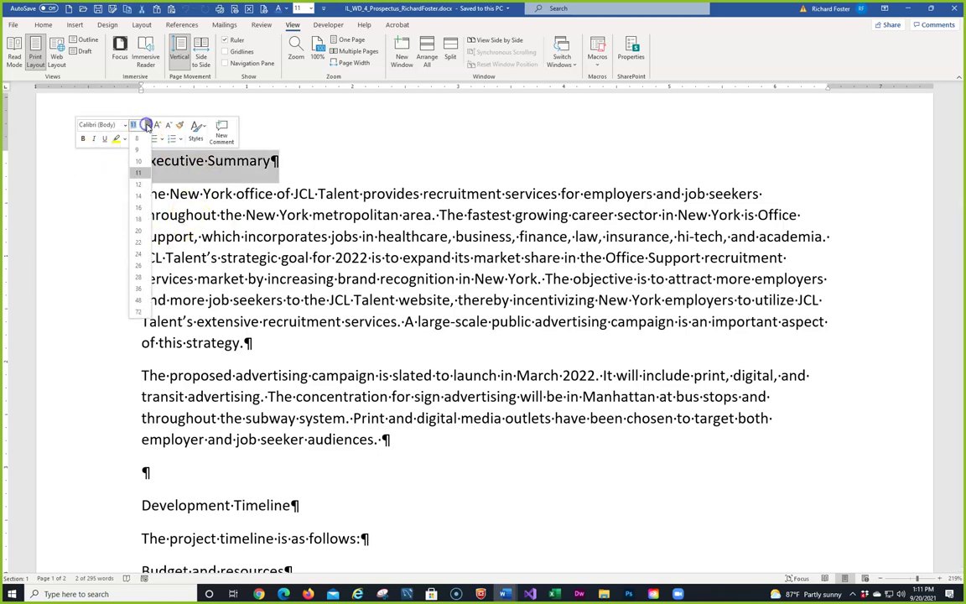
click(137, 252)
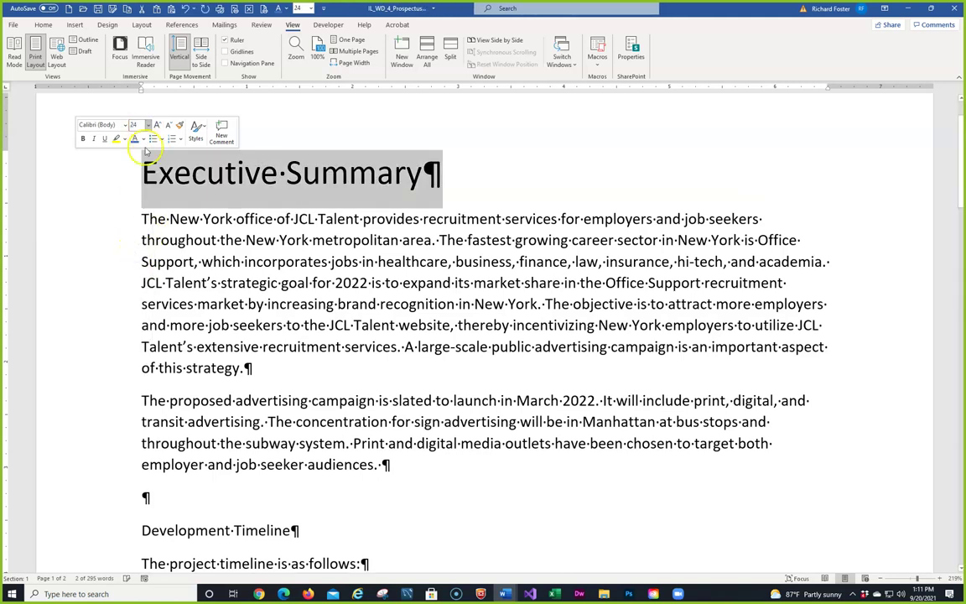
click(148, 126)
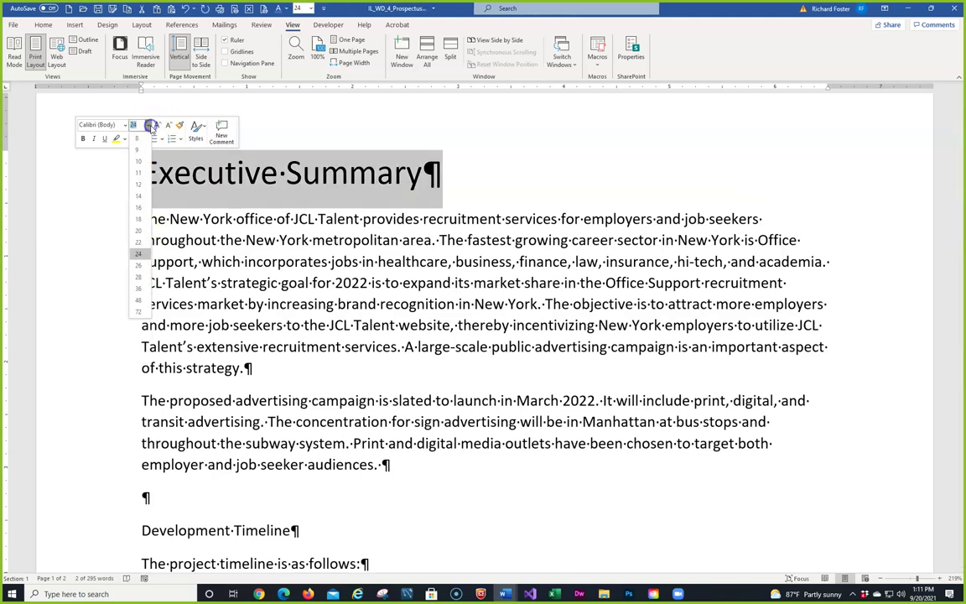
click(137, 300)
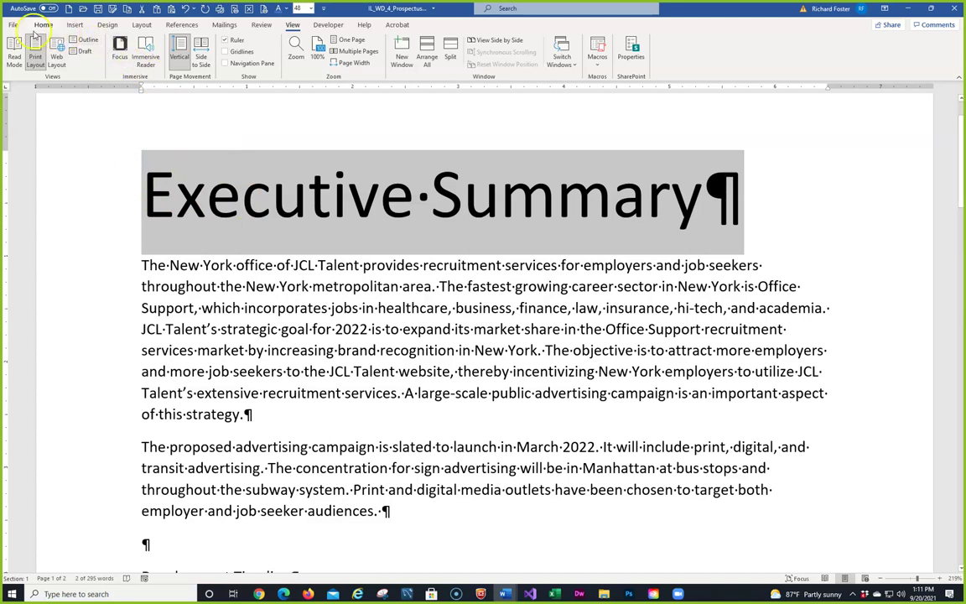
Step: In the Font dialog, give Executive Summary small caps, 80% scale and expanded character spacing
right_click(249, 175)
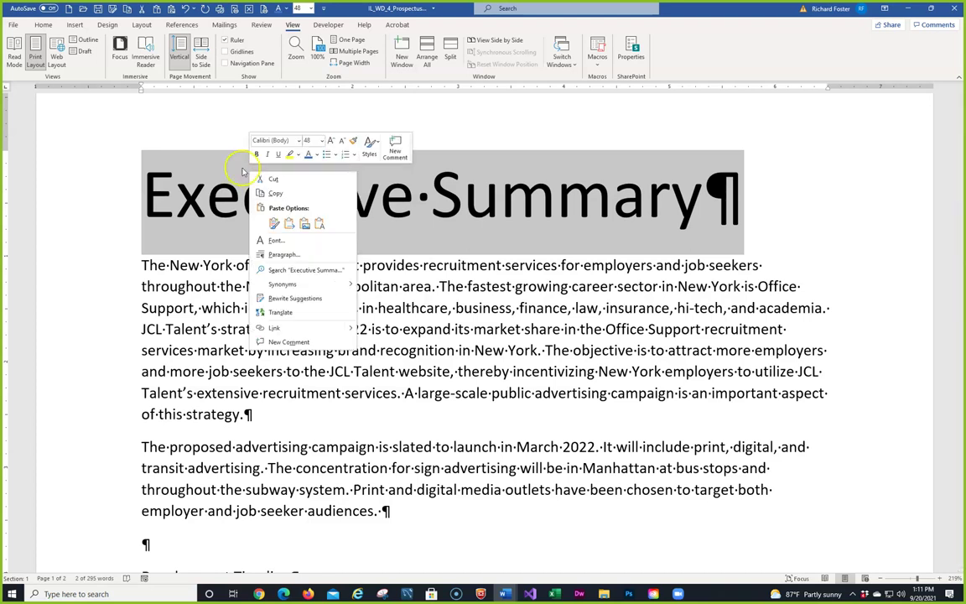
click(273, 254)
click(280, 241)
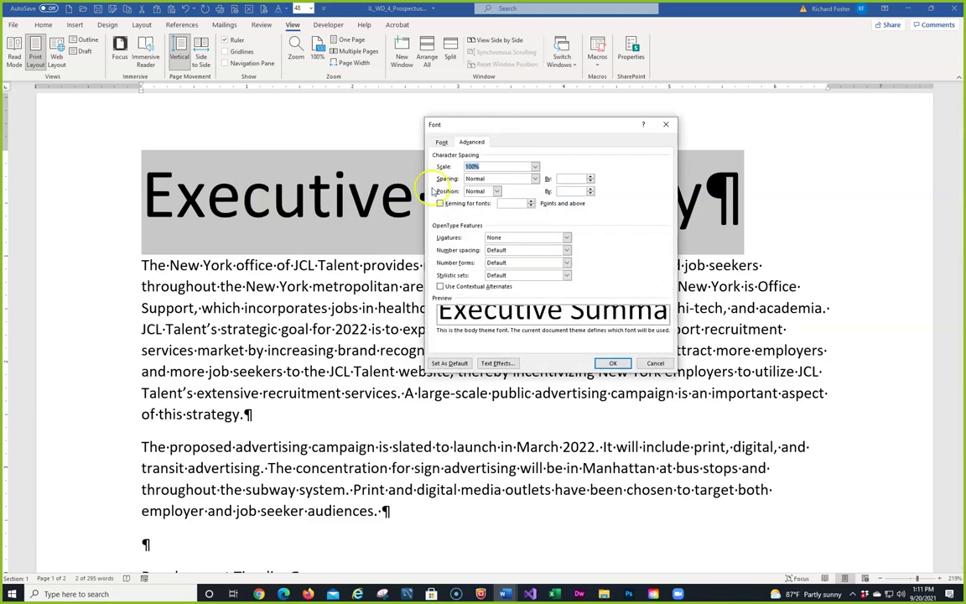
click(442, 143)
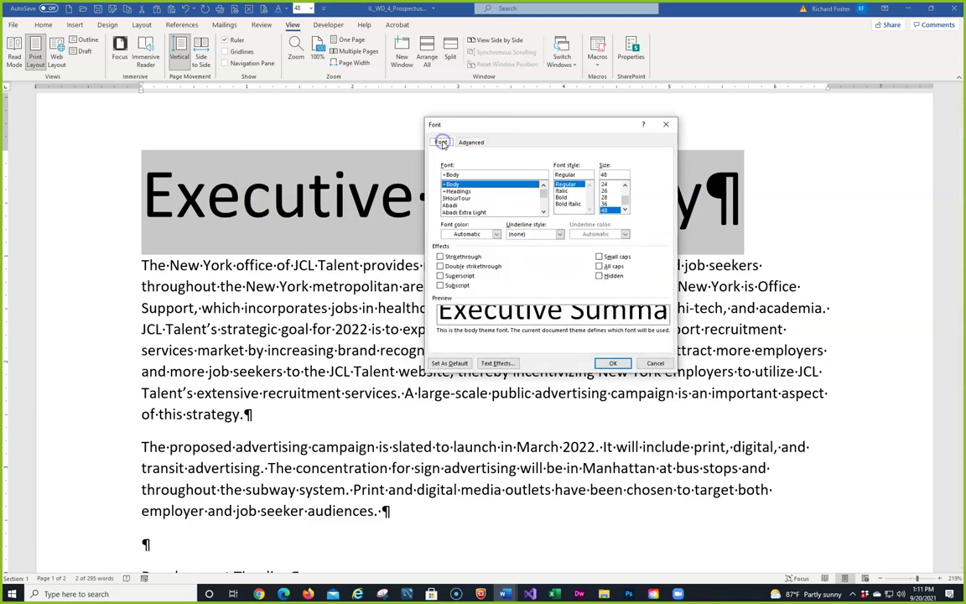
click(600, 257)
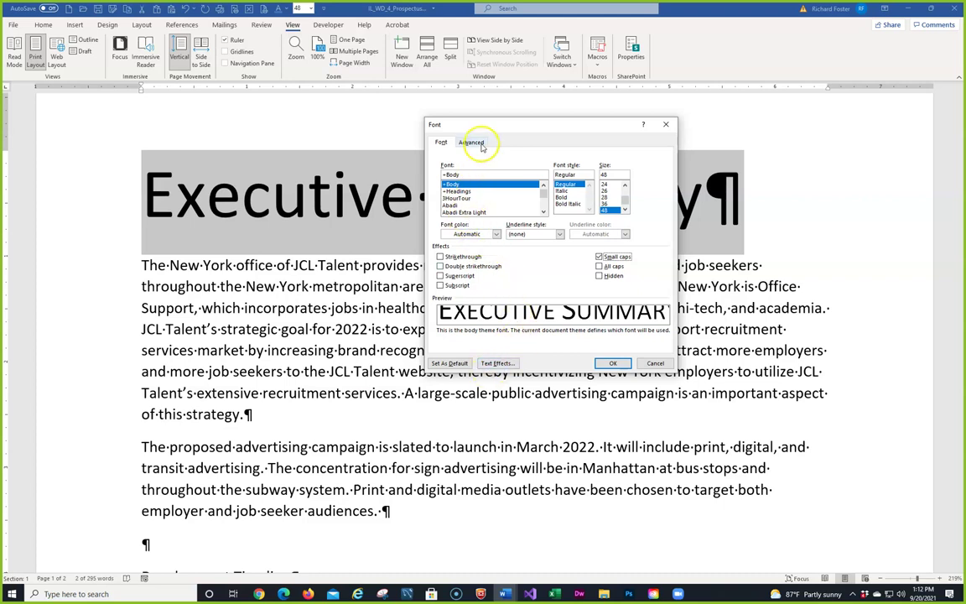
click(479, 144)
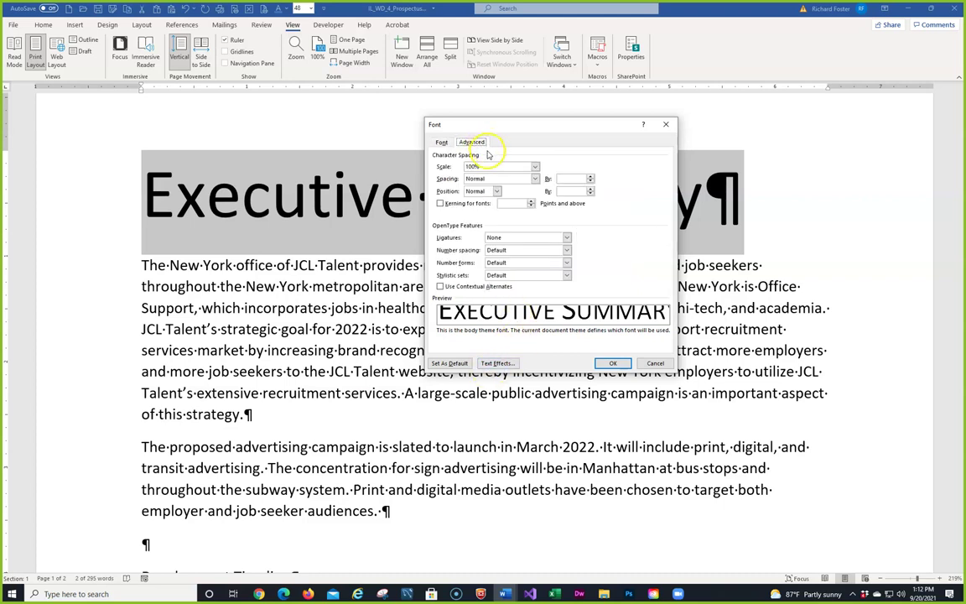
click(534, 167)
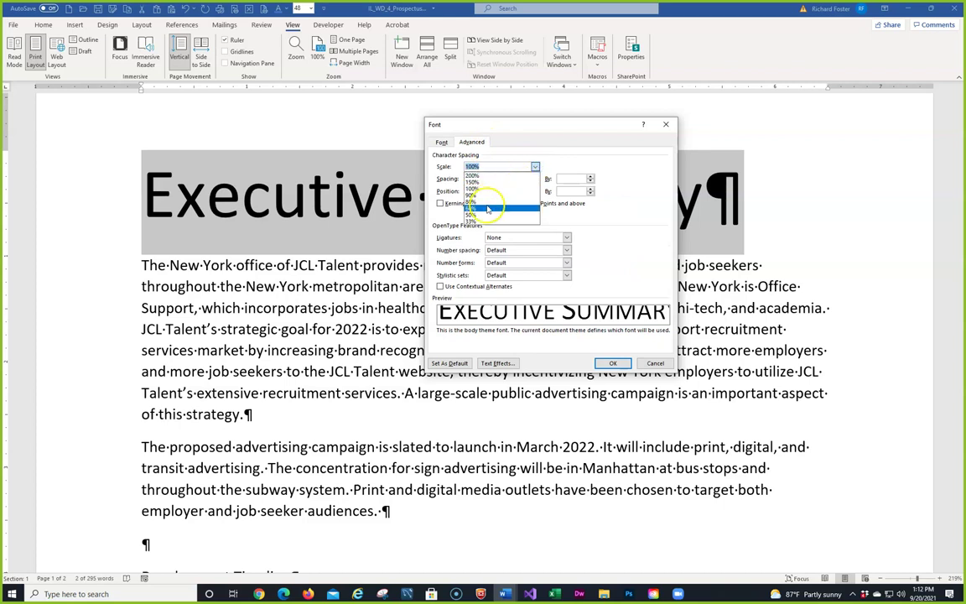
click(488, 203)
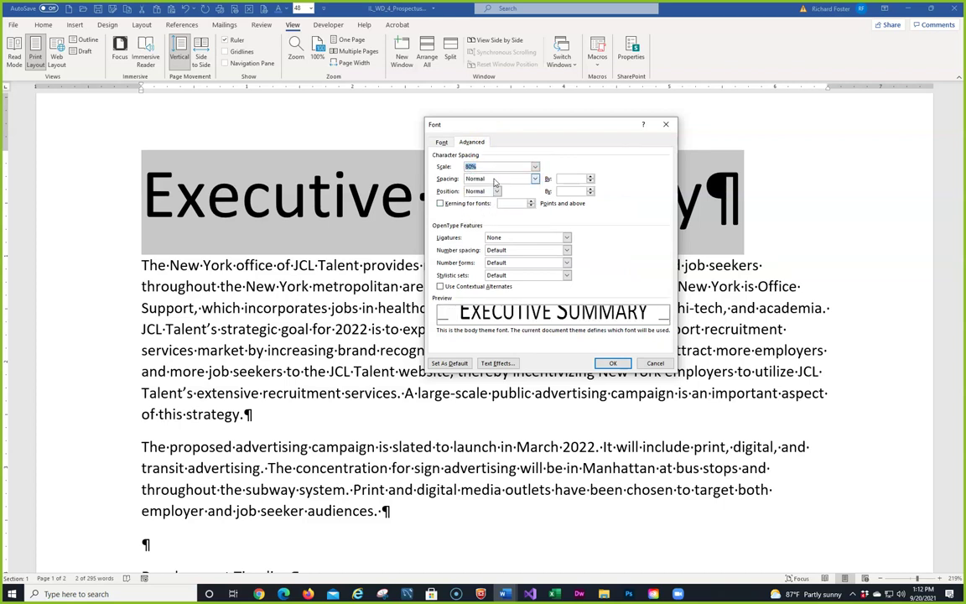
click(493, 178)
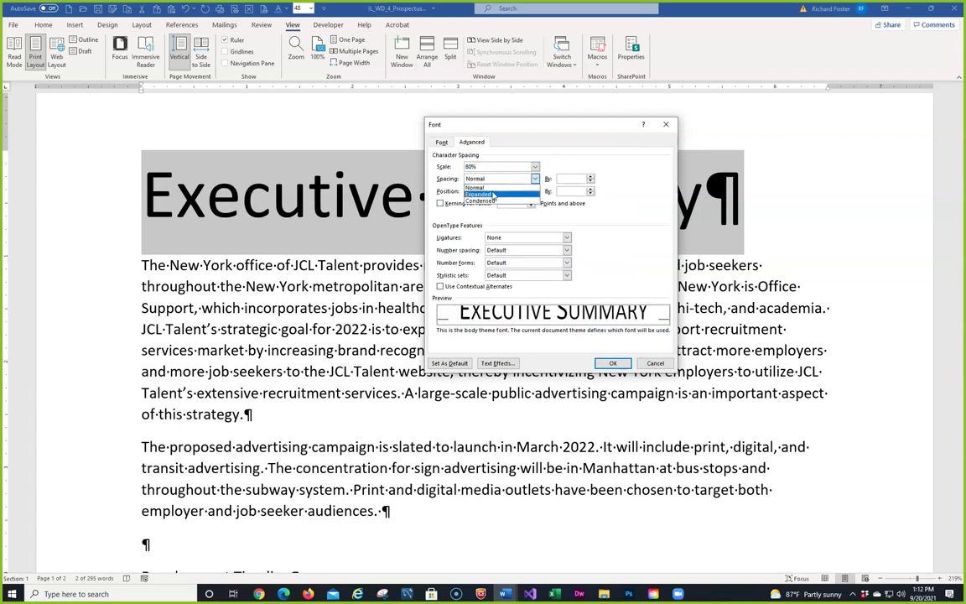
click(493, 194)
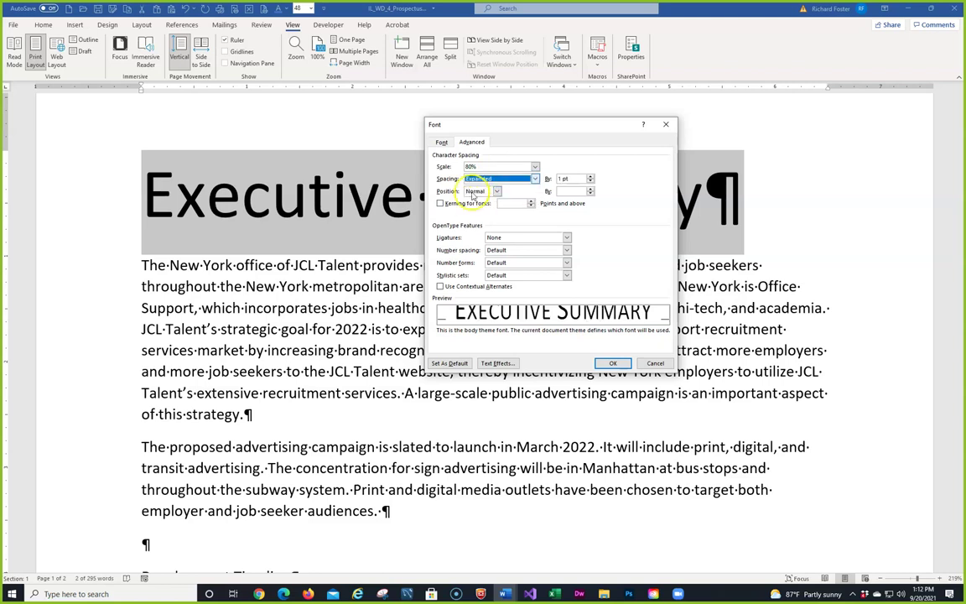
click(612, 364)
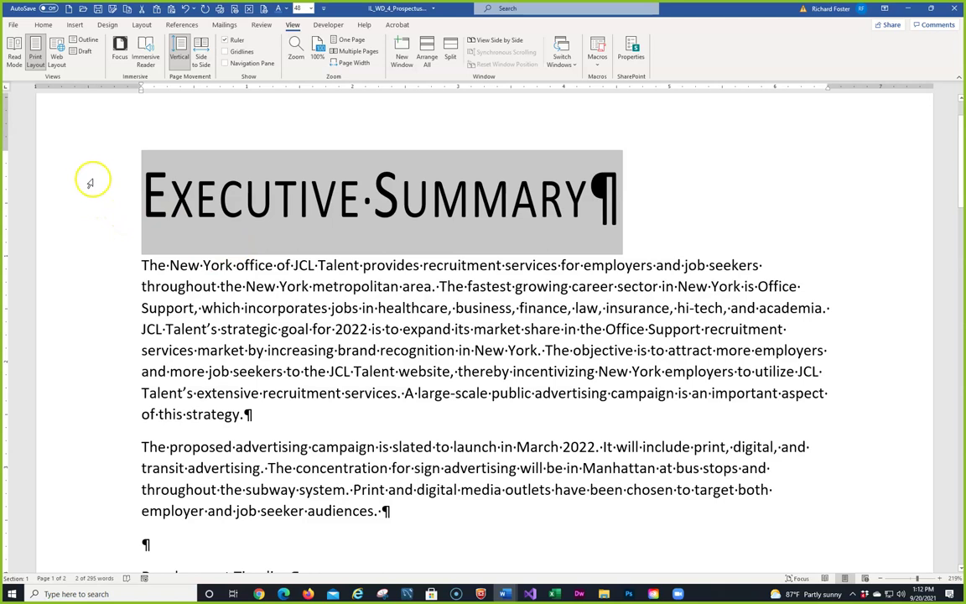
Step: Shrink the heading to 24 pt and lock Format Painter to copy its formatting
click(43, 25)
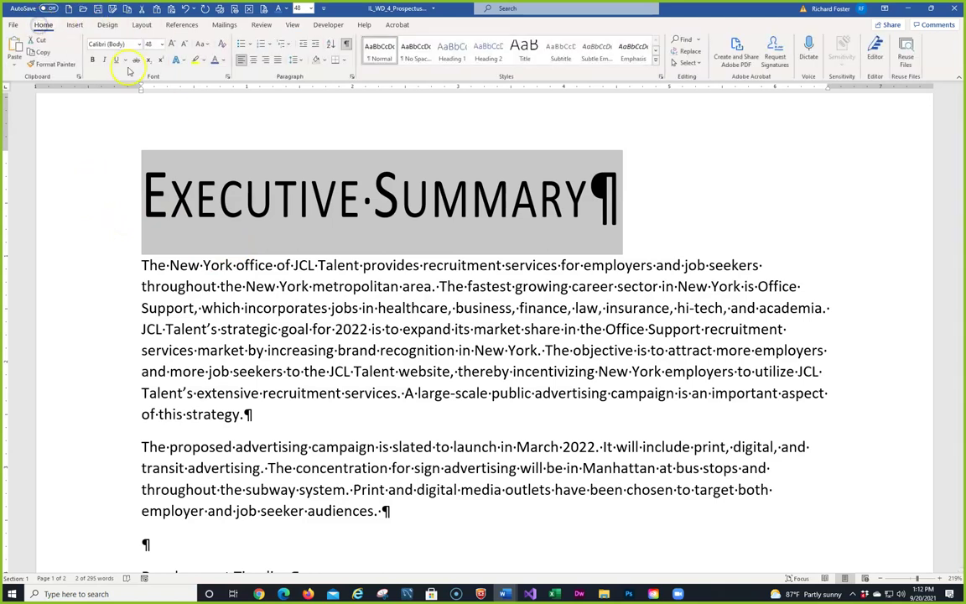
click(161, 43)
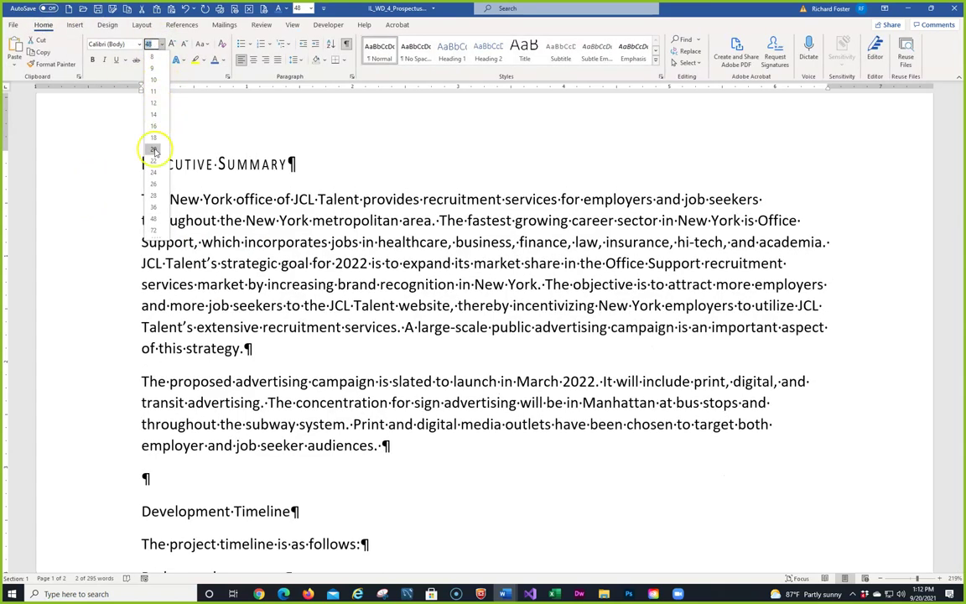
click(153, 173)
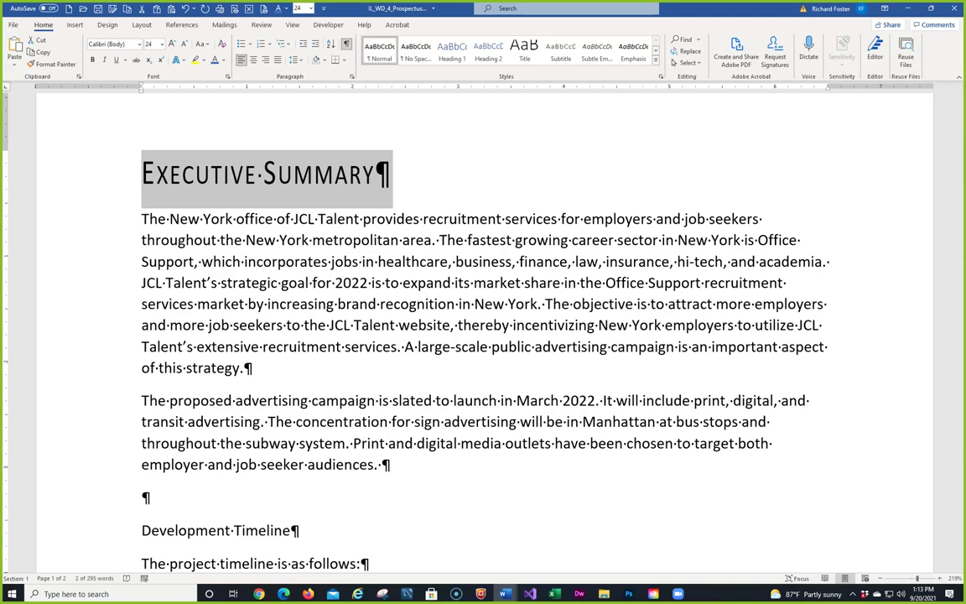
click(56, 65)
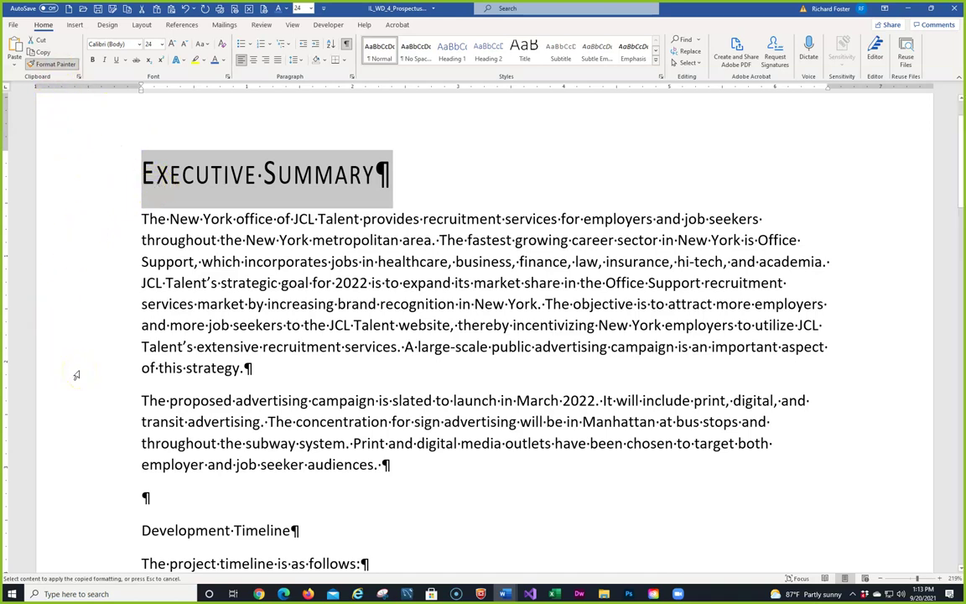
Step: Paint the heading formatting onto Development Timeline and Projected Budget, then return to the document top
scroll(79, 377, down, 5)
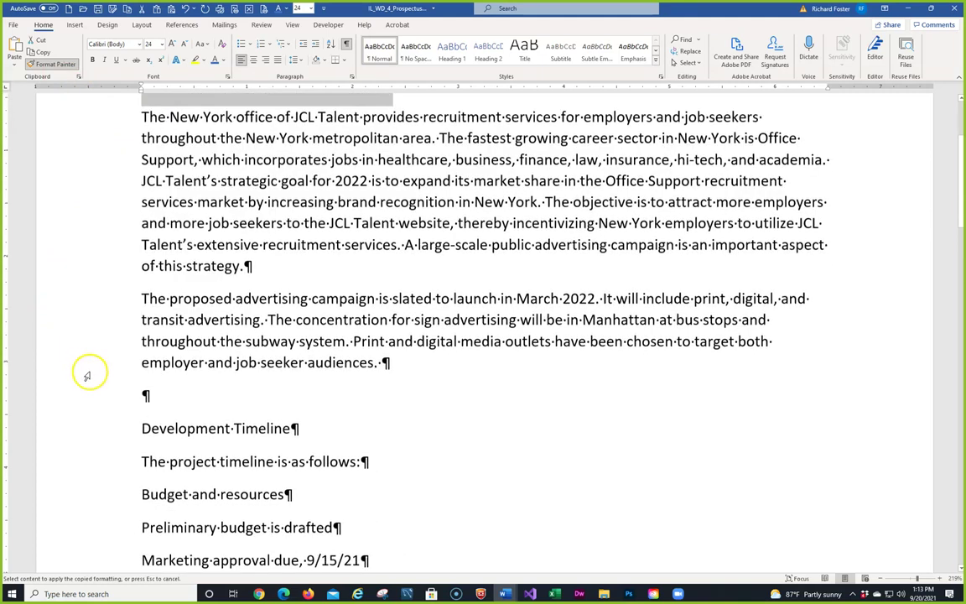
click(81, 377)
scroll(82, 377, down, 6)
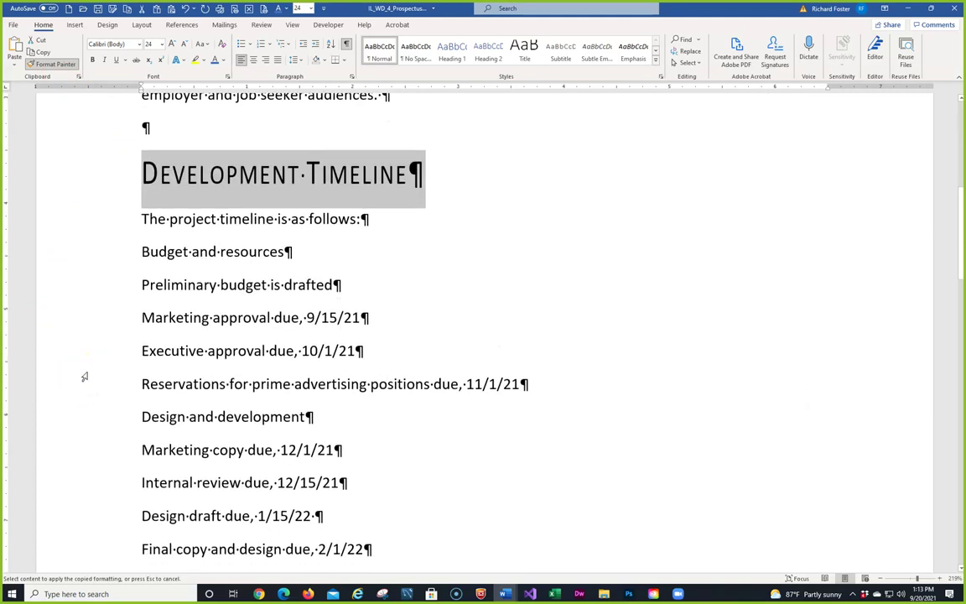
scroll(85, 377, down, 2)
click(82, 374)
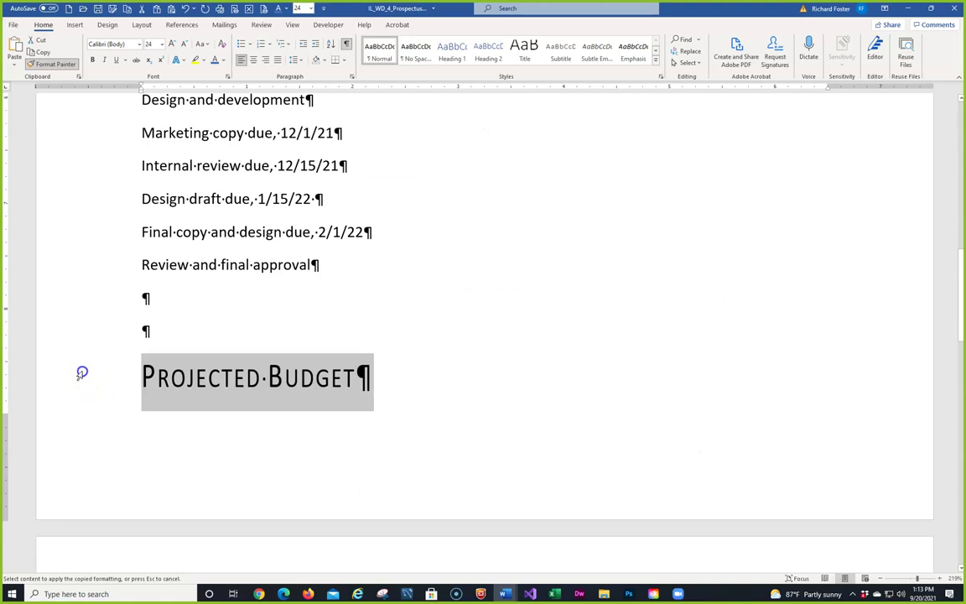
click(66, 64)
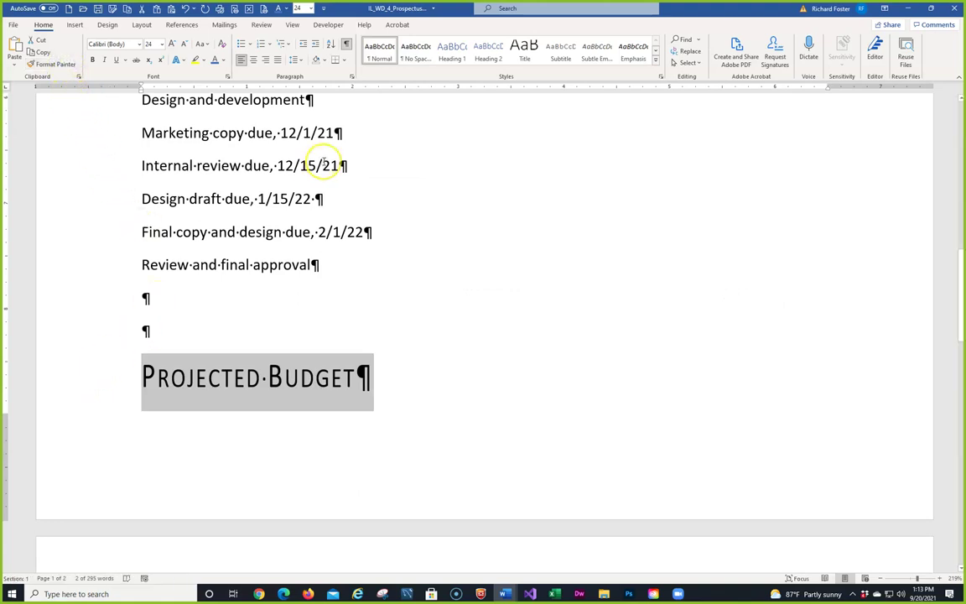
key(ctrl+Home)
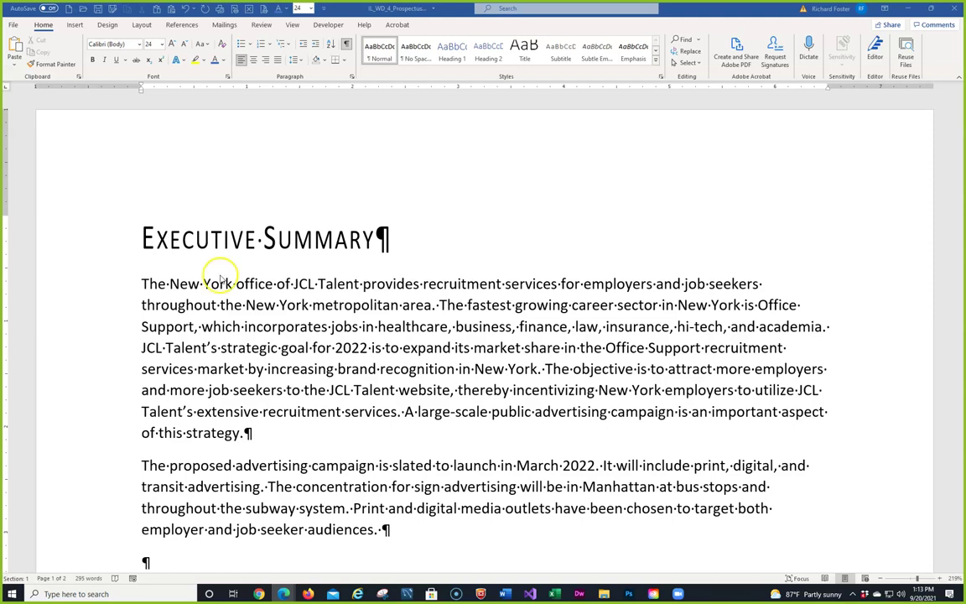
Step: Indent the first summary paragraph, undo it, then scroll down to Development Timeline
click(261, 282)
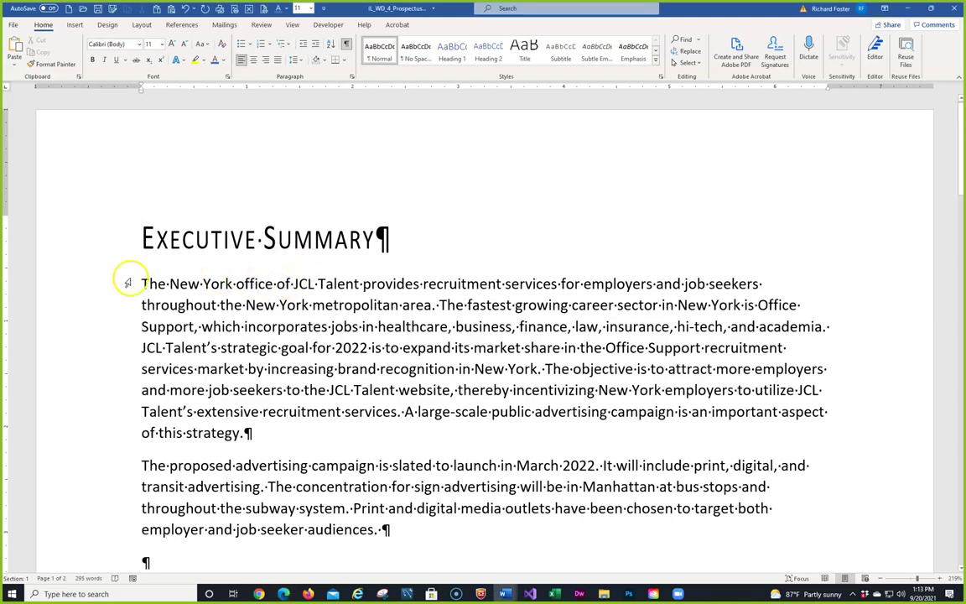
click(315, 47)
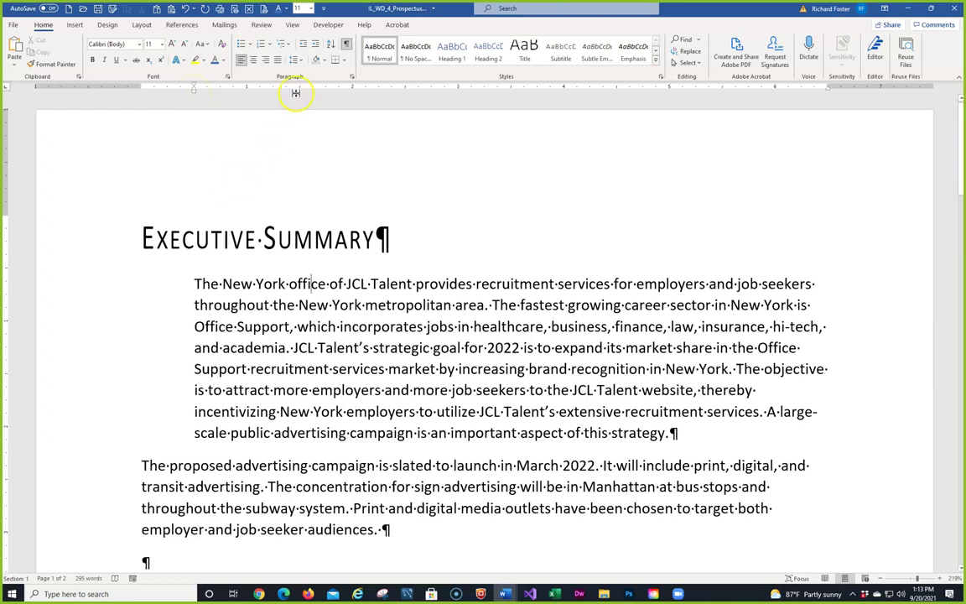
click(304, 46)
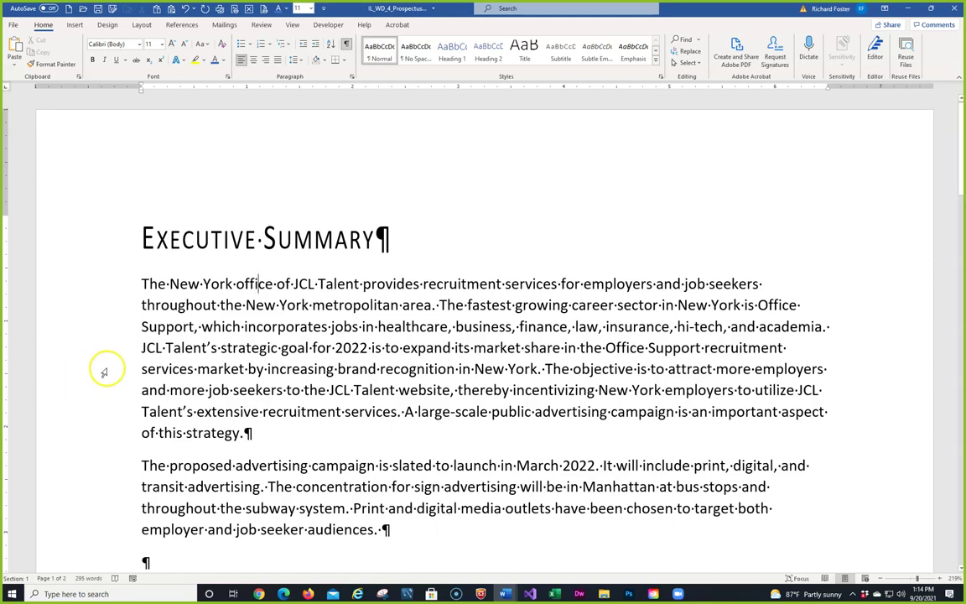
scroll(133, 325, down, 5)
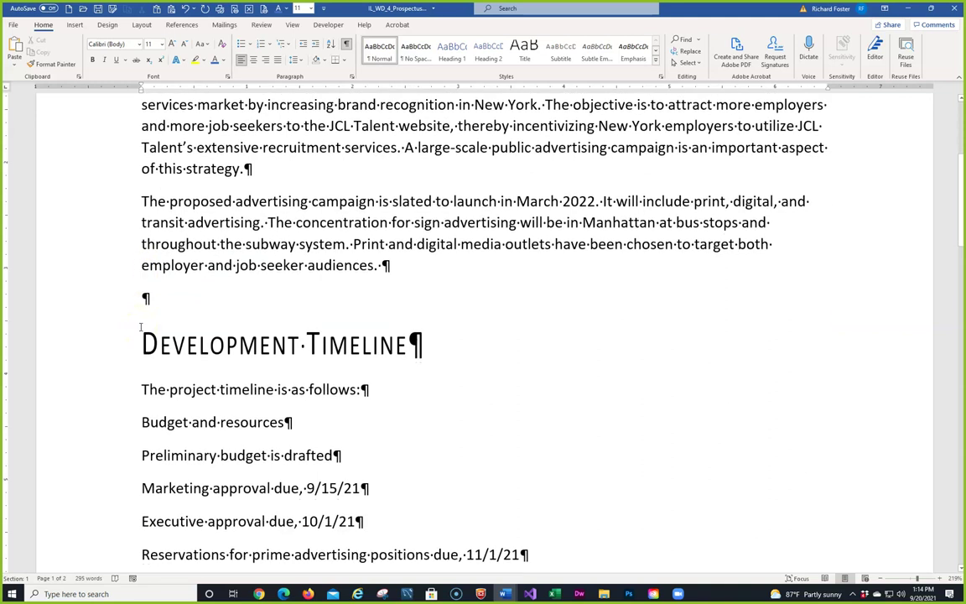
scroll(141, 327, down, 4)
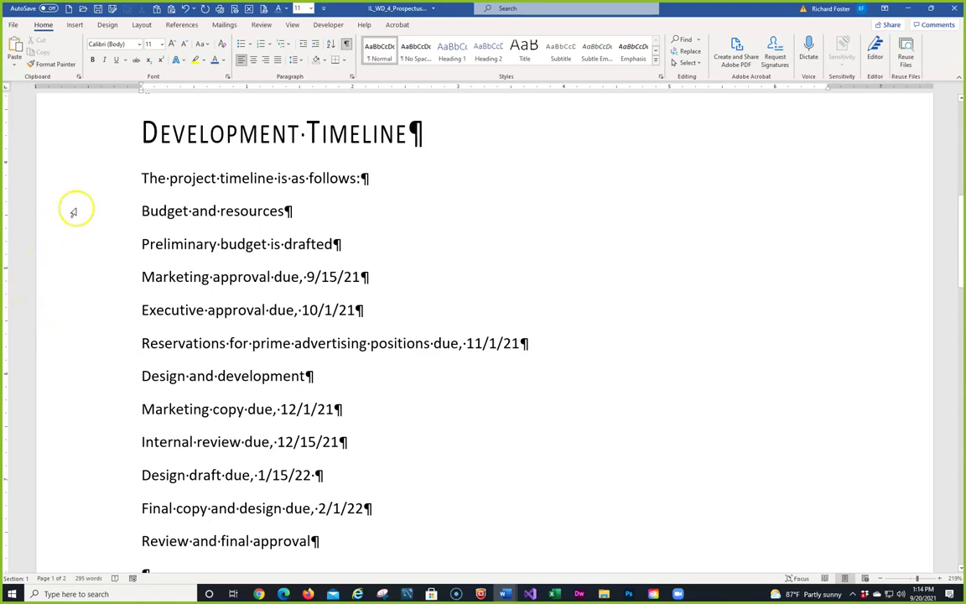
Step: Bullet the timeline items from Budget and resources onward with the solid round bullet
drag(94, 215, 123, 534)
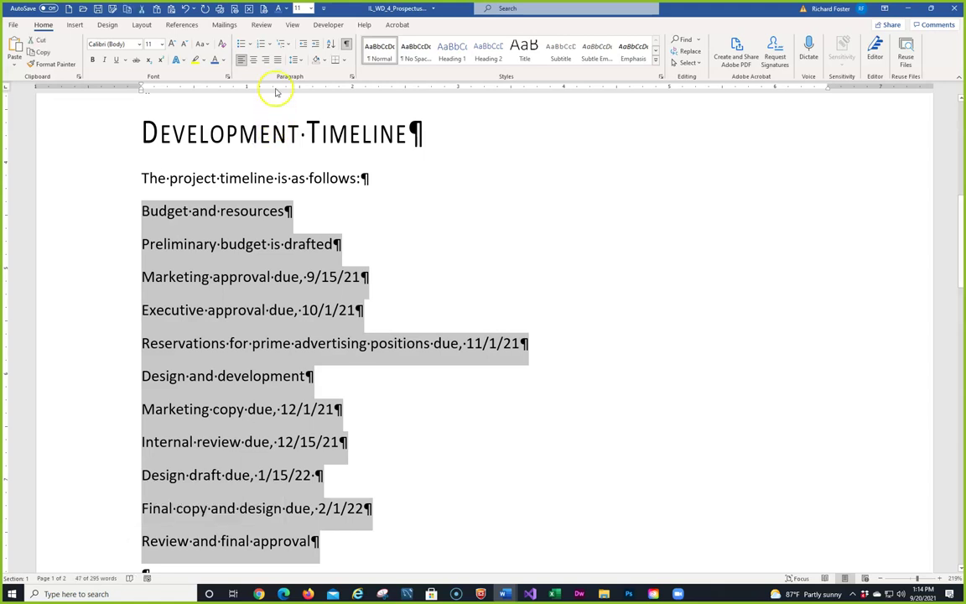
click(242, 45)
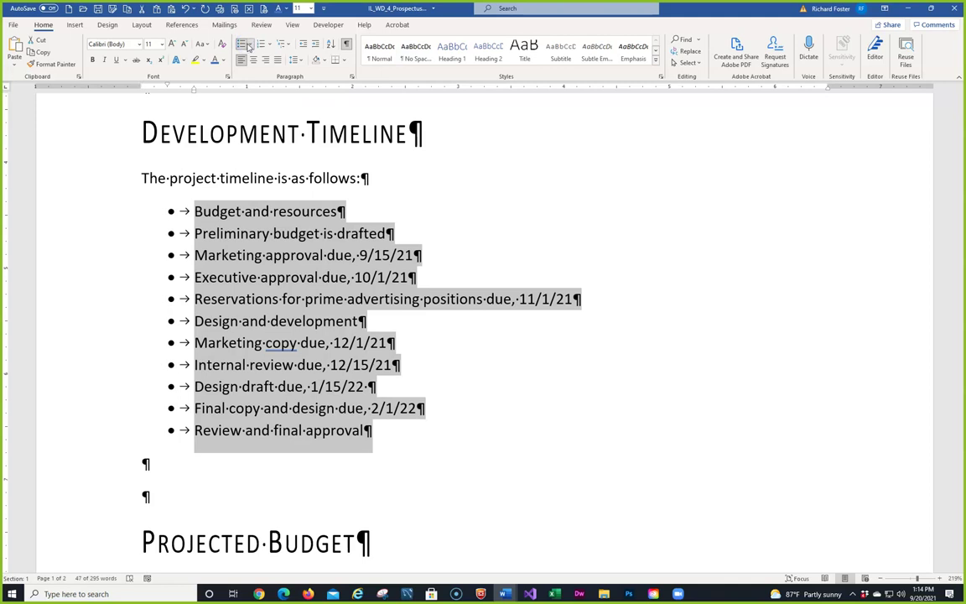
click(249, 46)
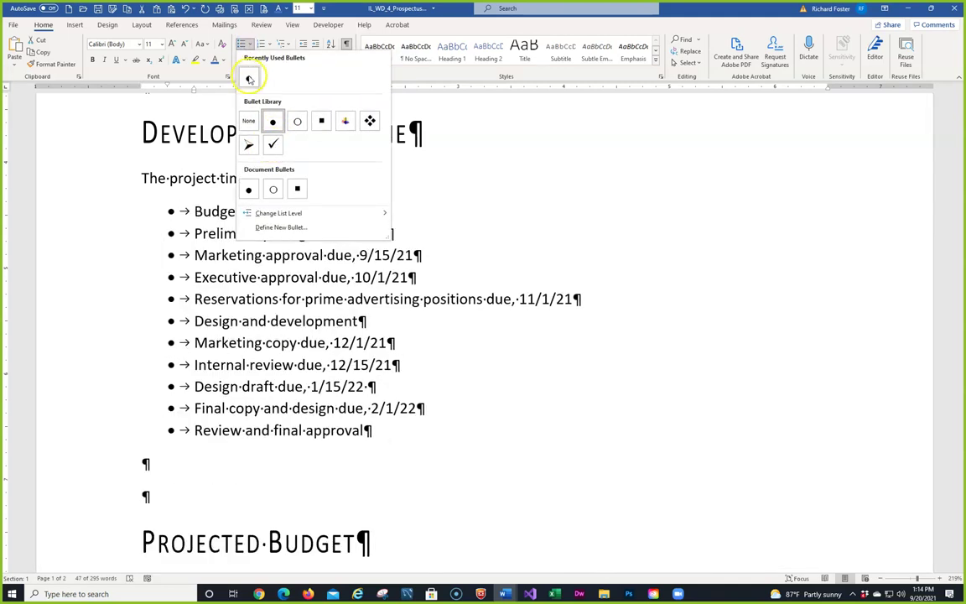
click(249, 78)
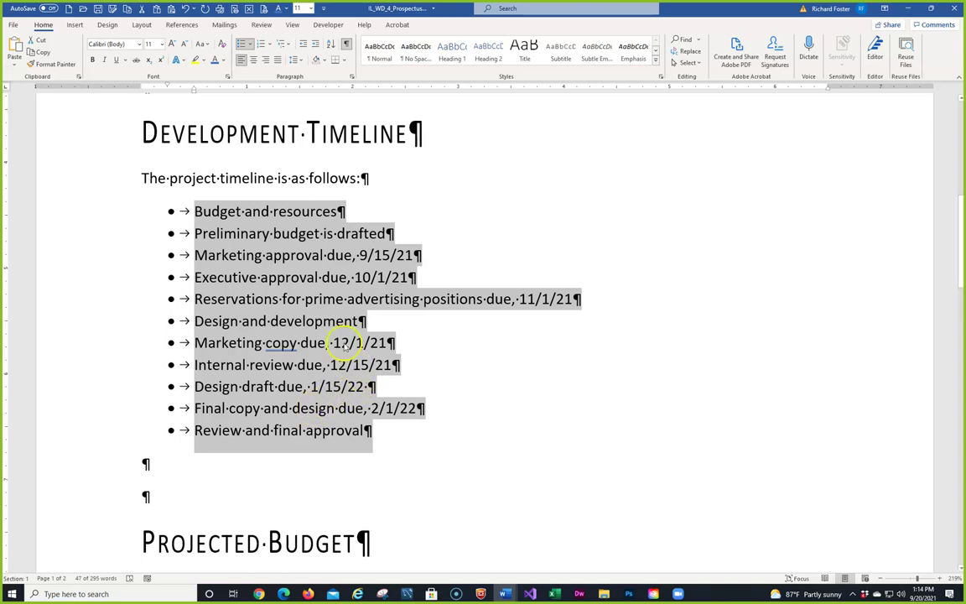
Step: Select all the bullet symbols in the timeline list
click(296, 261)
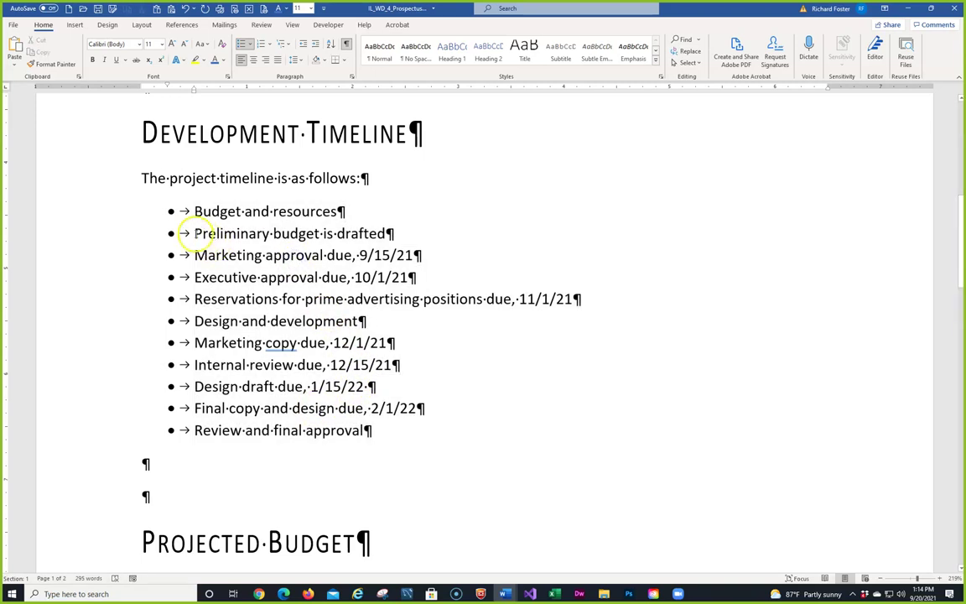
click(172, 211)
click(282, 253)
click(170, 320)
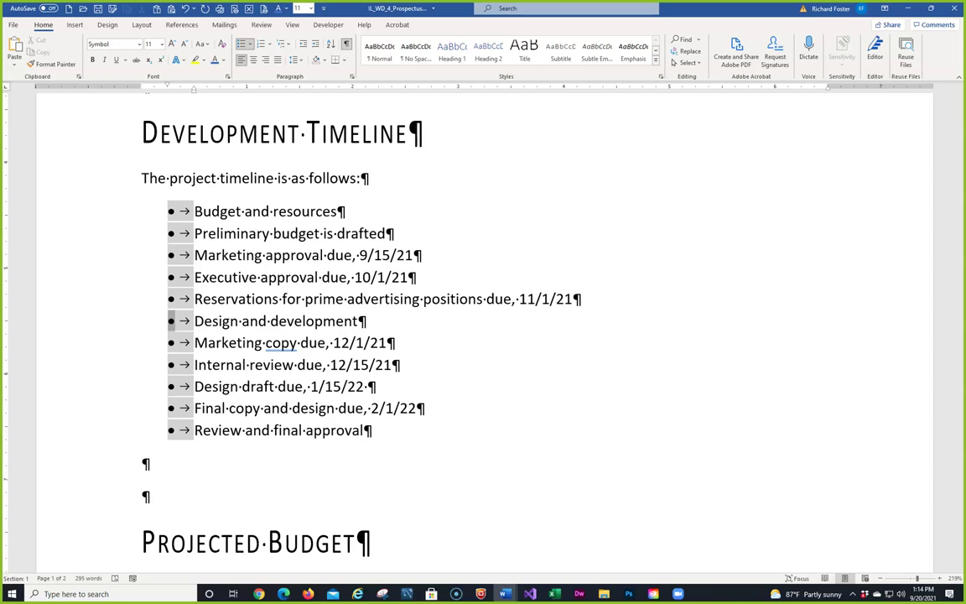
Step: Colour the bullets blue and demote Preliminary budget is drafted to a sub-bullet
click(224, 62)
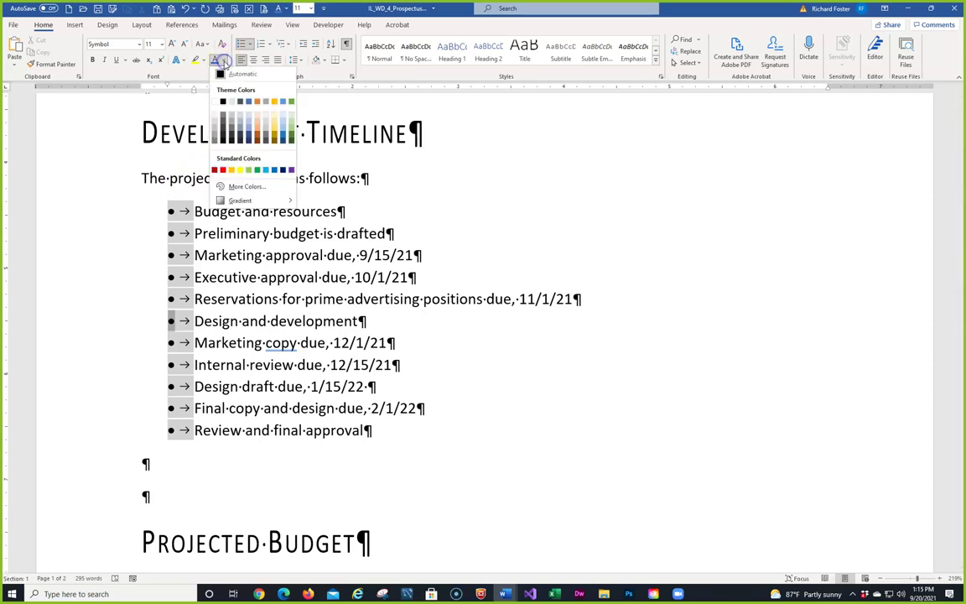
click(248, 102)
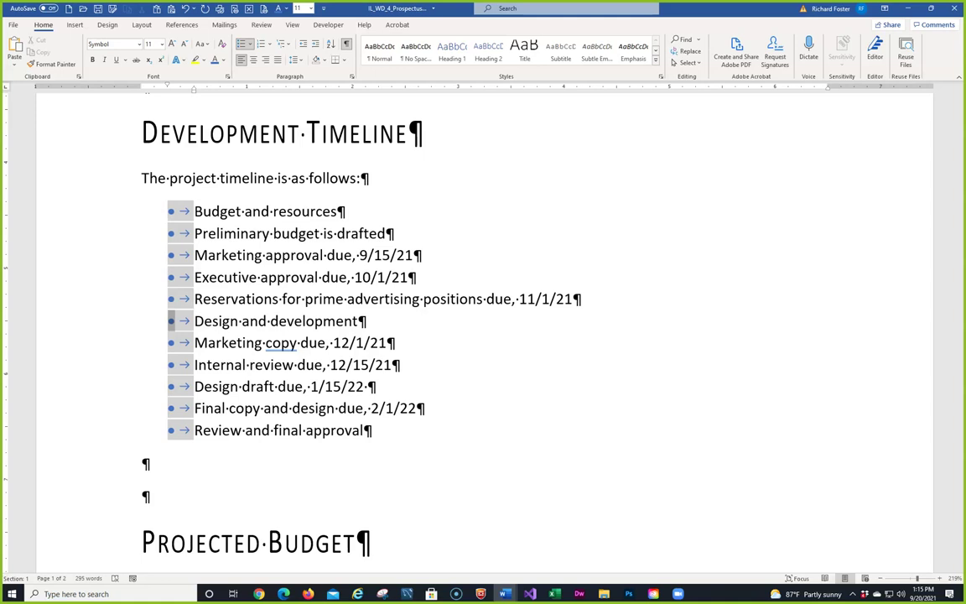
click(249, 233)
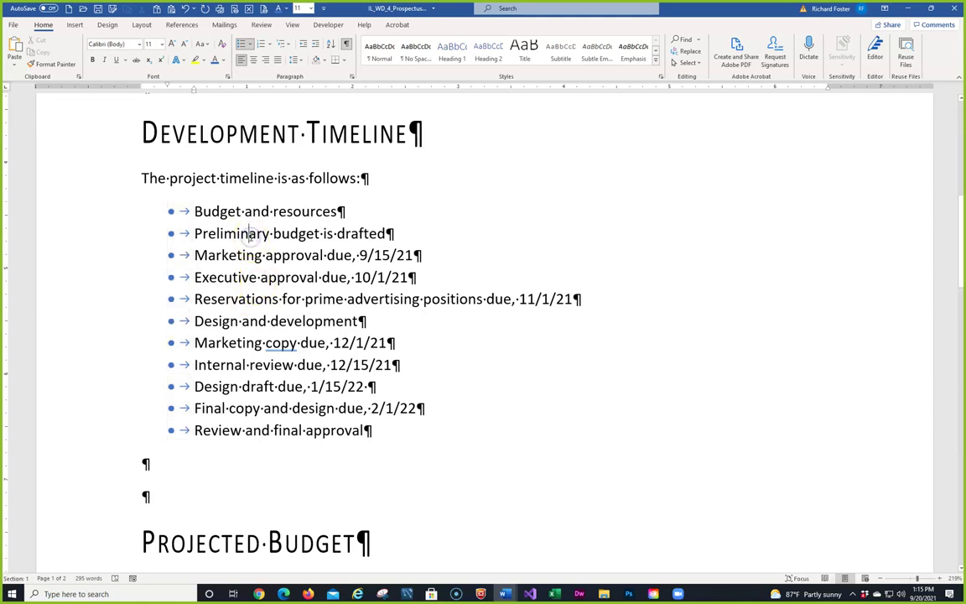
click(250, 233)
click(315, 44)
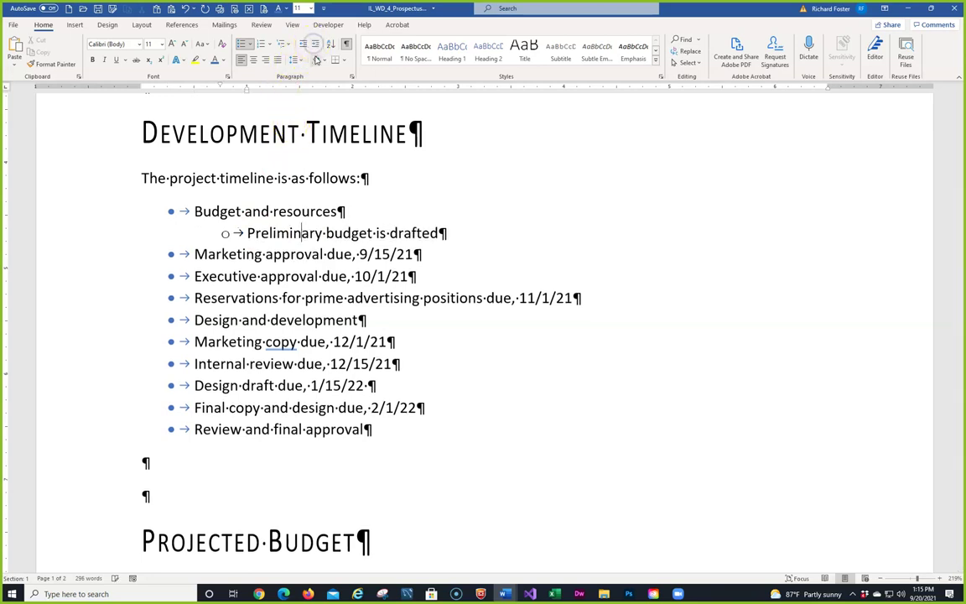
Step: Redo the demotion of Preliminary budget is drafted using Tab instead of Increase Indent
click(187, 10)
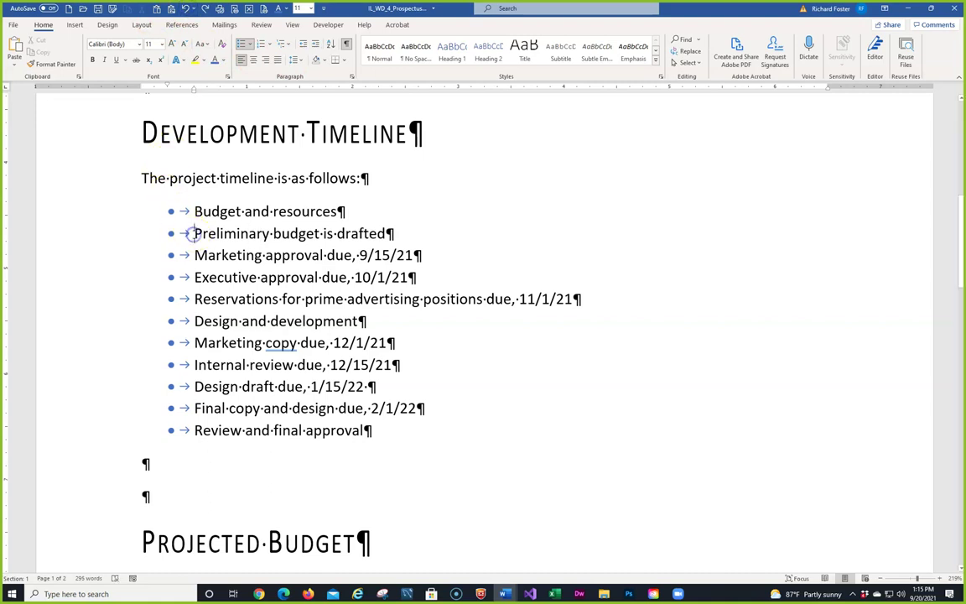
key(Tab)
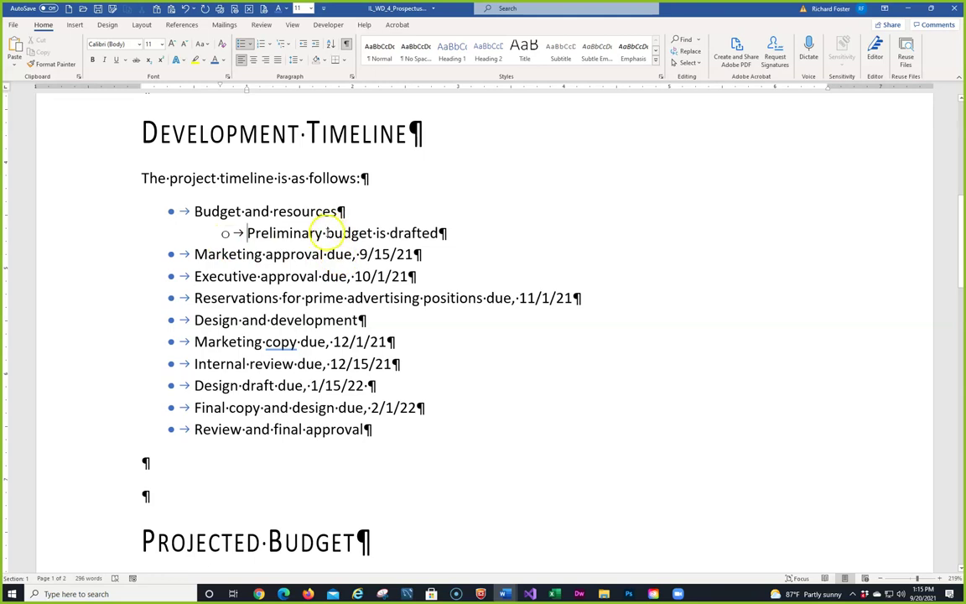
click(326, 233)
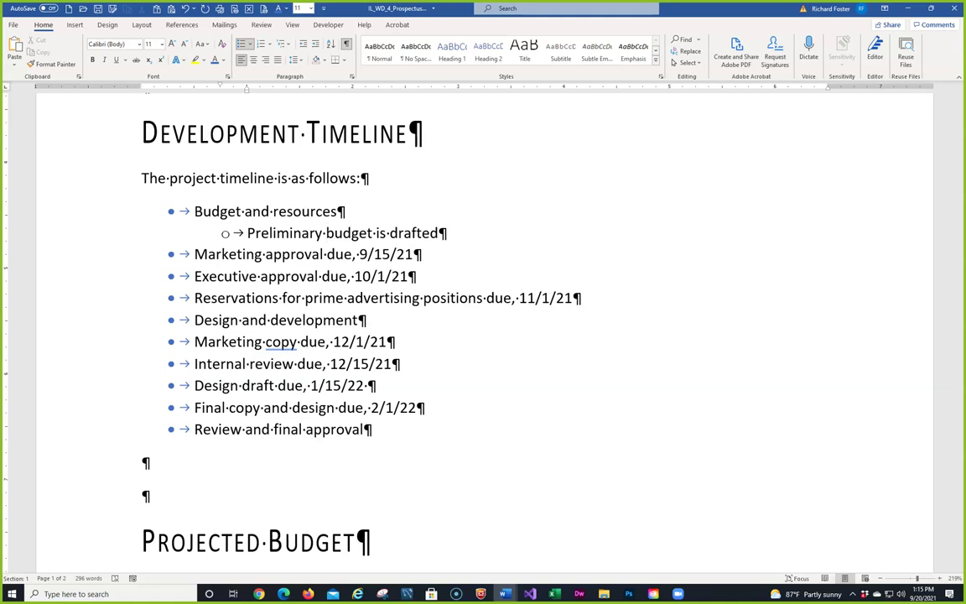
Step: Set Marketing approval due, 9/15/21 to the third list level
click(237, 253)
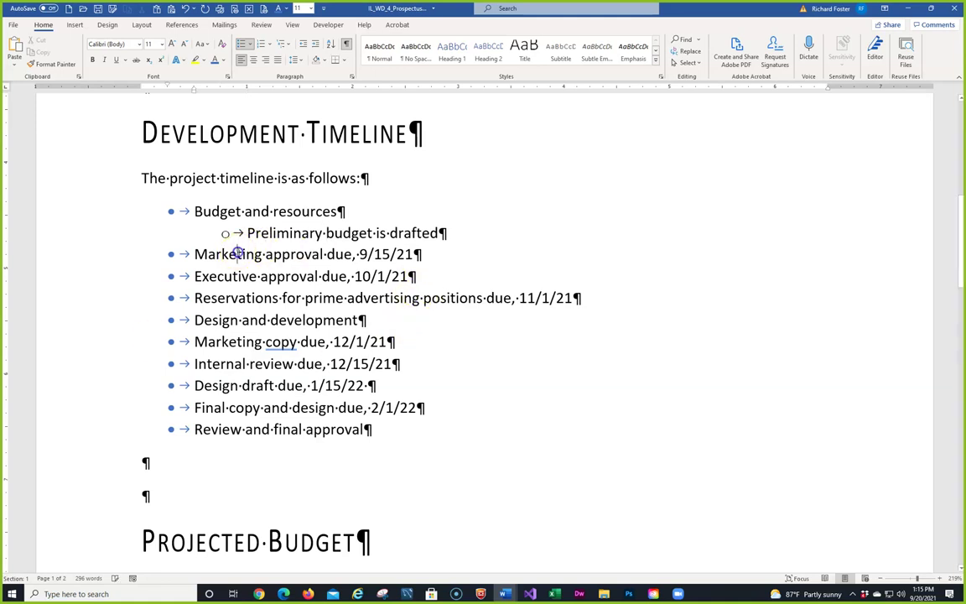
click(316, 42)
click(316, 43)
click(317, 44)
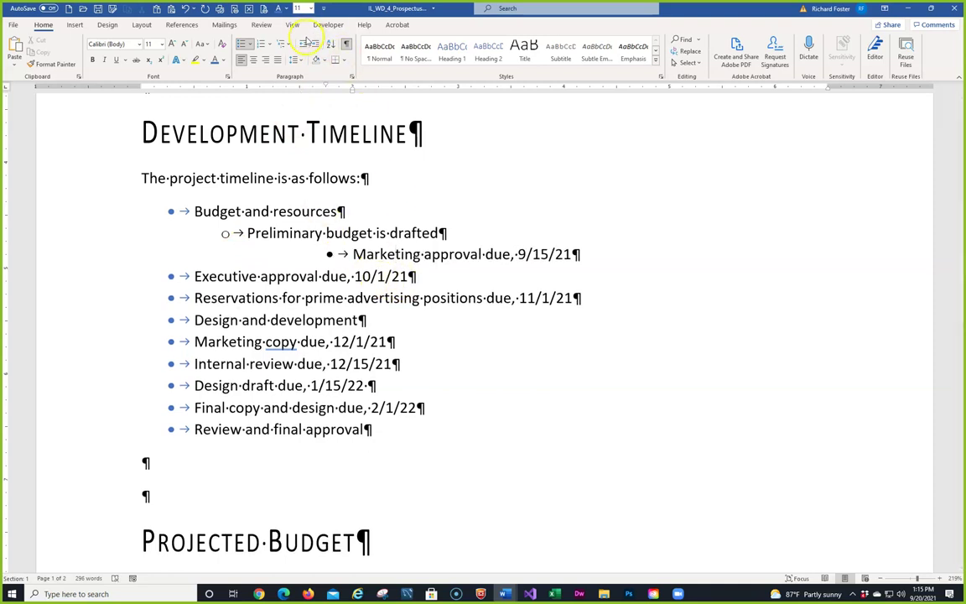
click(303, 46)
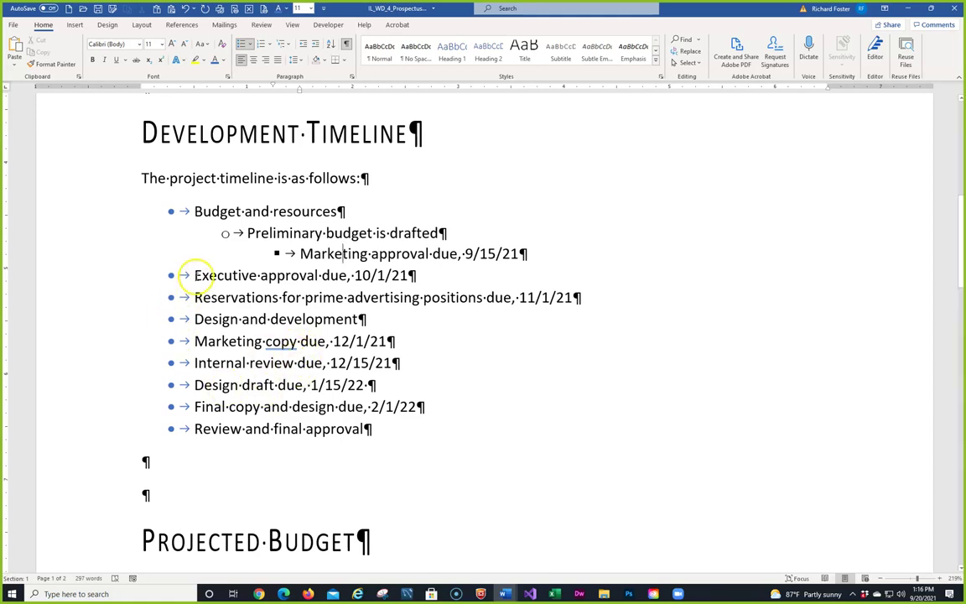
Step: Demote Executive approval due to level 3 and Reservations to level 2
click(228, 275)
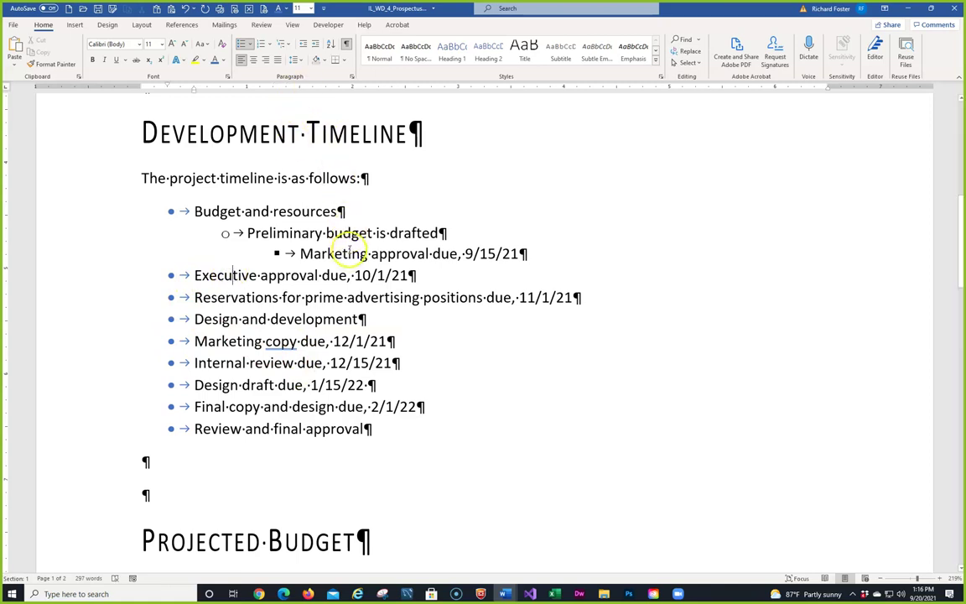
click(314, 43)
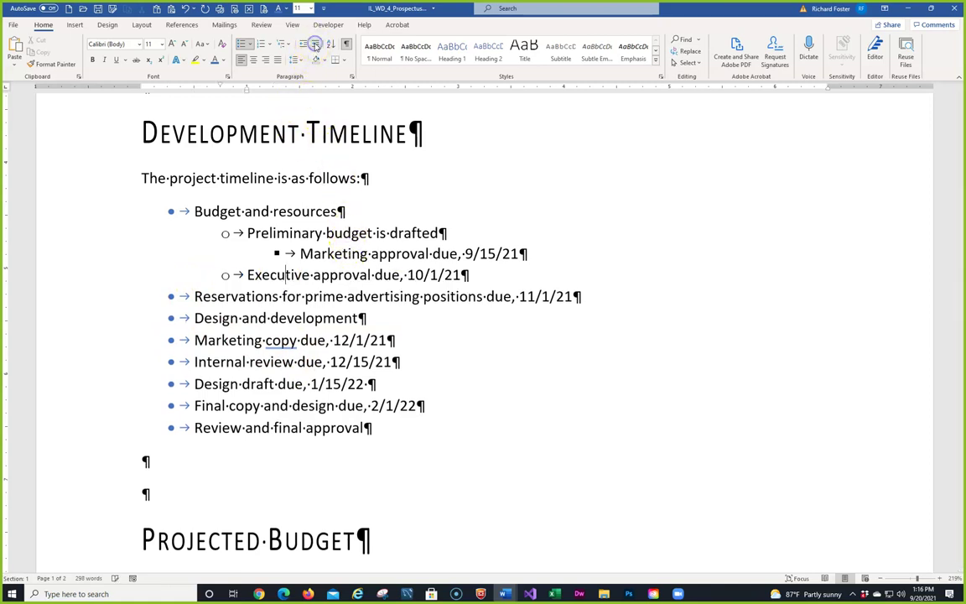
click(315, 43)
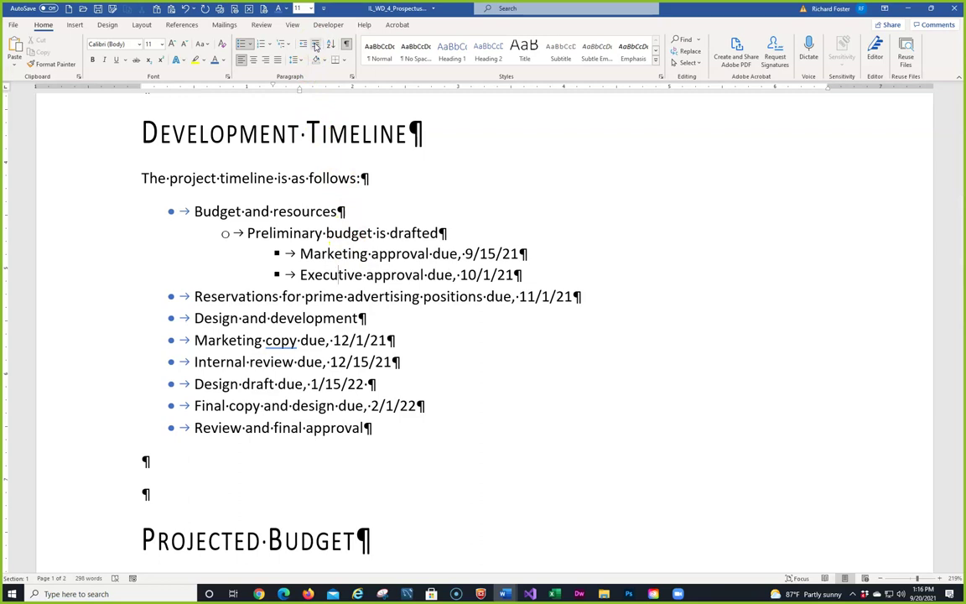
click(217, 296)
click(315, 44)
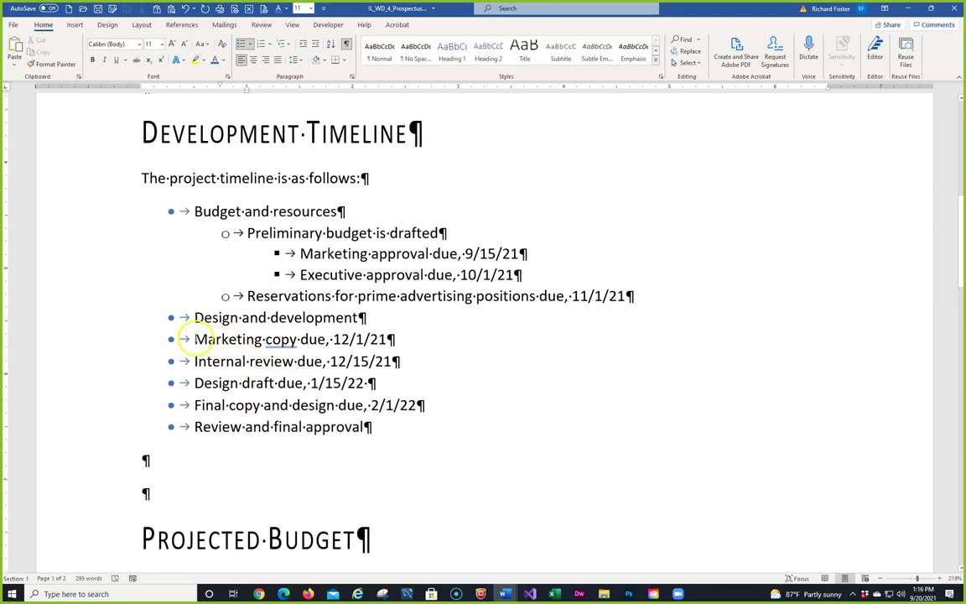
Step: Demote Marketing copy due to level 2 and Internal review to level 3
click(252, 338)
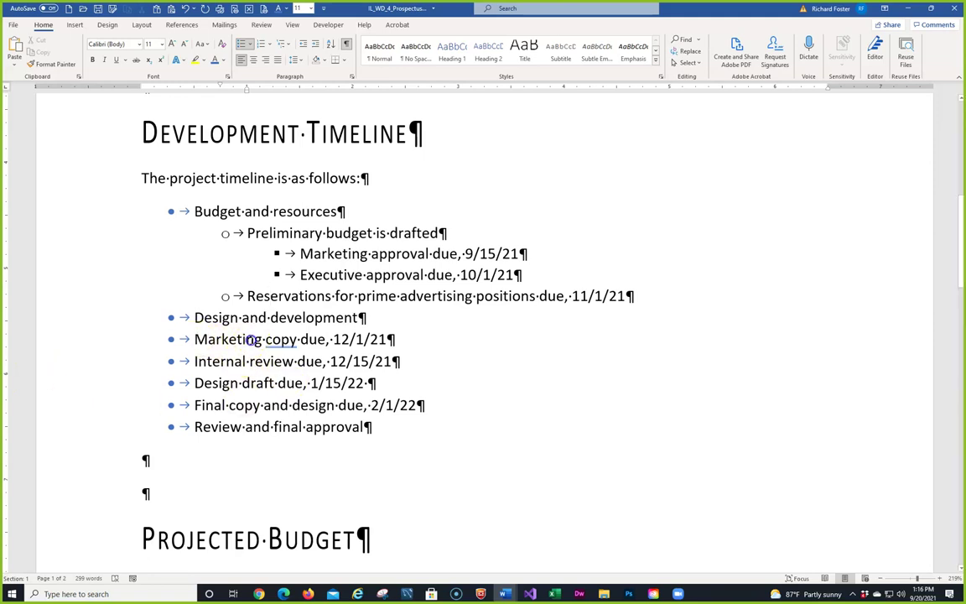
click(315, 46)
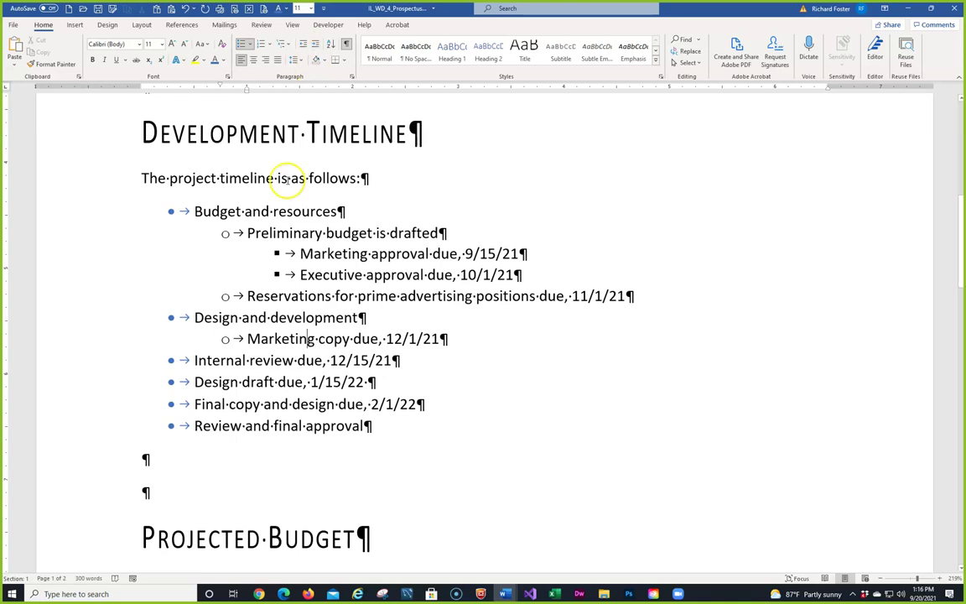
click(249, 360)
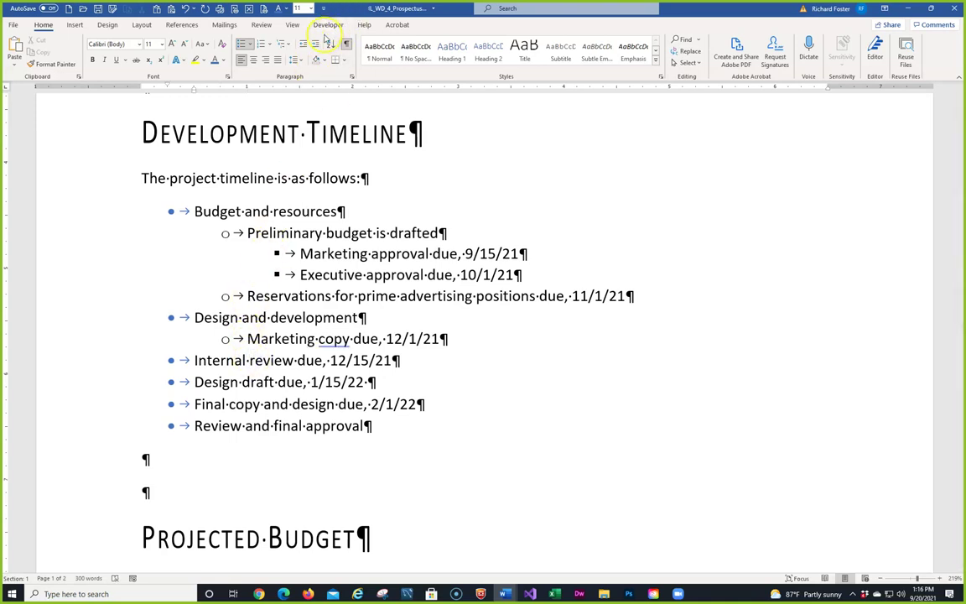
click(314, 44)
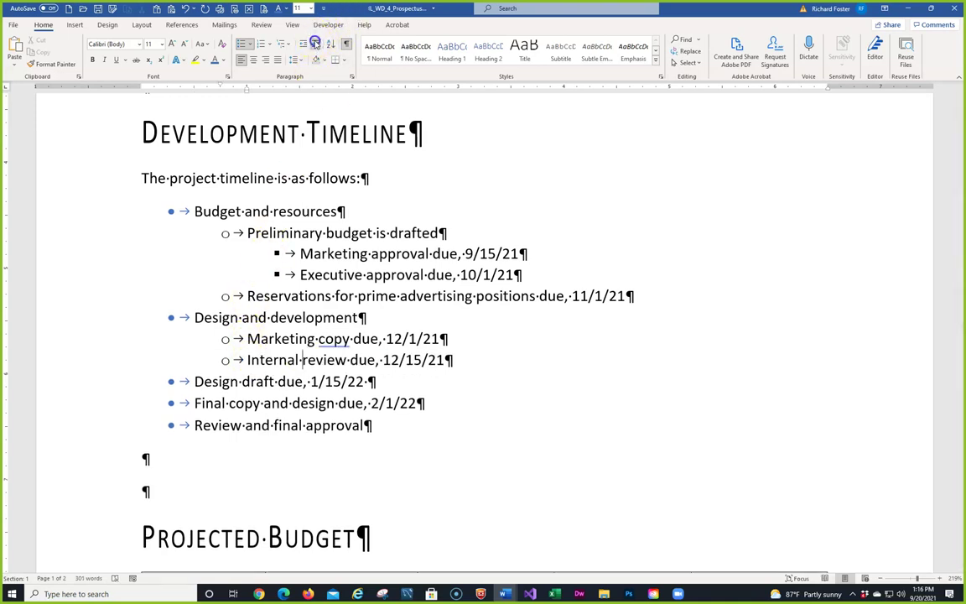
click(316, 44)
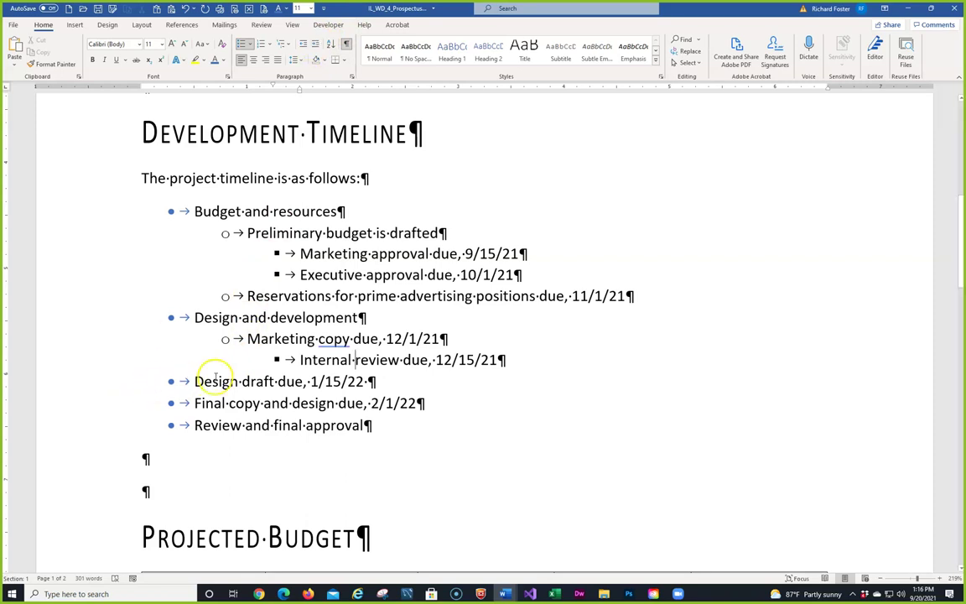
Step: Indent Design draft and Final copy one level and save the document
drag(196, 385, 440, 410)
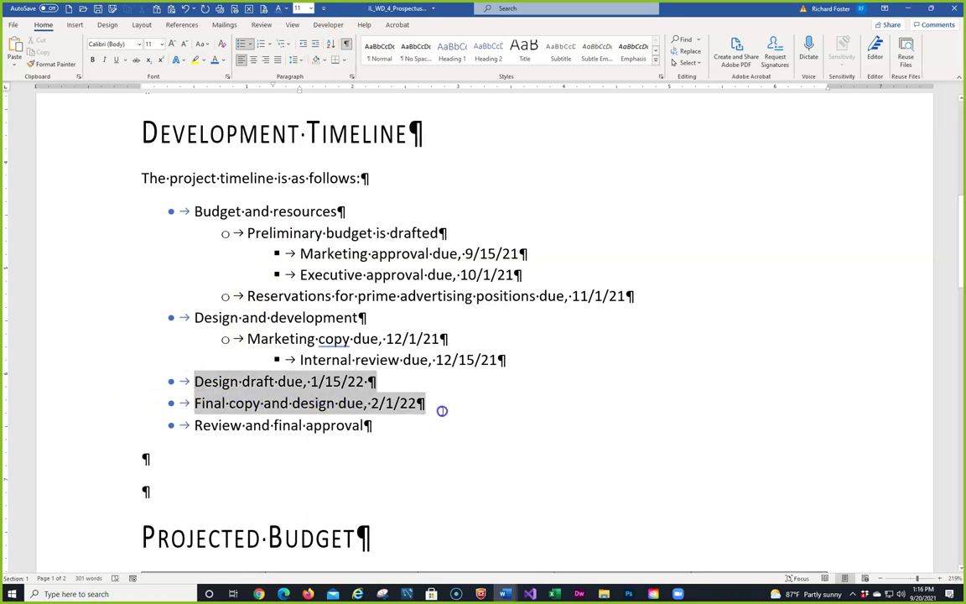
click(316, 44)
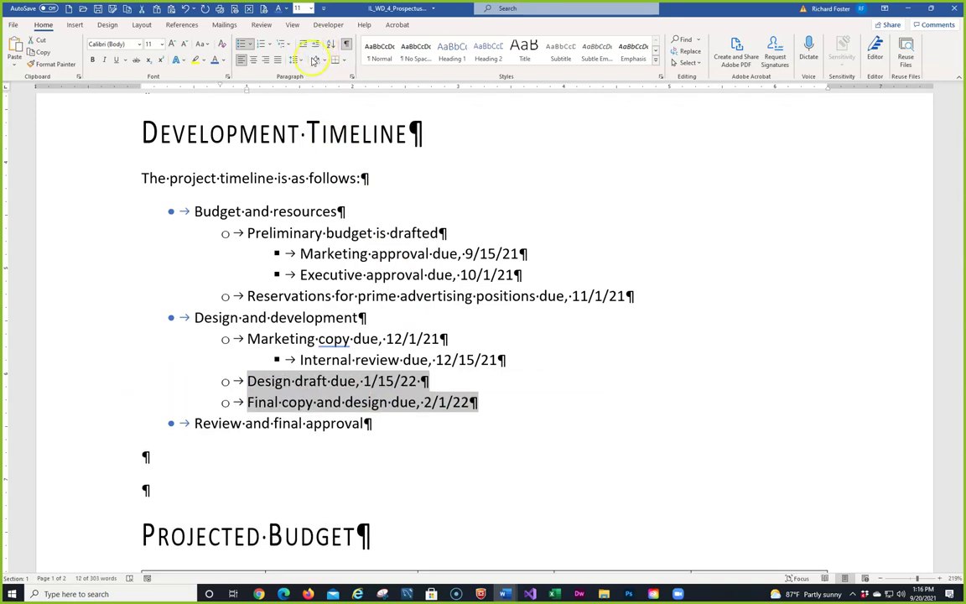
click(97, 8)
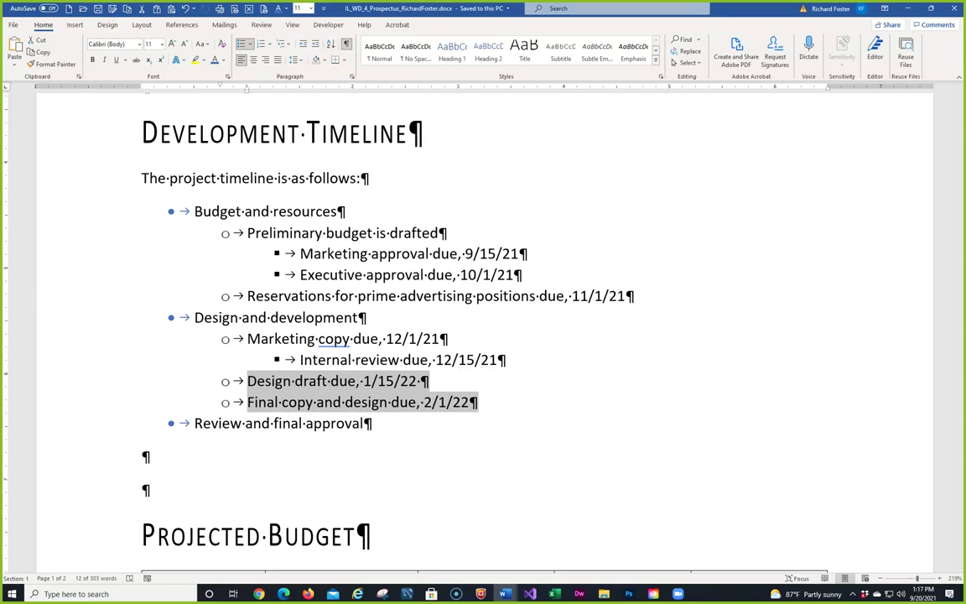
key(alt+Tab)
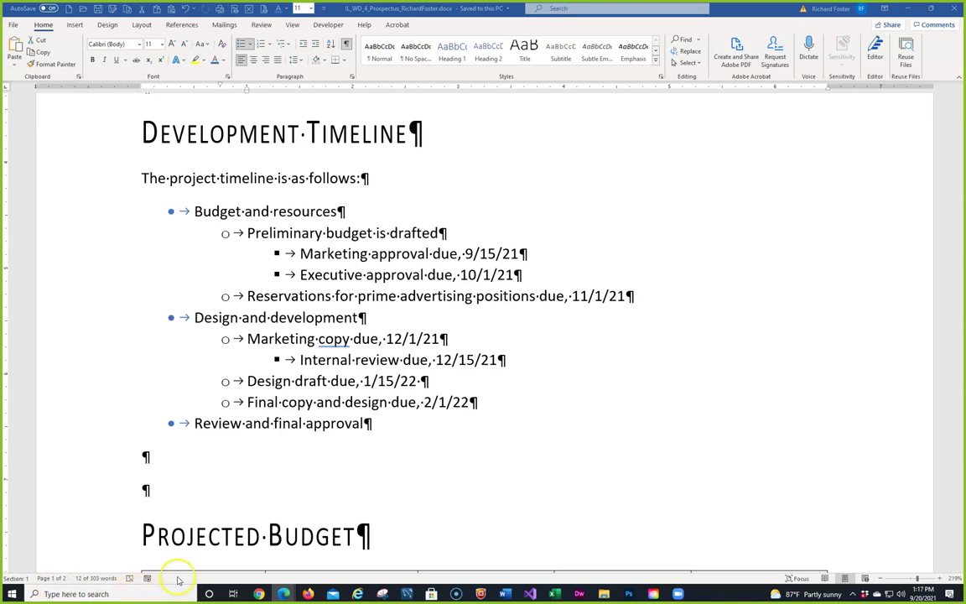
key(shift+Down)
key(shift+Down)
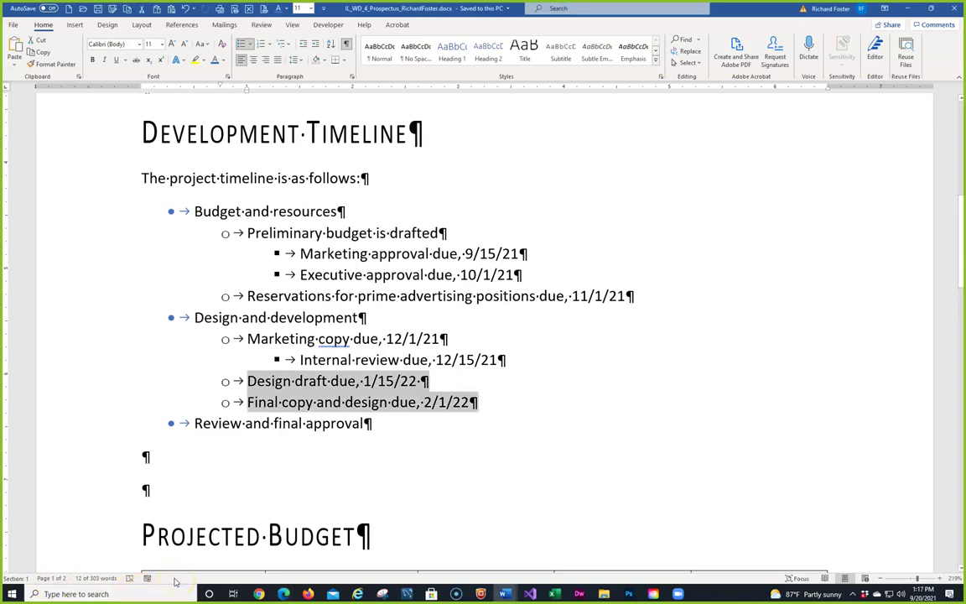
right_click(174, 578)
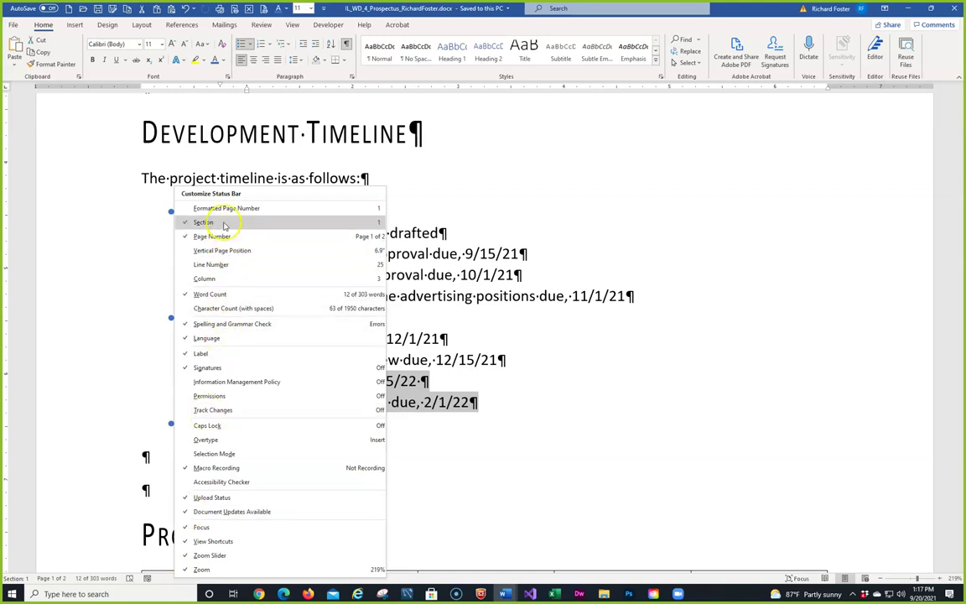
key(Escape)
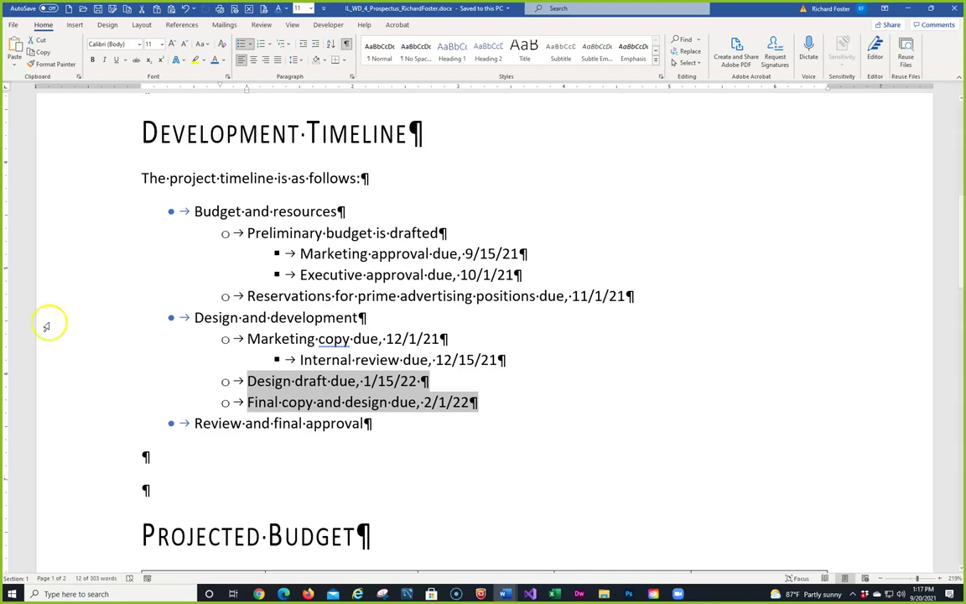
Step: Insert a Next Page section break above Projected Budget so it starts page 2
scroll(165, 381, down, 2)
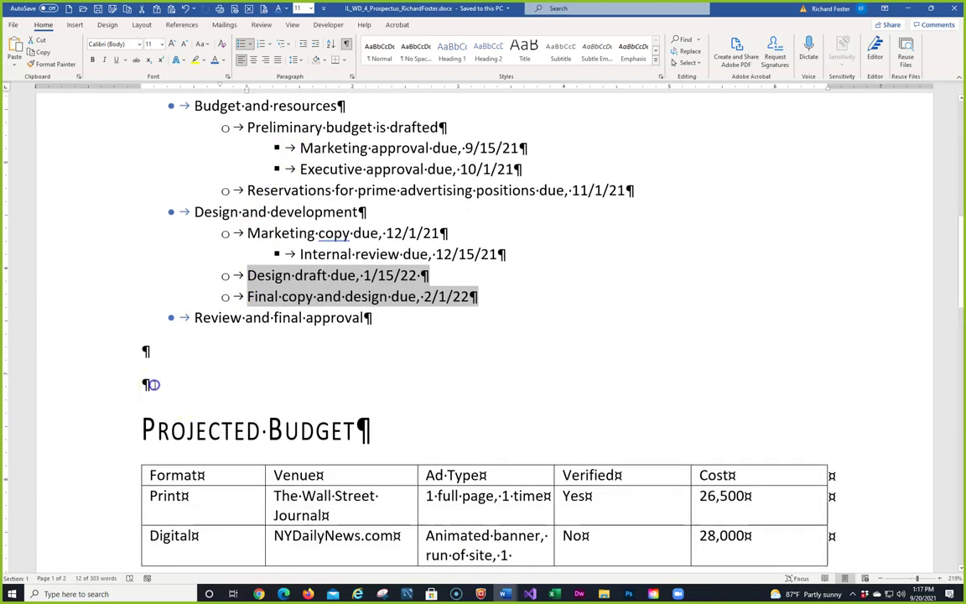
click(144, 383)
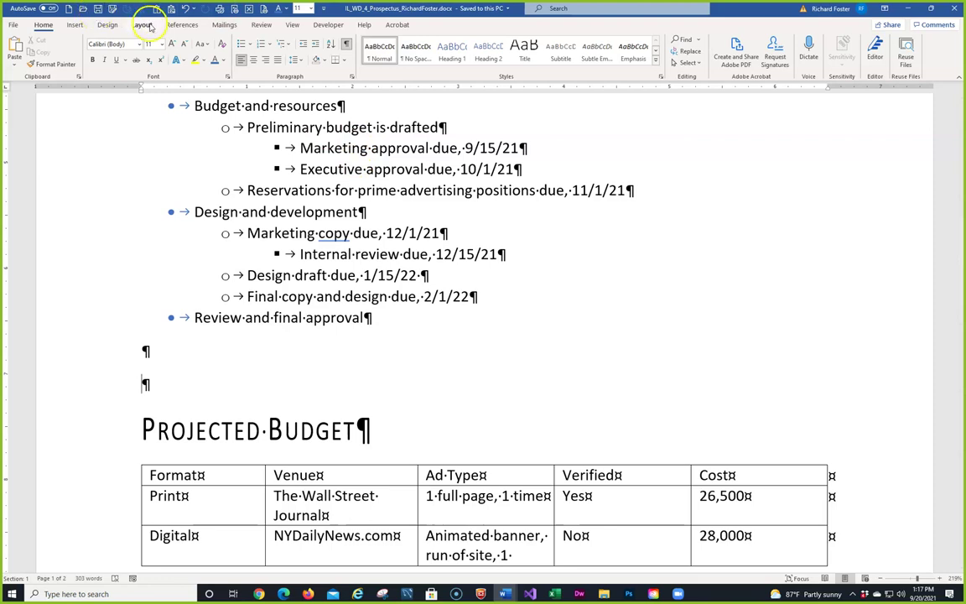
click(74, 26)
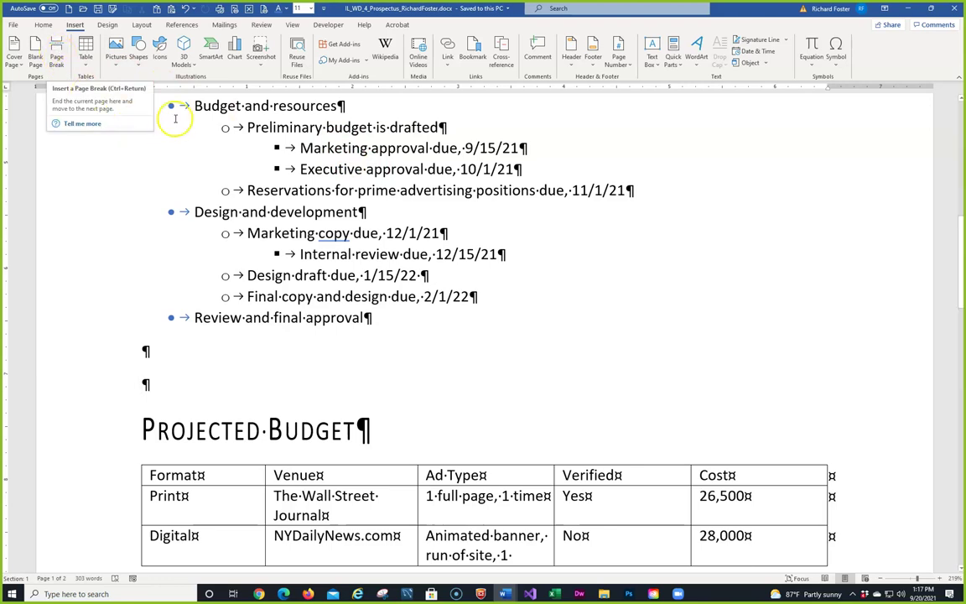
click(142, 25)
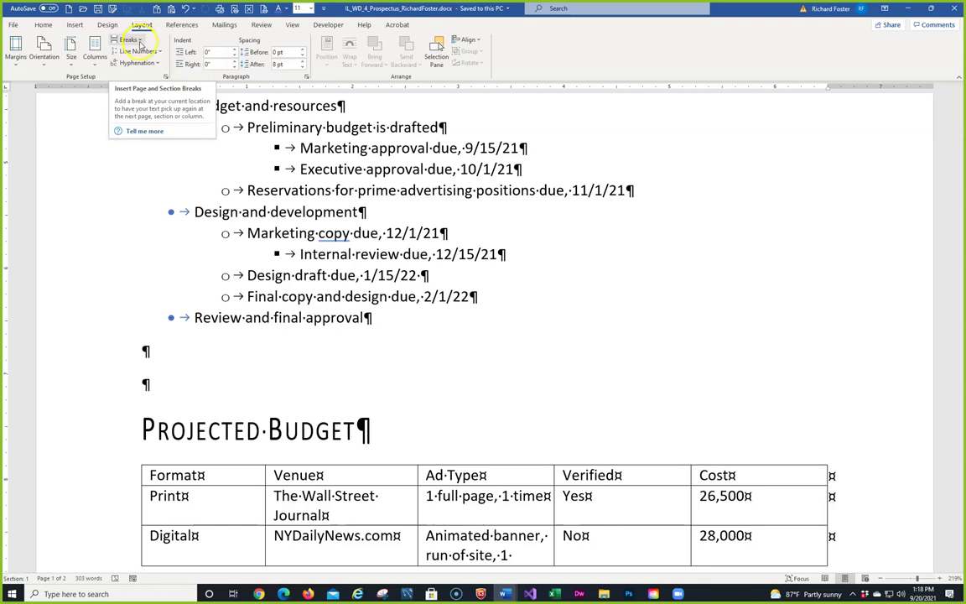
click(128, 40)
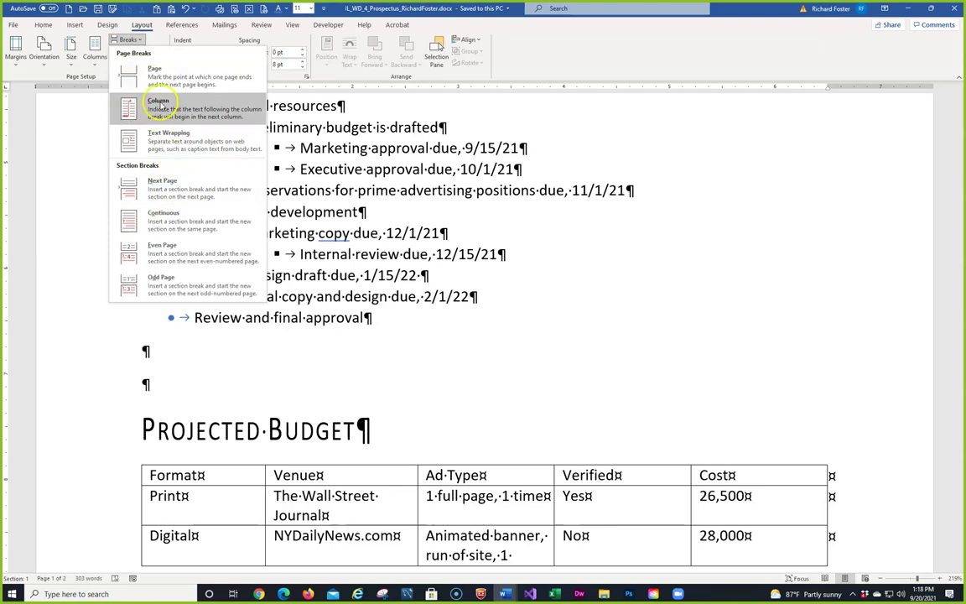
click(169, 190)
scroll(168, 185, up, 5)
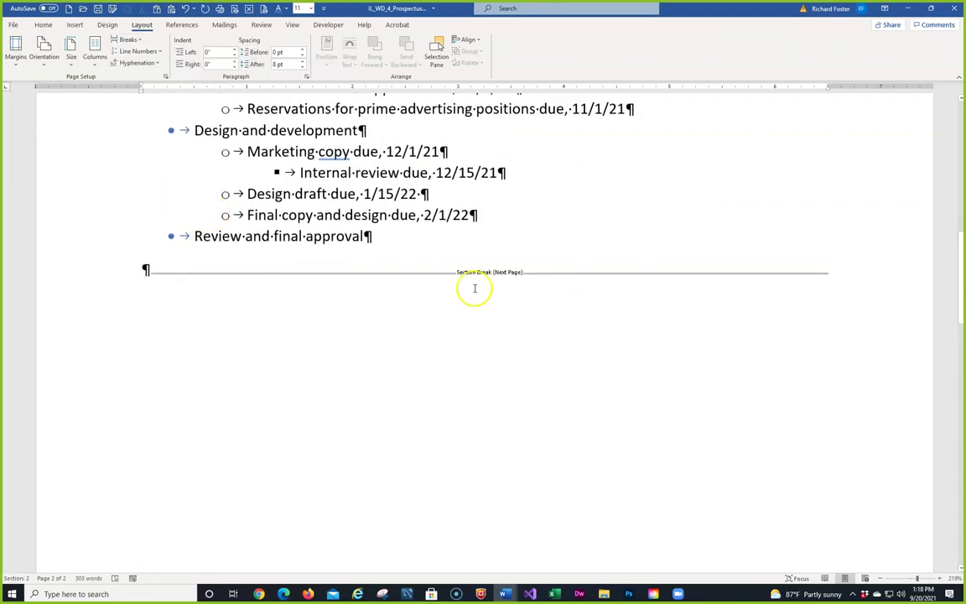
scroll(388, 285, down, 5)
click(144, 425)
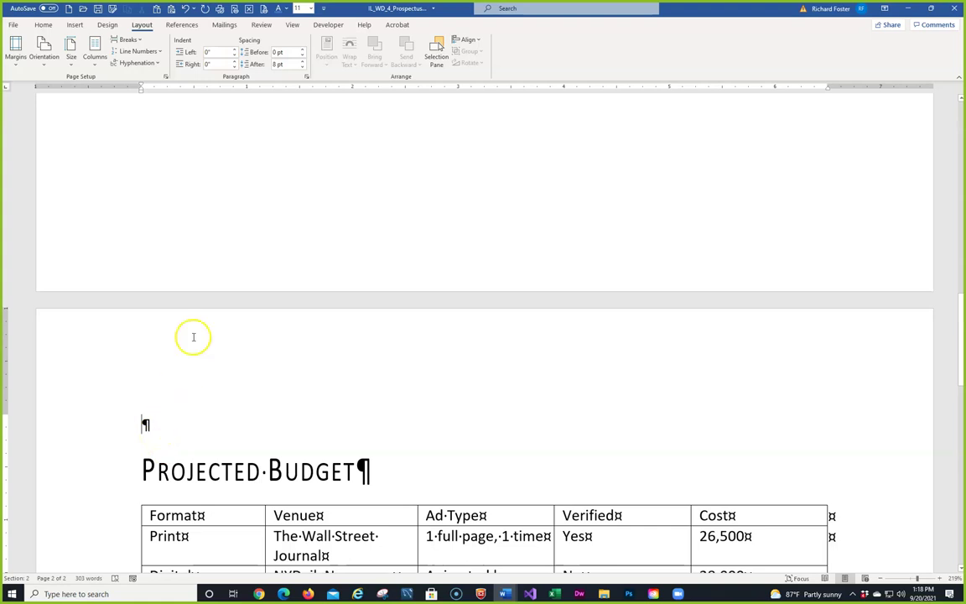
Step: Add a Plain Number 3 page number at the bottom right of the footer and make it bold
click(75, 25)
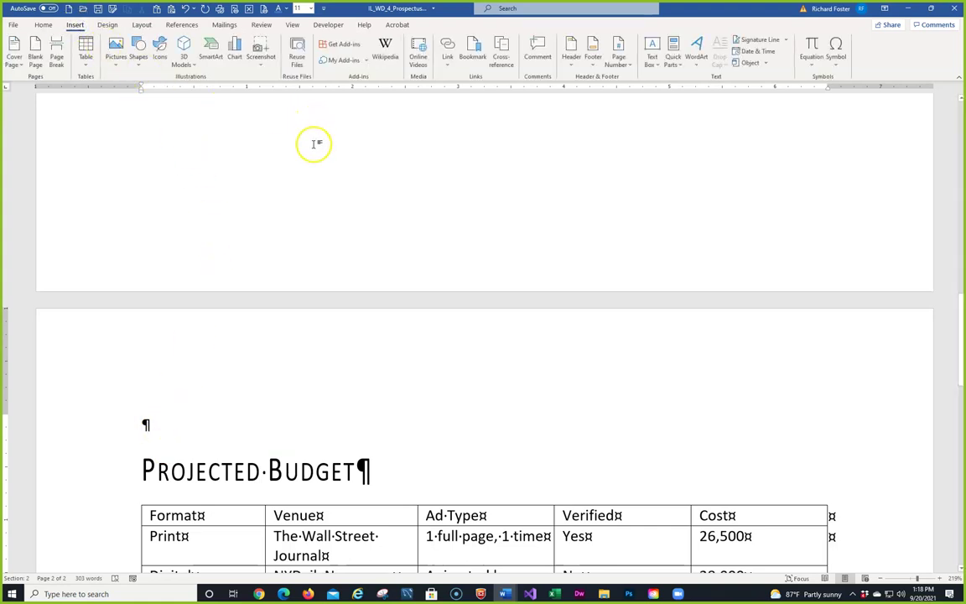
click(629, 65)
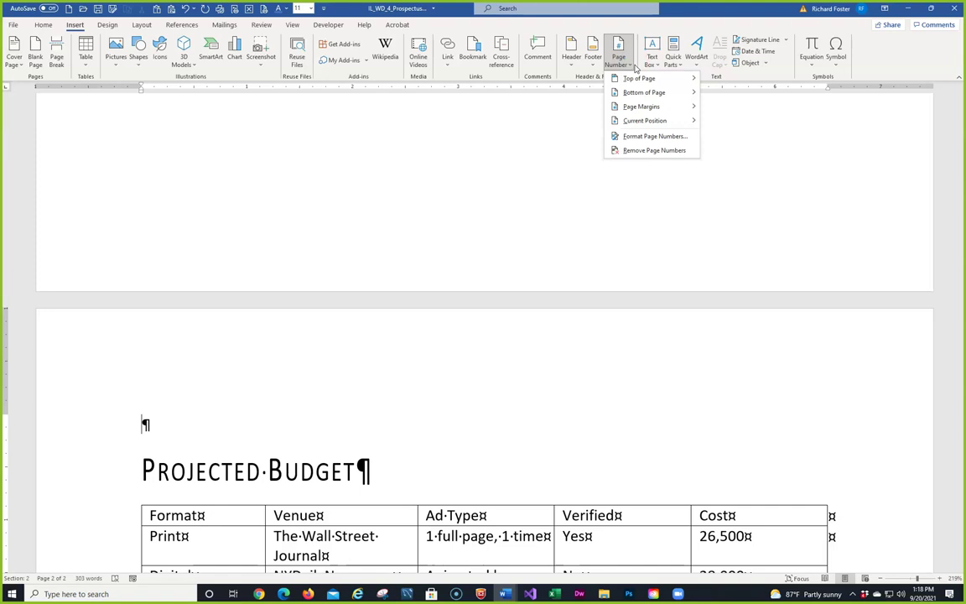
mouse_move(643, 92)
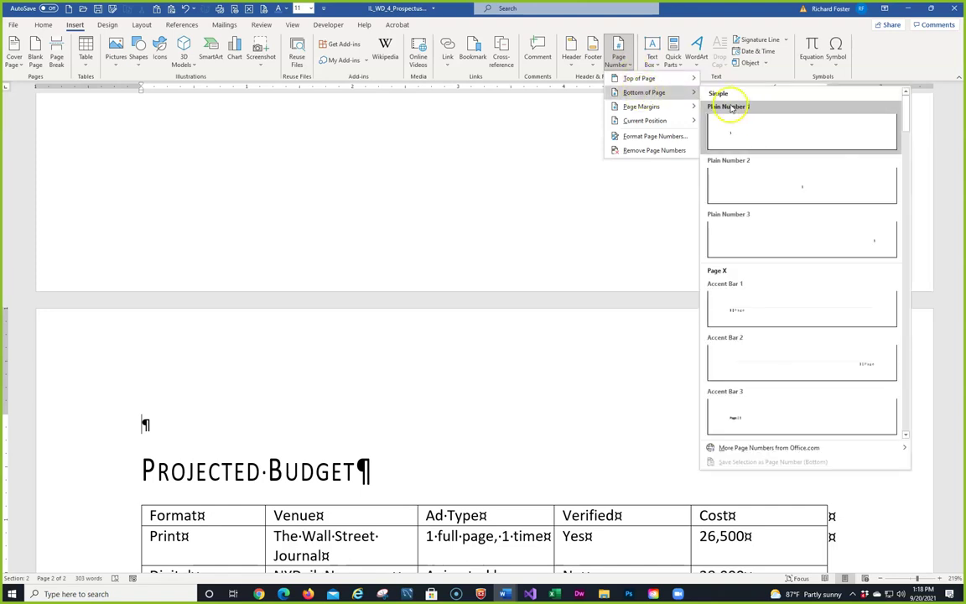
click(738, 230)
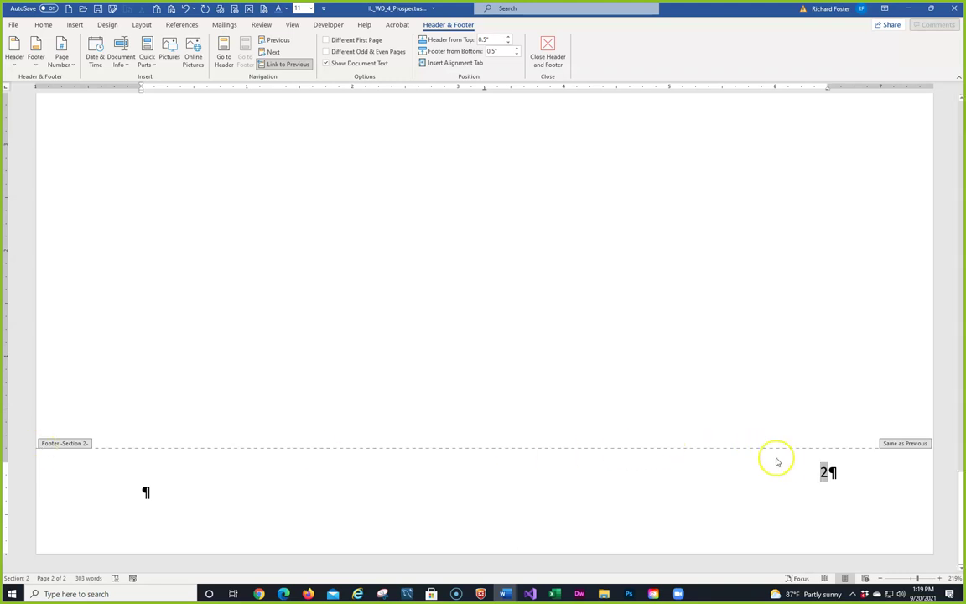
click(43, 25)
click(93, 61)
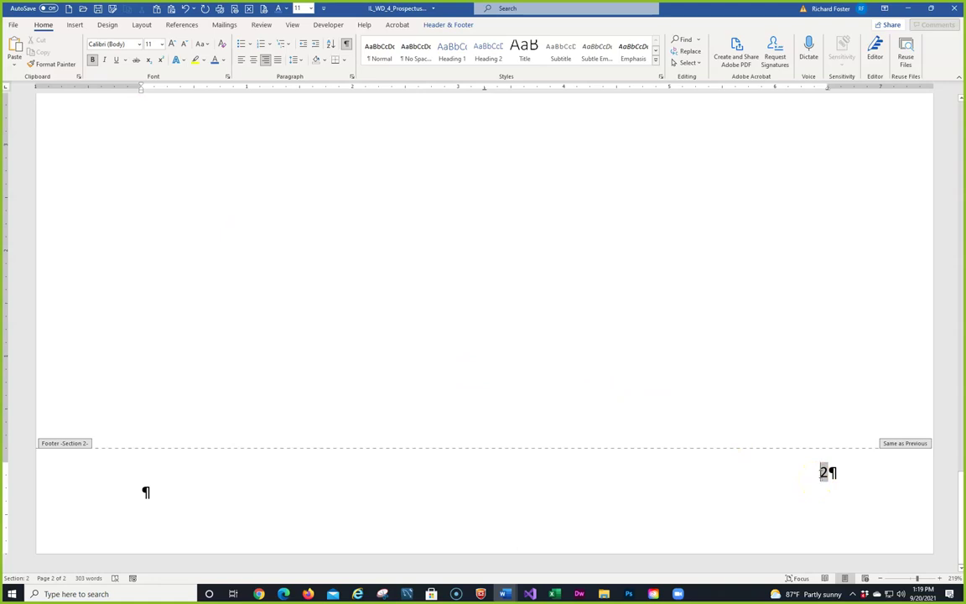
Step: Select the footer page number, make it bold and blue, then return to the Section 1 footer
double_click(819, 471)
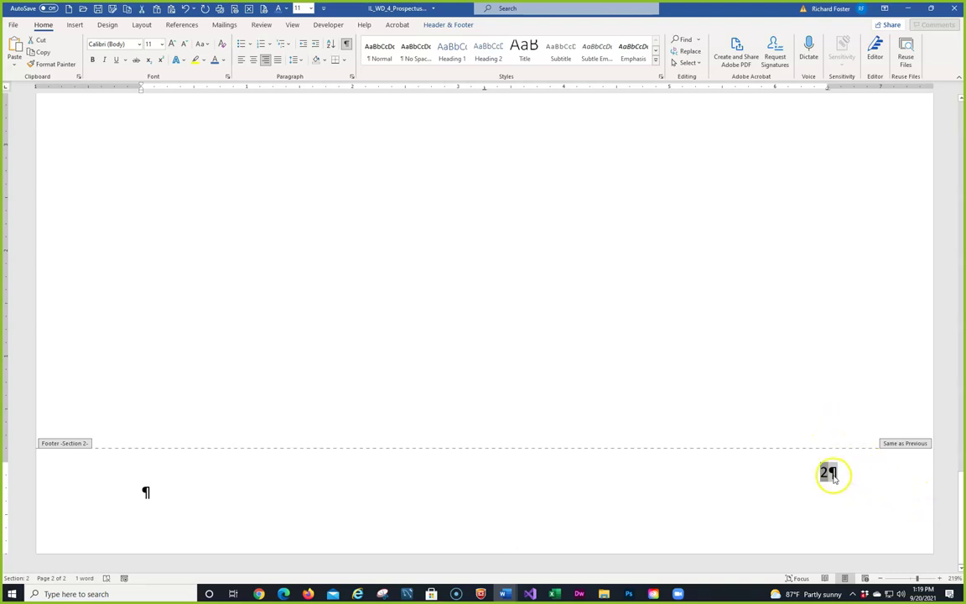
click(92, 60)
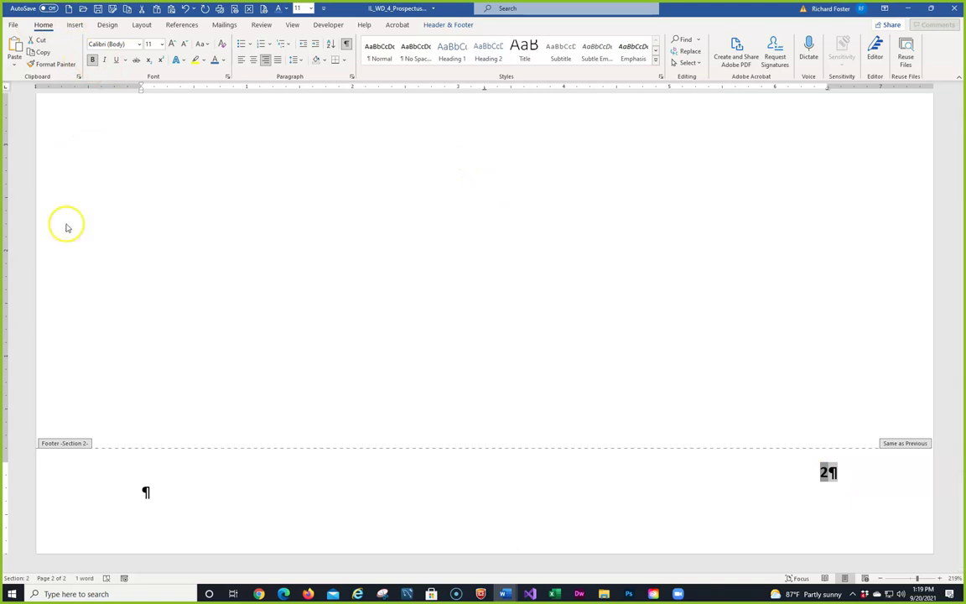
click(215, 61)
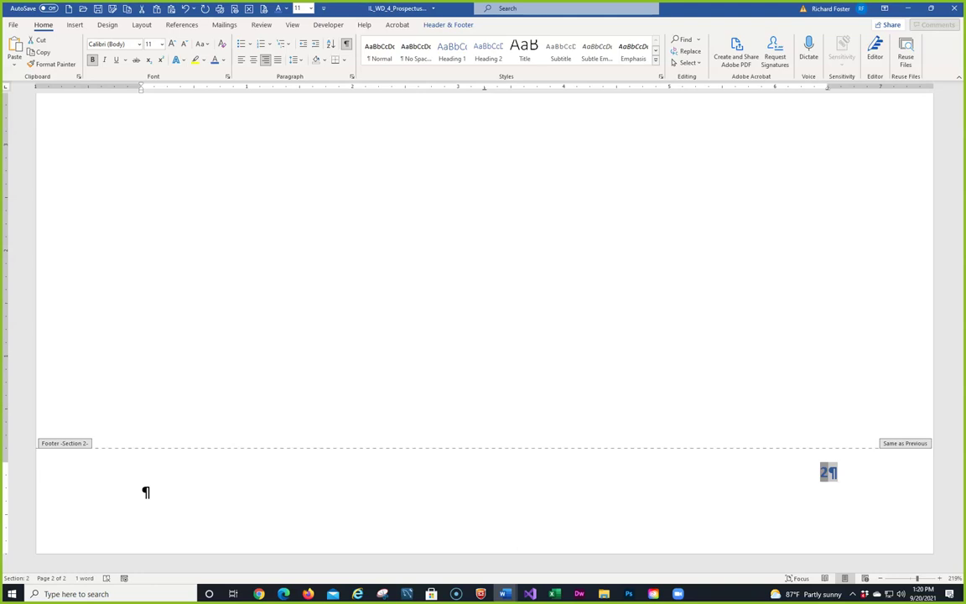
scroll(423, 361, up, 10)
scroll(425, 323, up, 8)
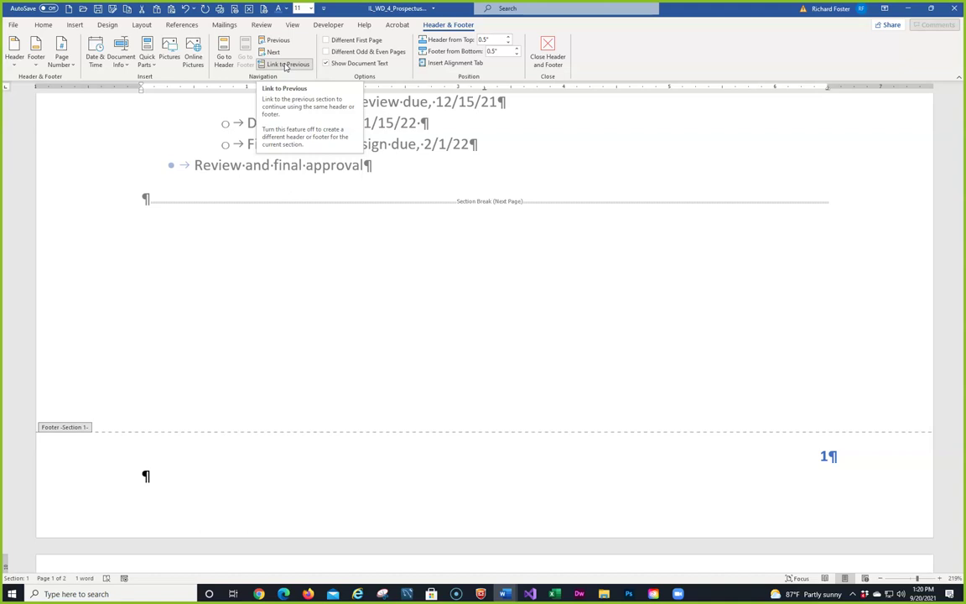
Step: Insert the Title document property into the section 2 header and type 'Advertising Campaing Prospectus'
click(223, 49)
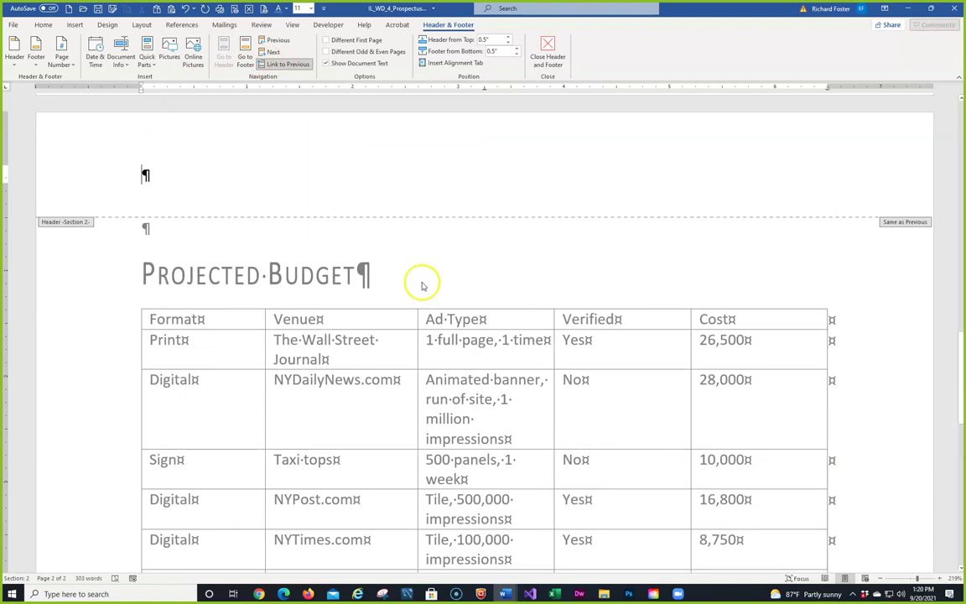
click(151, 66)
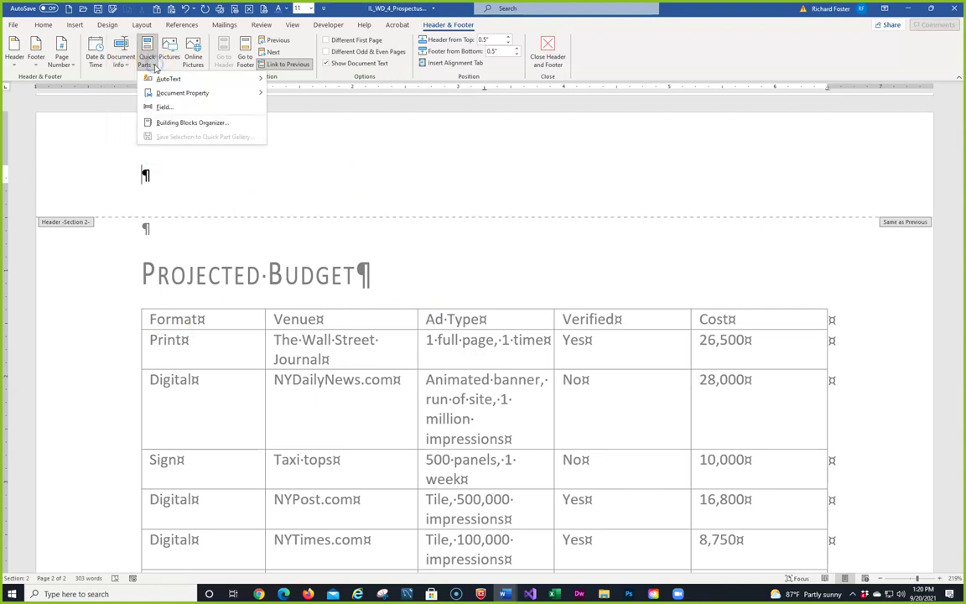
mouse_move(215, 93)
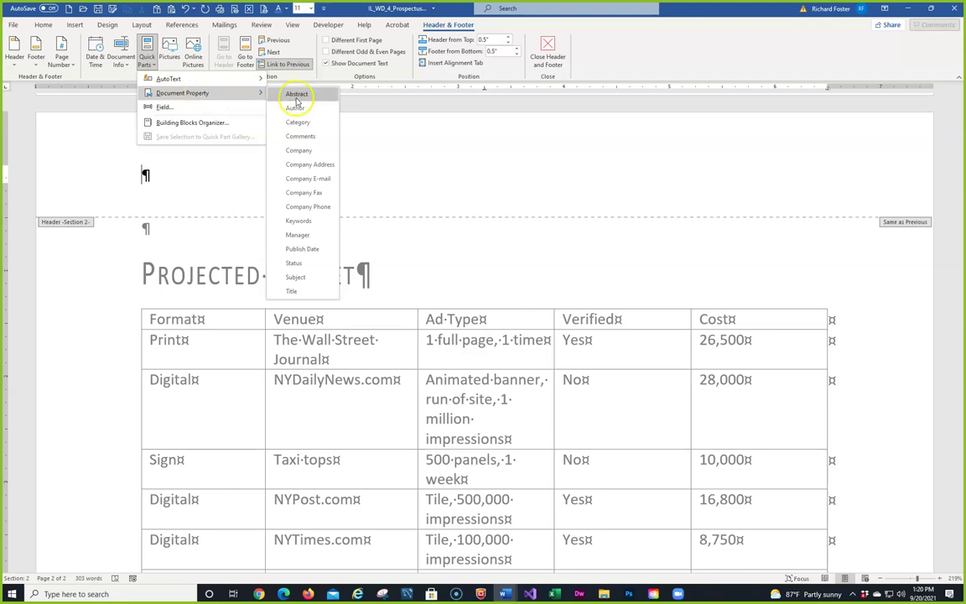
click(317, 291)
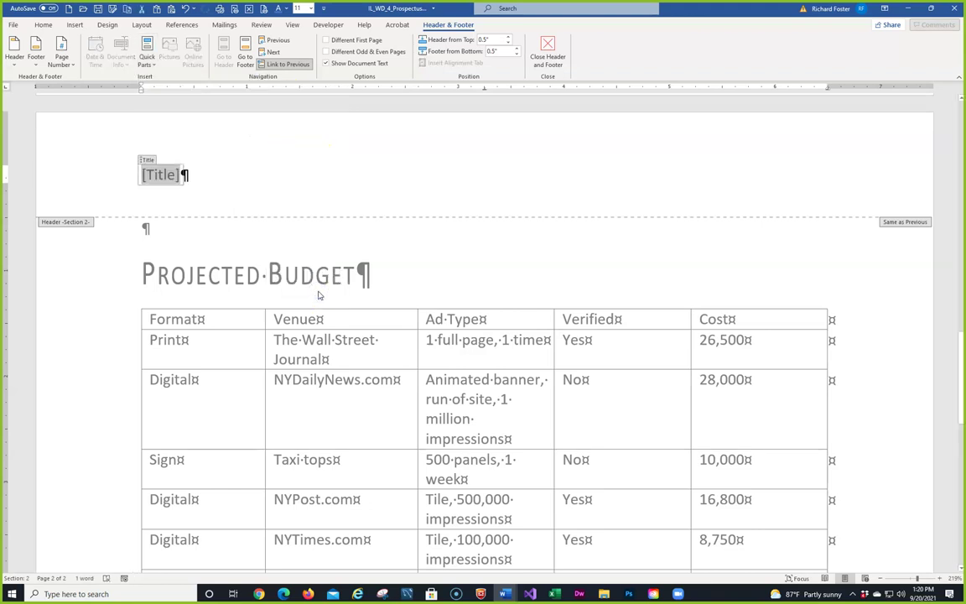
text(Advertising Camp)
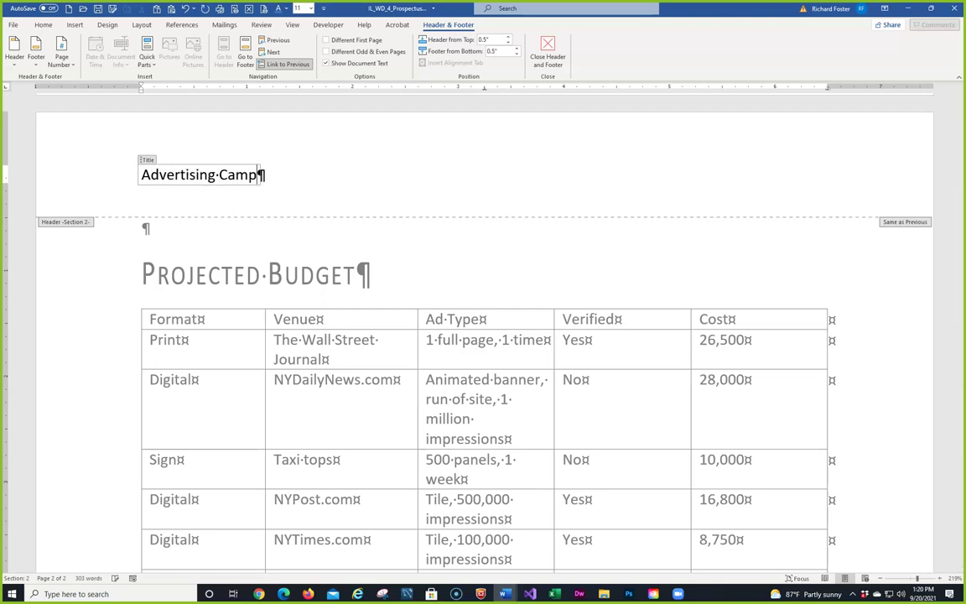
text(aing )
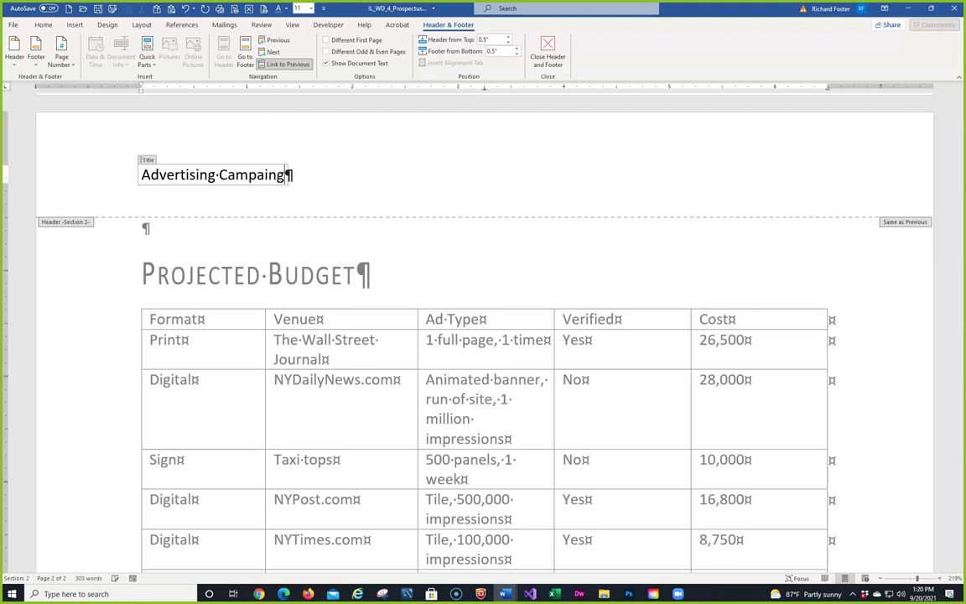
key(BackSpace)
key(BackSpace)
key(BackSpace)
text(gn Prospectus)
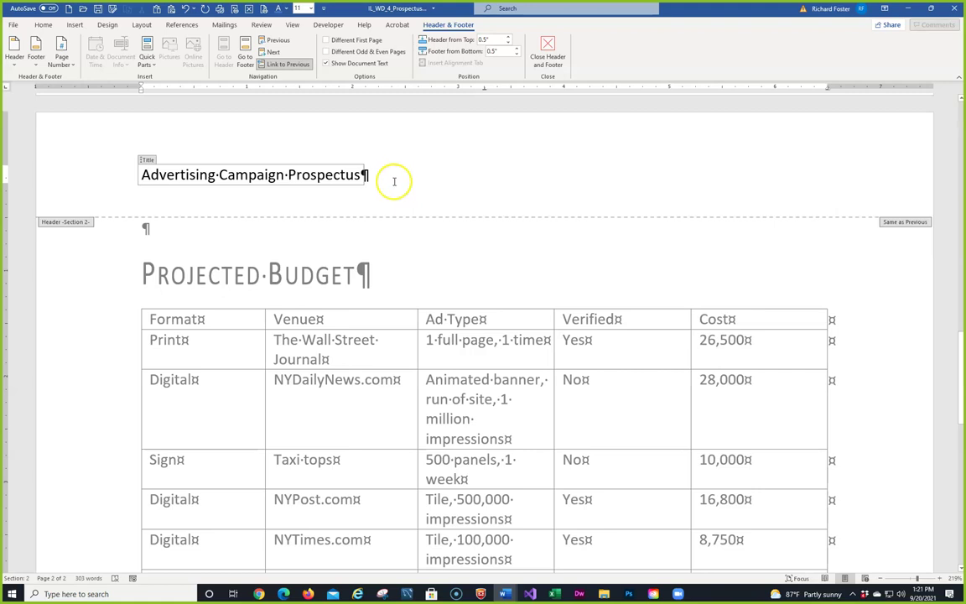
click(226, 175)
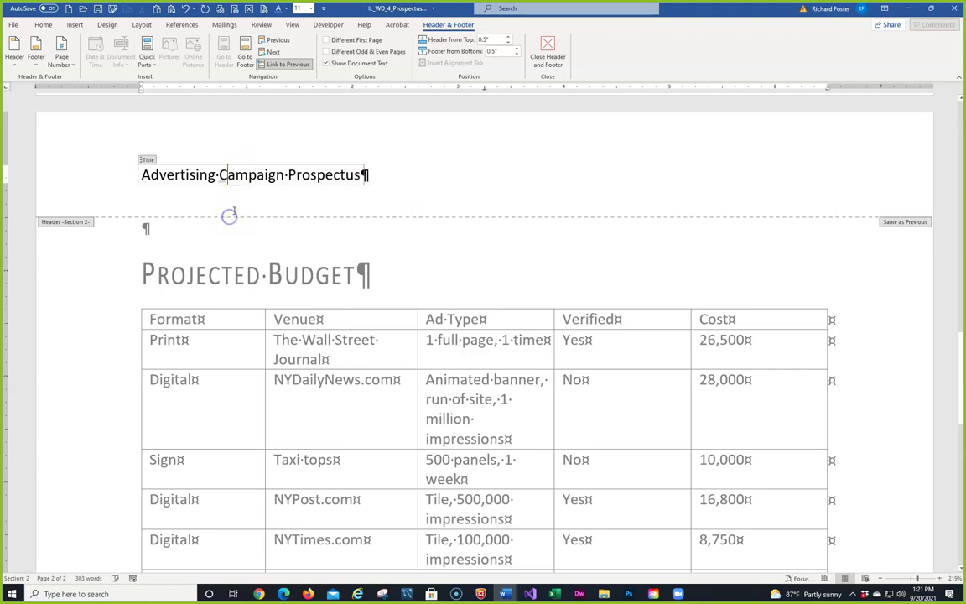
click(400, 188)
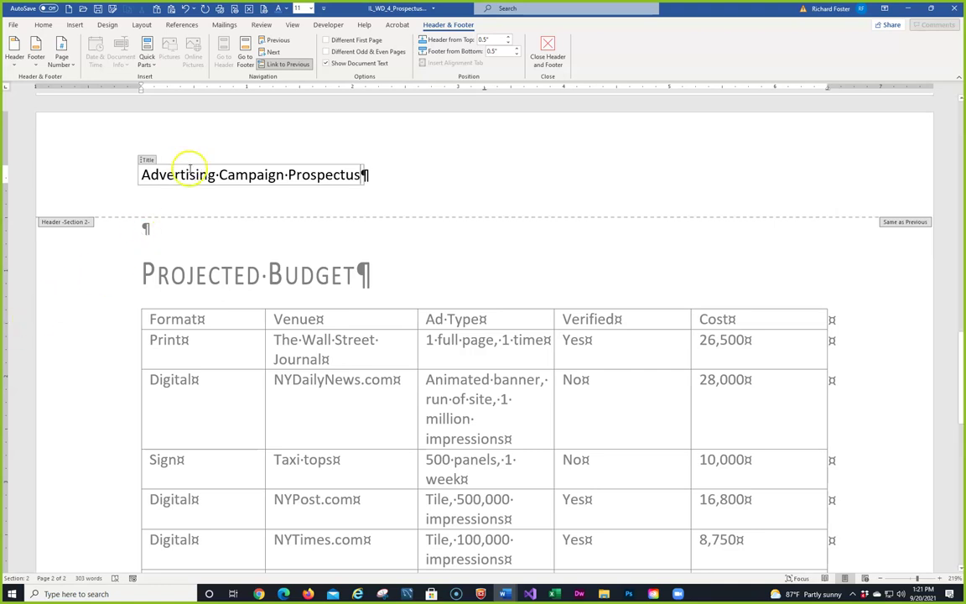
Step: Apply the orange Integral built-in header design
click(14, 64)
scroll(71, 193, down, 3)
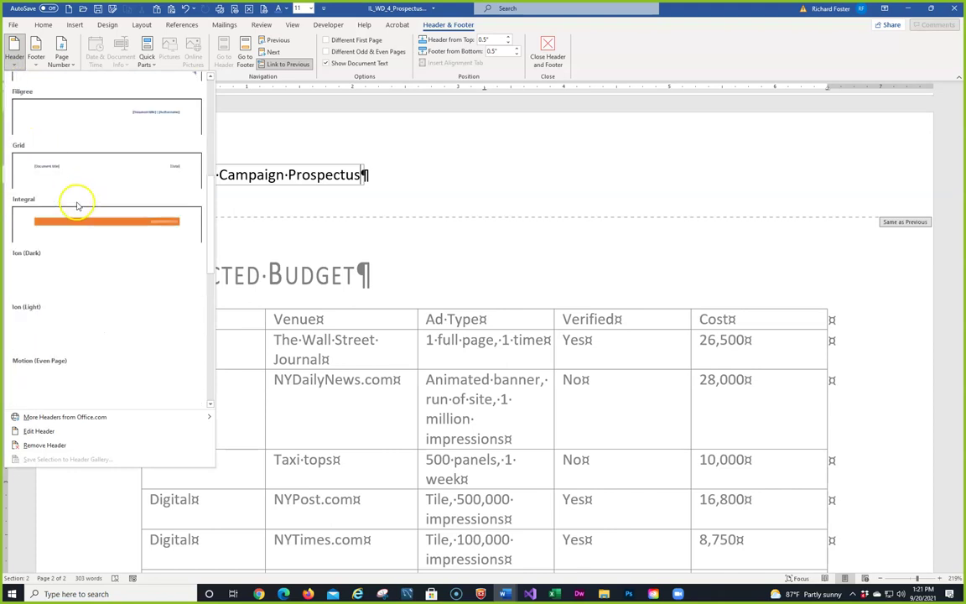
click(76, 223)
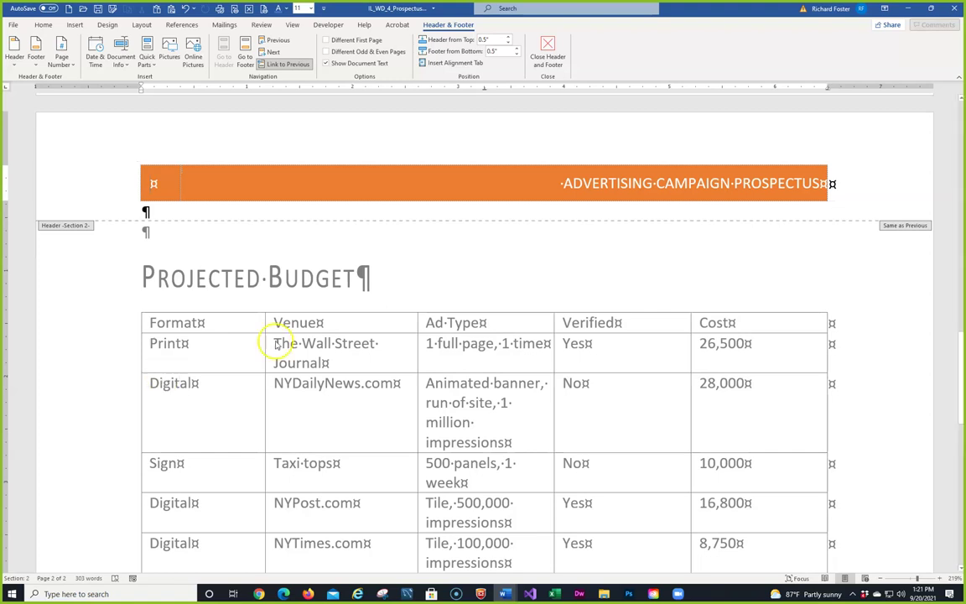
Step: Check the headers on pages 1 and 2, then close header and footer editing
scroll(394, 311, up, 5)
scroll(395, 313, up, 2)
scroll(396, 315, down, 1)
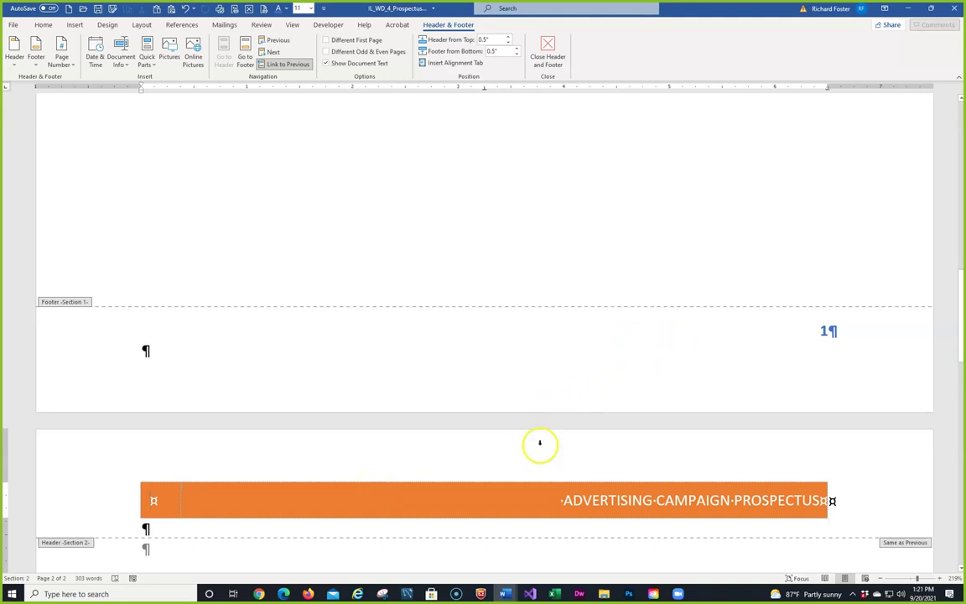
scroll(446, 490, up, 10)
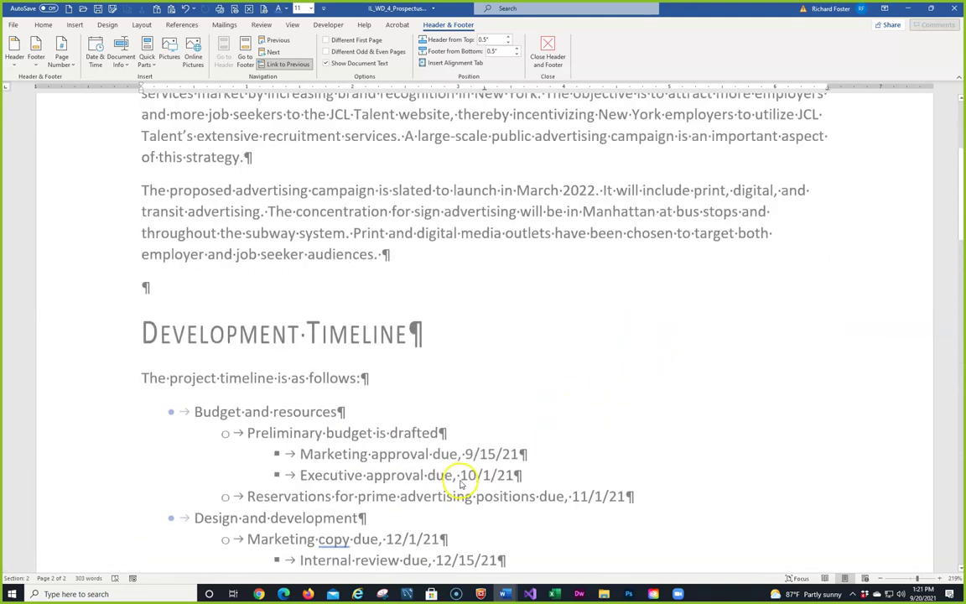
click(421, 183)
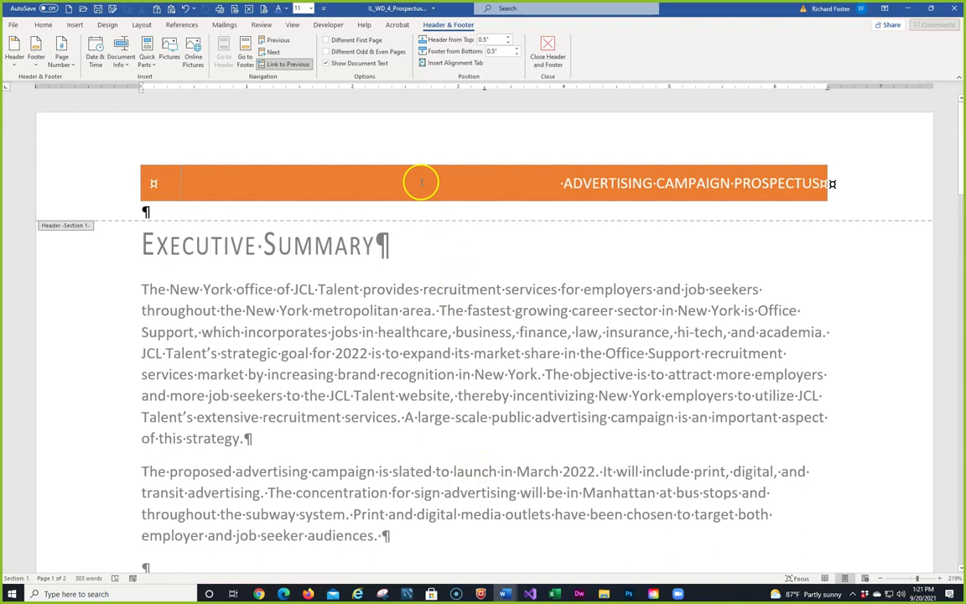
scroll(428, 209, down, 10)
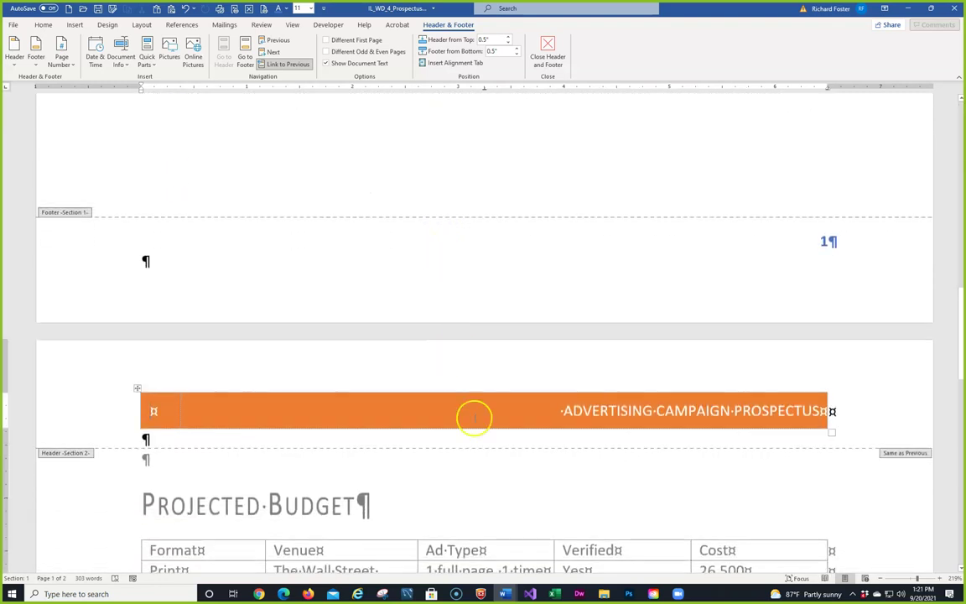
click(483, 416)
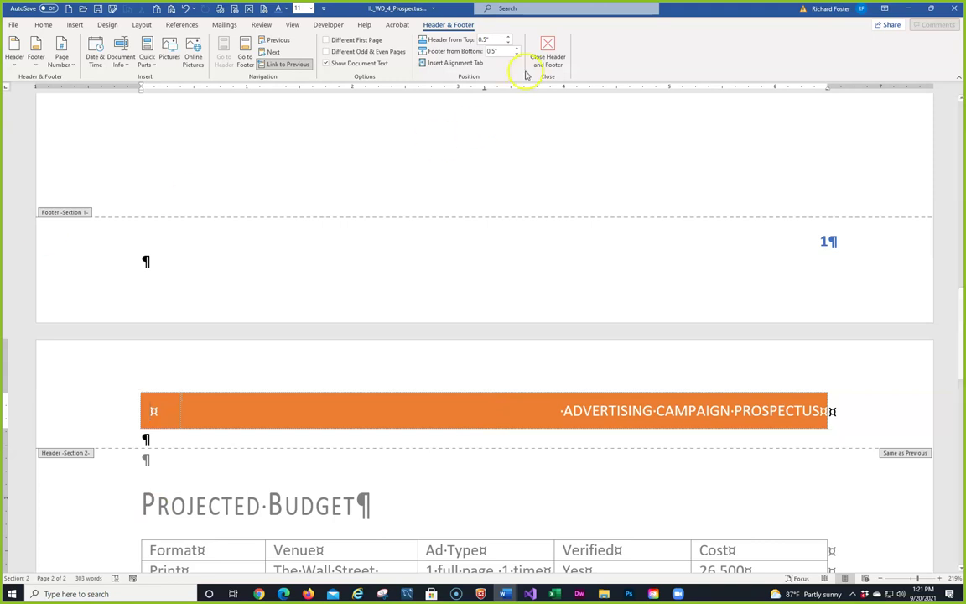
click(546, 51)
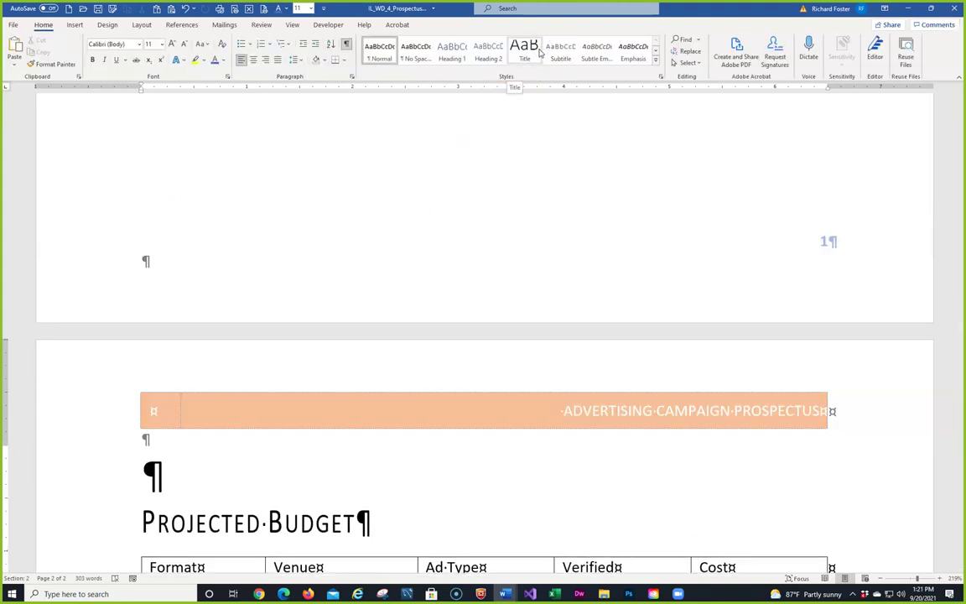
Step: Save the prospectus document
click(134, 11)
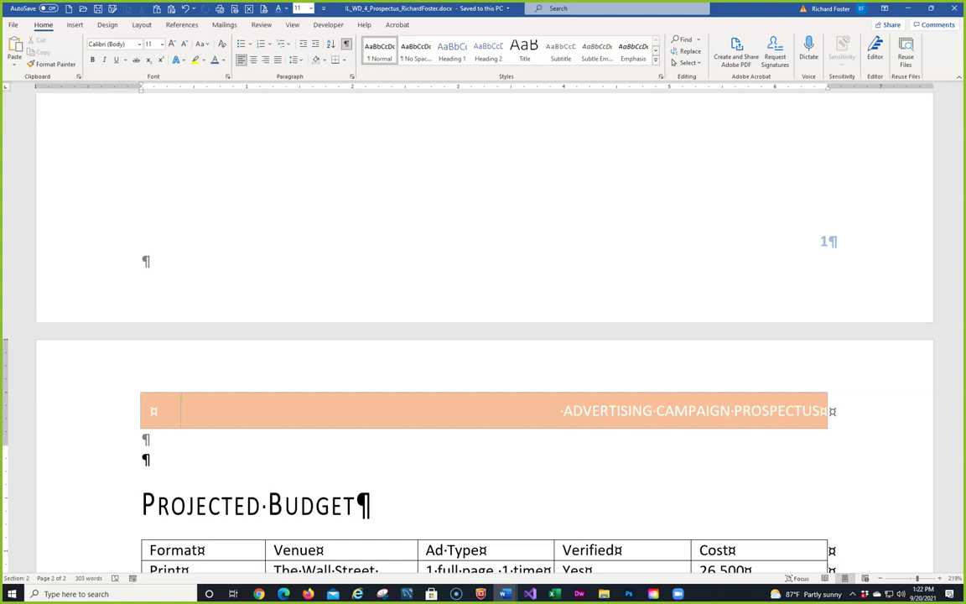
key(alt+Tab)
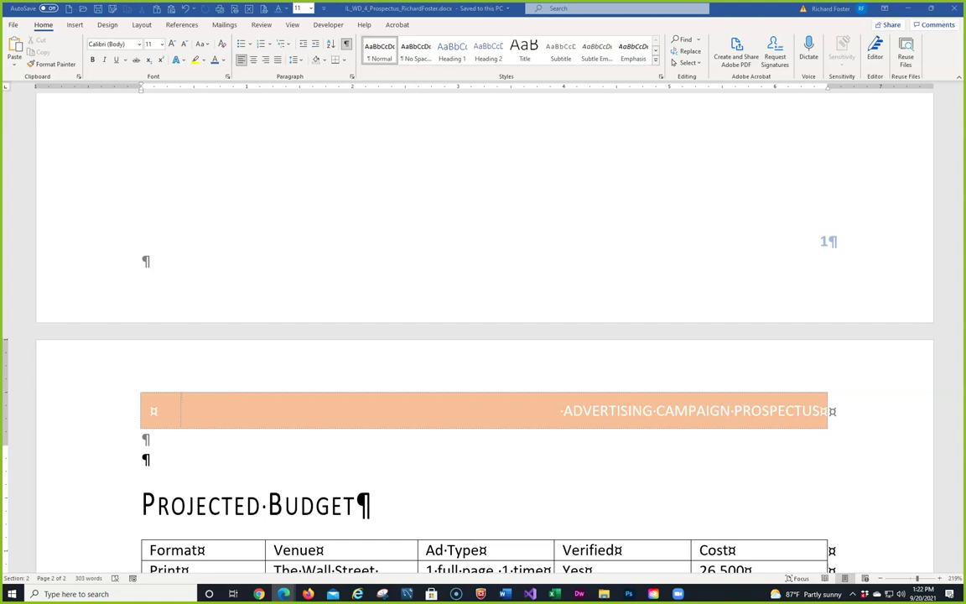
key(alt+Tab)
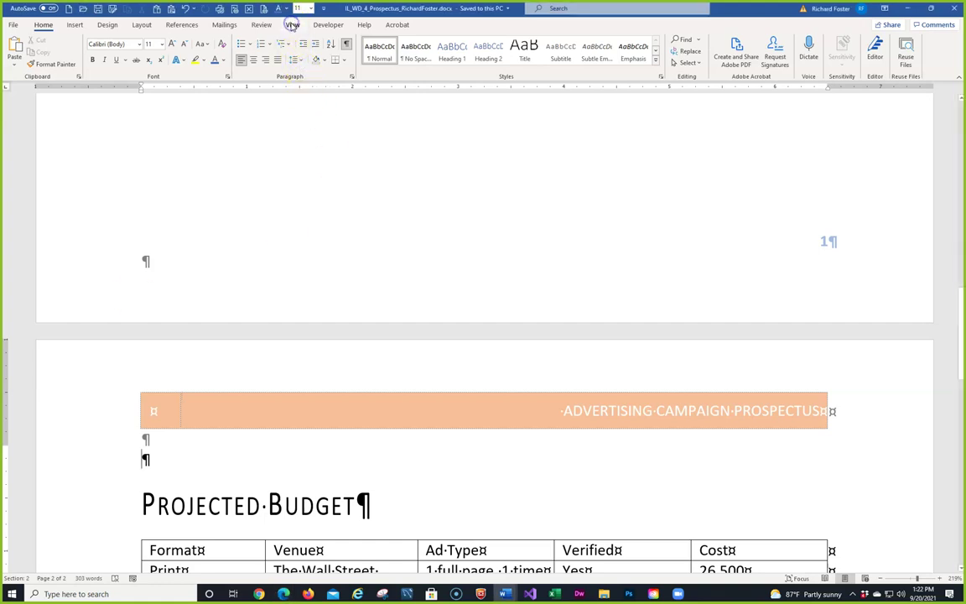
Step: Switch to Page Width view and place the caret in the budget table's Taxi tops cell
click(292, 26)
click(354, 63)
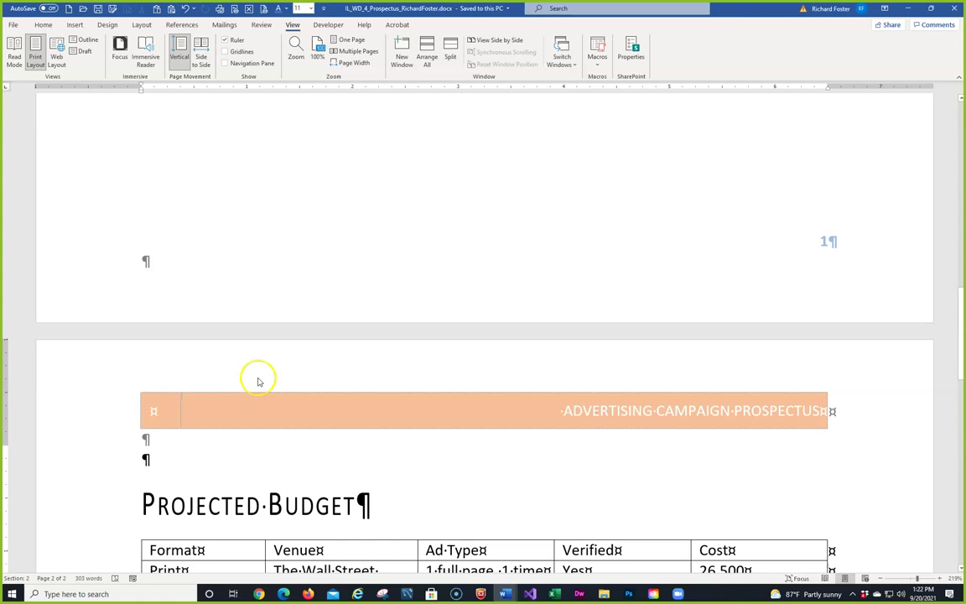
scroll(256, 380, down, 6)
scroll(265, 382, down, 3)
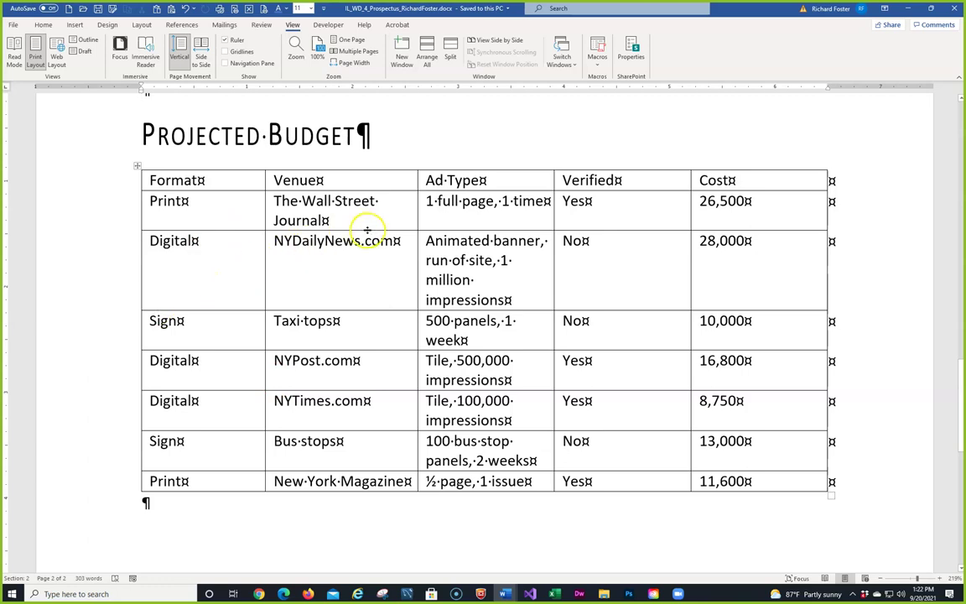
click(324, 320)
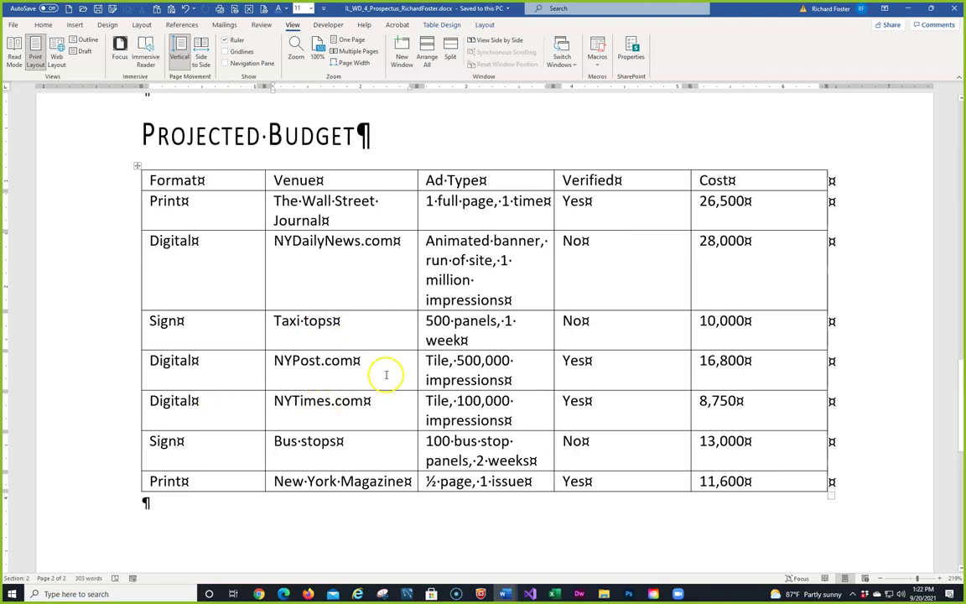
Step: Try removing the Taxi tops row via Layout Delete and Cut, then undo the cut
click(485, 24)
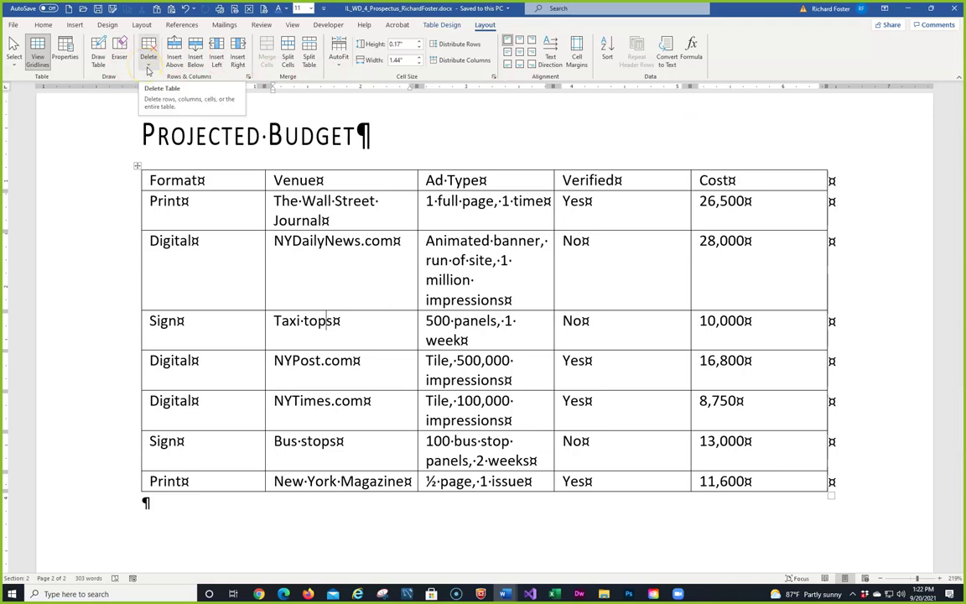
click(149, 59)
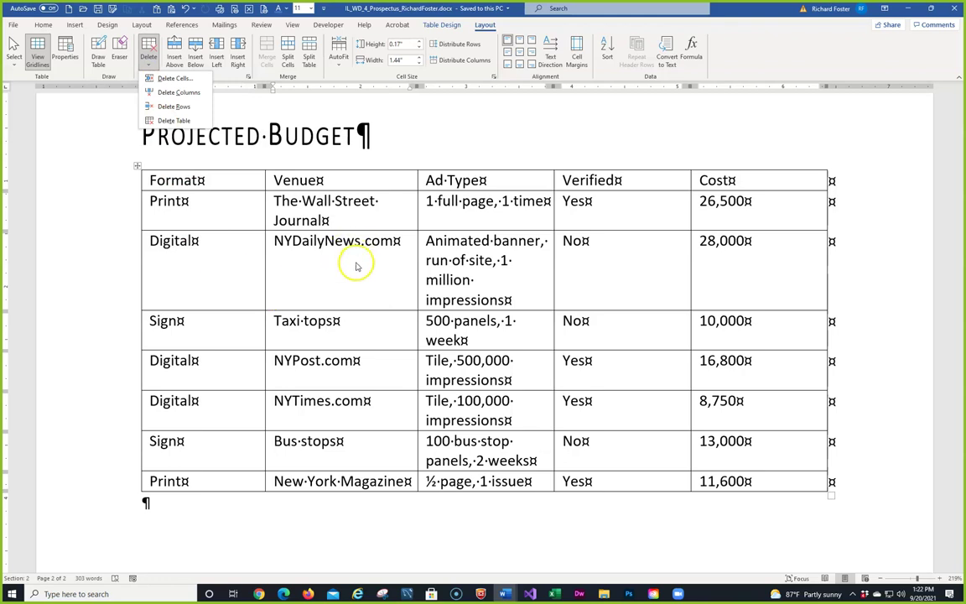
click(362, 322)
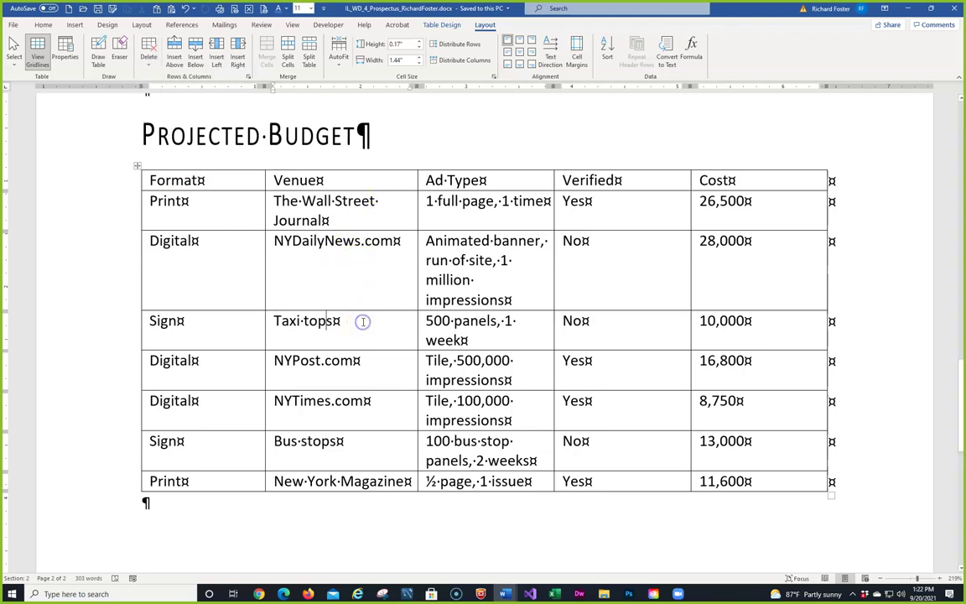
click(60, 331)
key(ctrl+c)
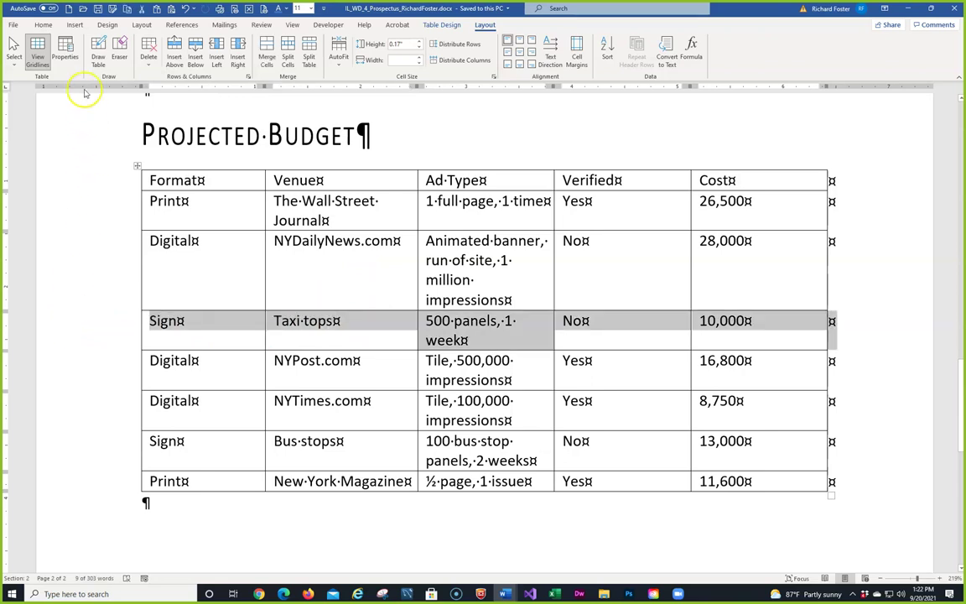
click(142, 10)
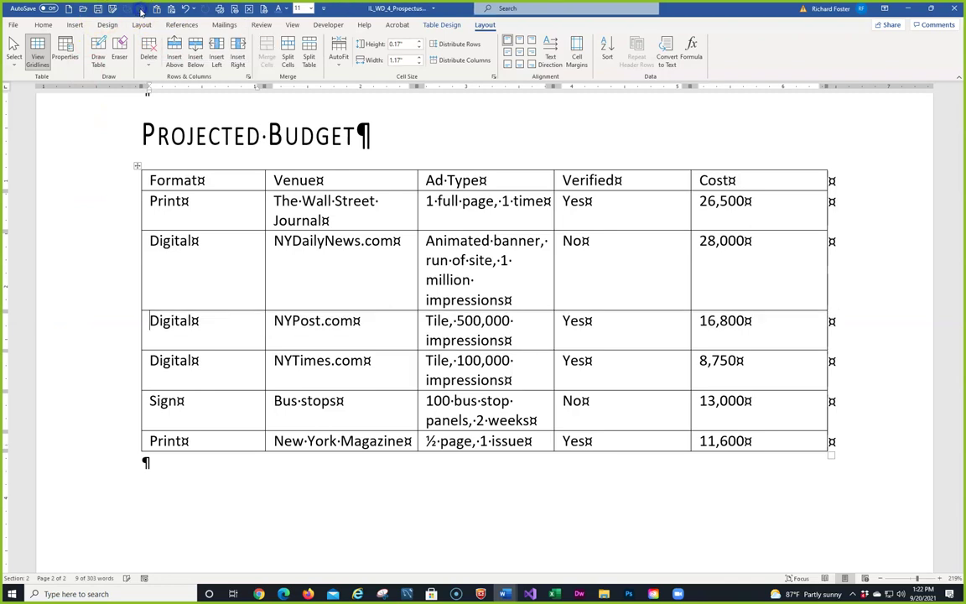
click(185, 9)
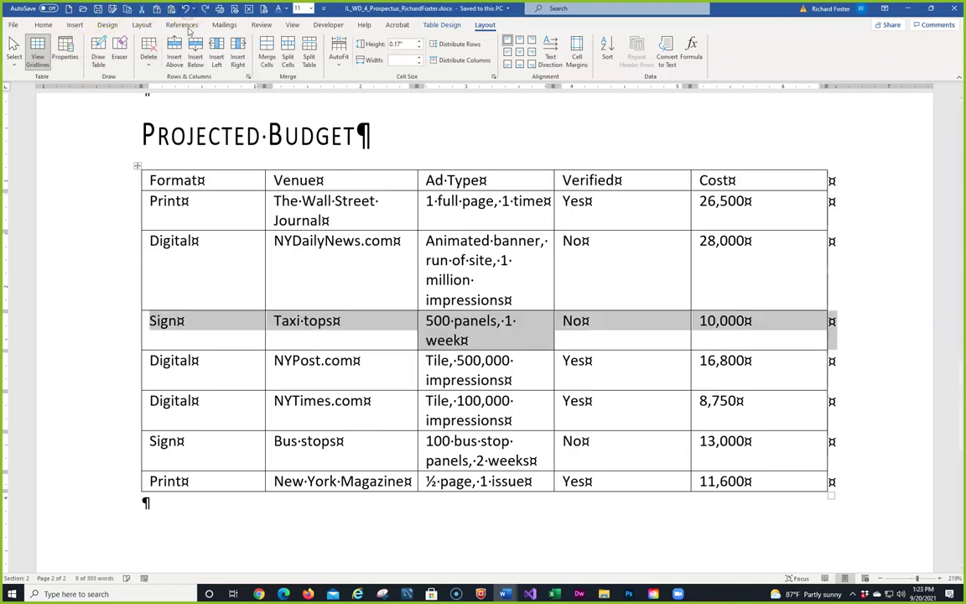
right_click(362, 319)
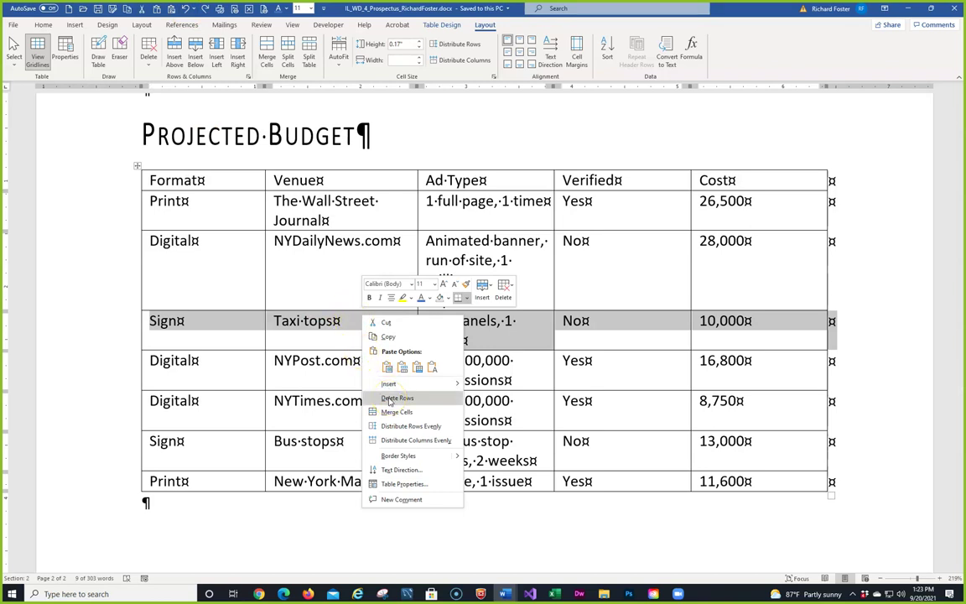
key(Escape)
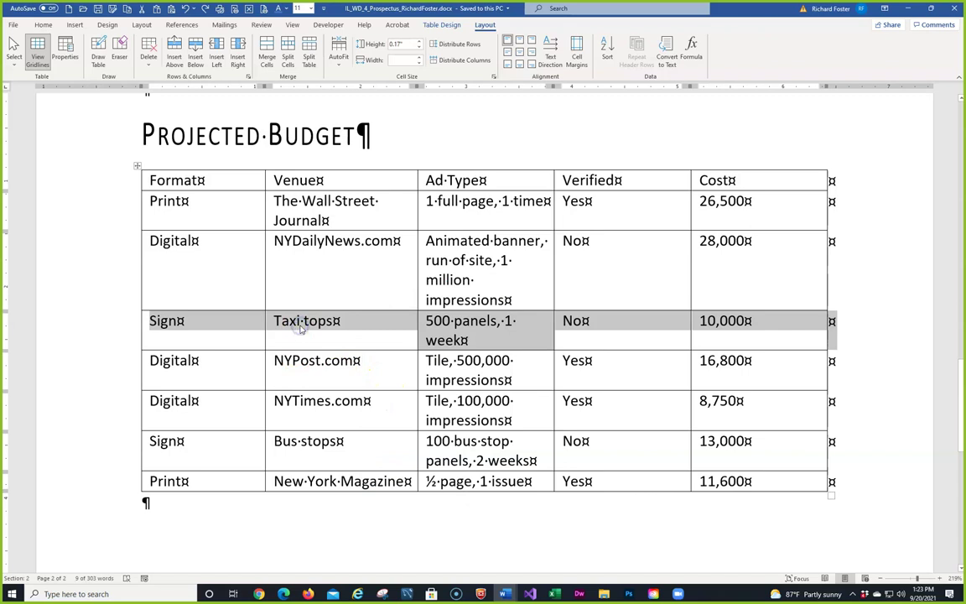
Step: Delete the entire Sign / Taxi tops row with Delete Cells
click(351, 339)
right_click(355, 322)
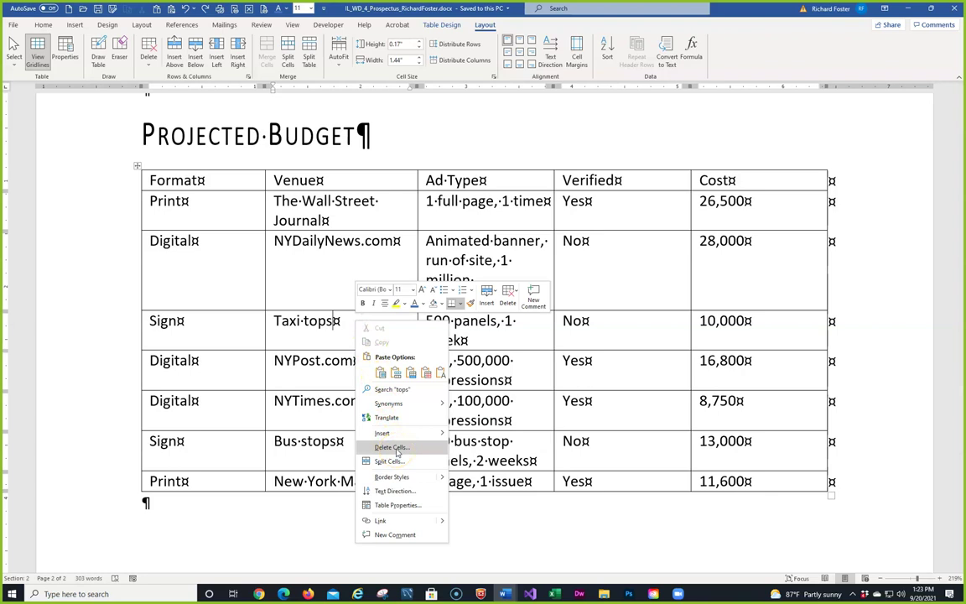
click(397, 449)
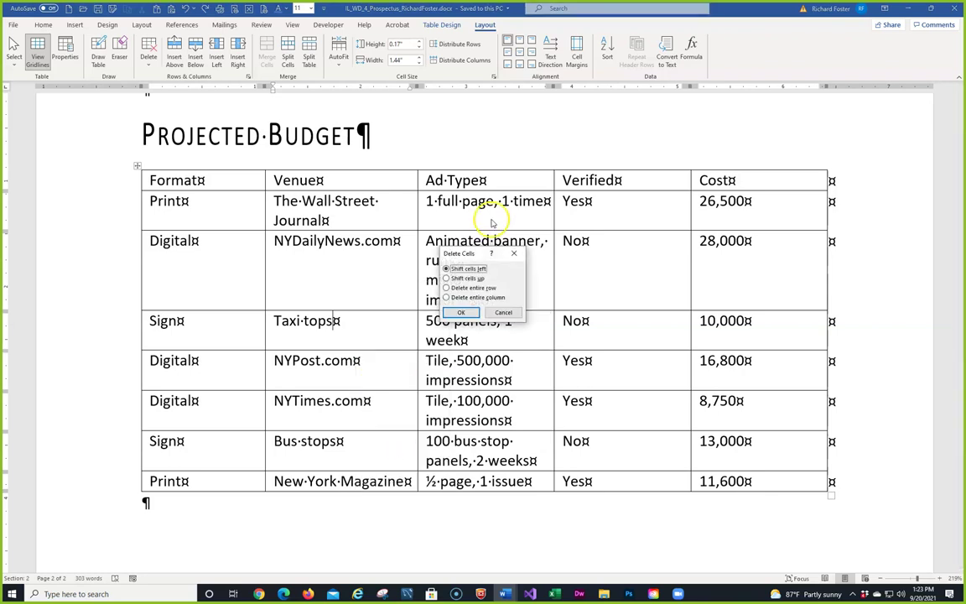
click(466, 288)
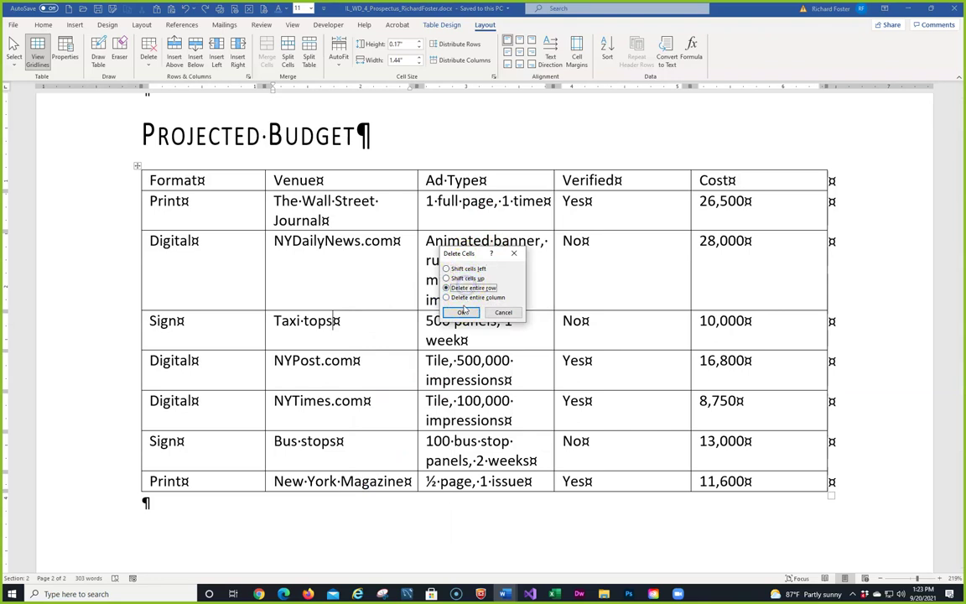
click(461, 312)
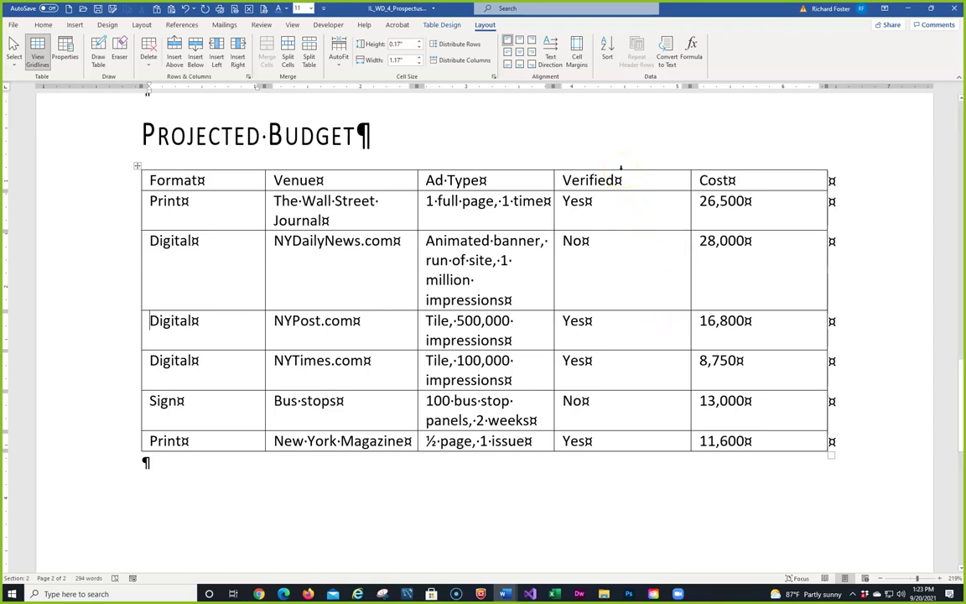
Step: Select the Verified column and delete it, leaving Format, Venue, Ad Type and Cost
click(621, 168)
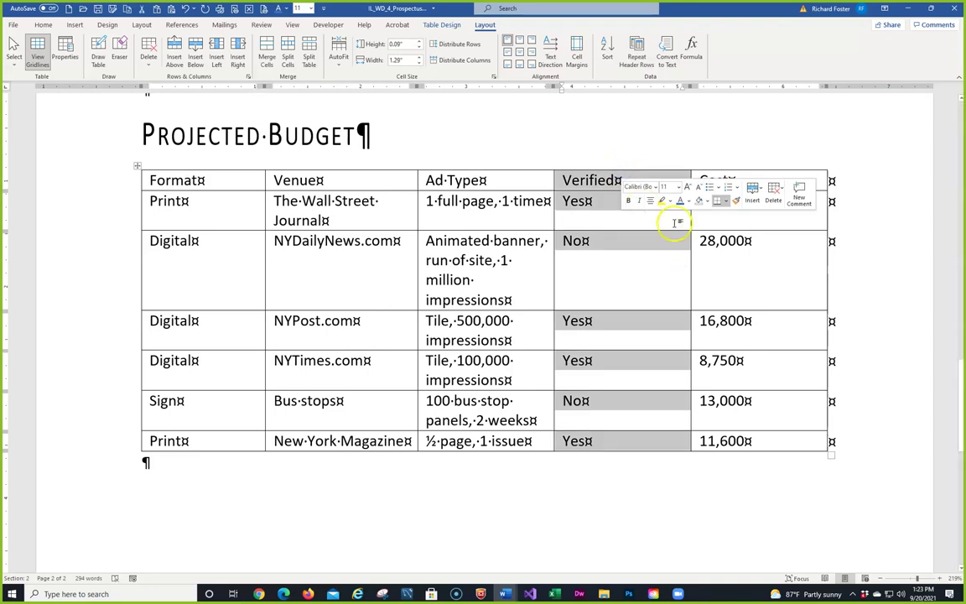
click(627, 167)
click(776, 188)
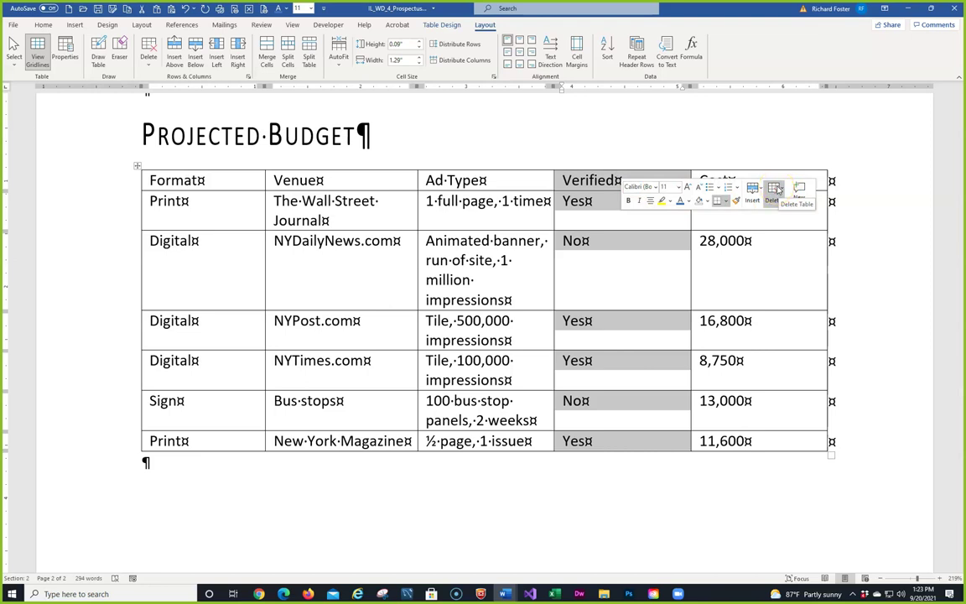
click(156, 10)
click(134, 10)
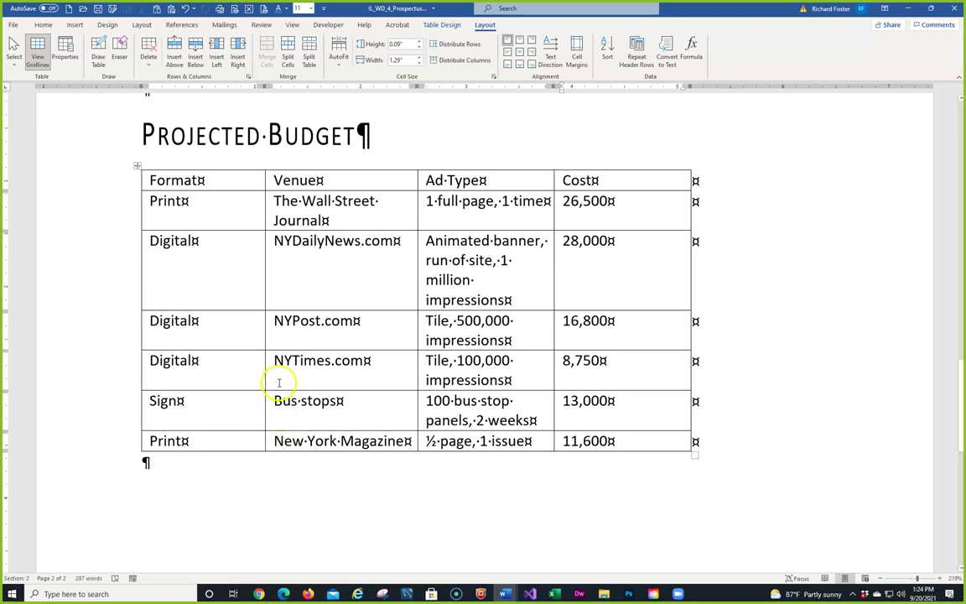
mouse_move(140, 349)
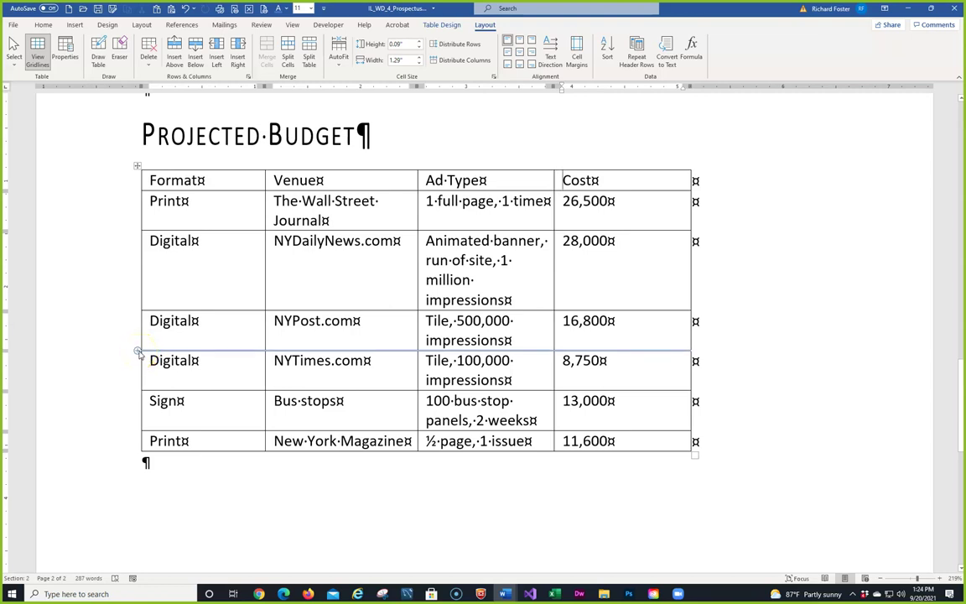
Step: Insert a row below NYPost.com reading sign, Subway cars, 1000 panels, 2 weeks, 18,000, then save
click(140, 349)
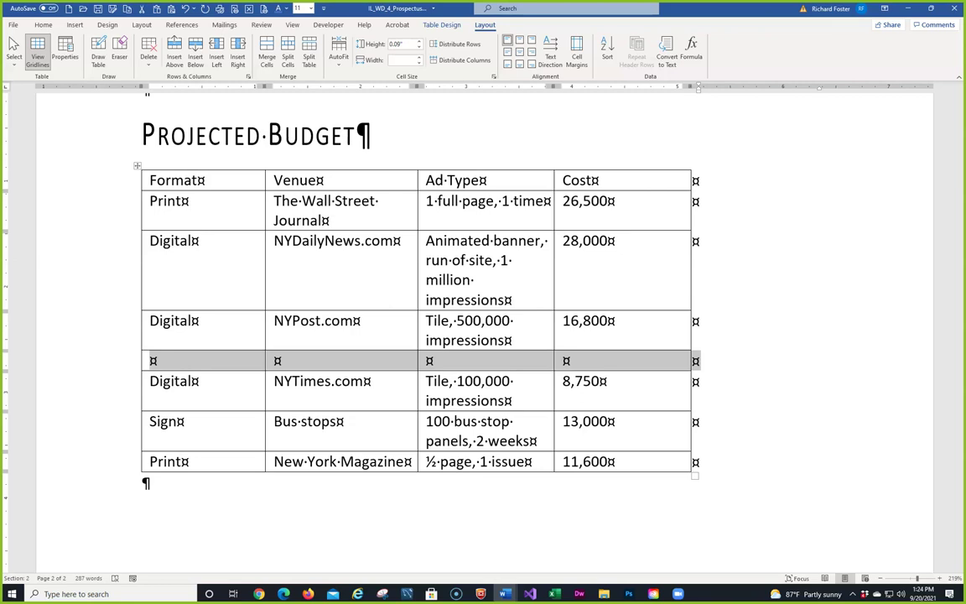
click(211, 363)
text(sign)
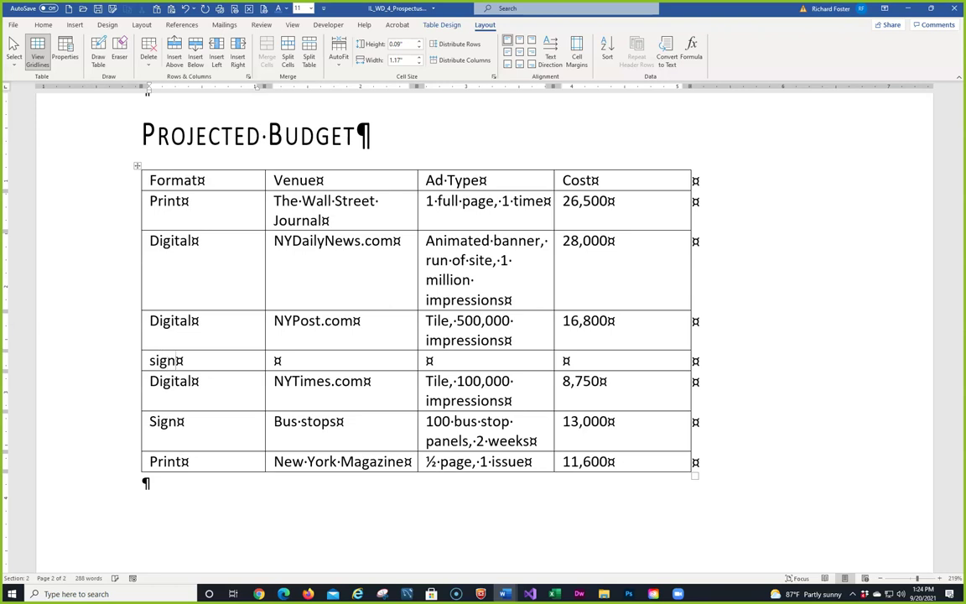
key(Tab)
text(Subway cars)
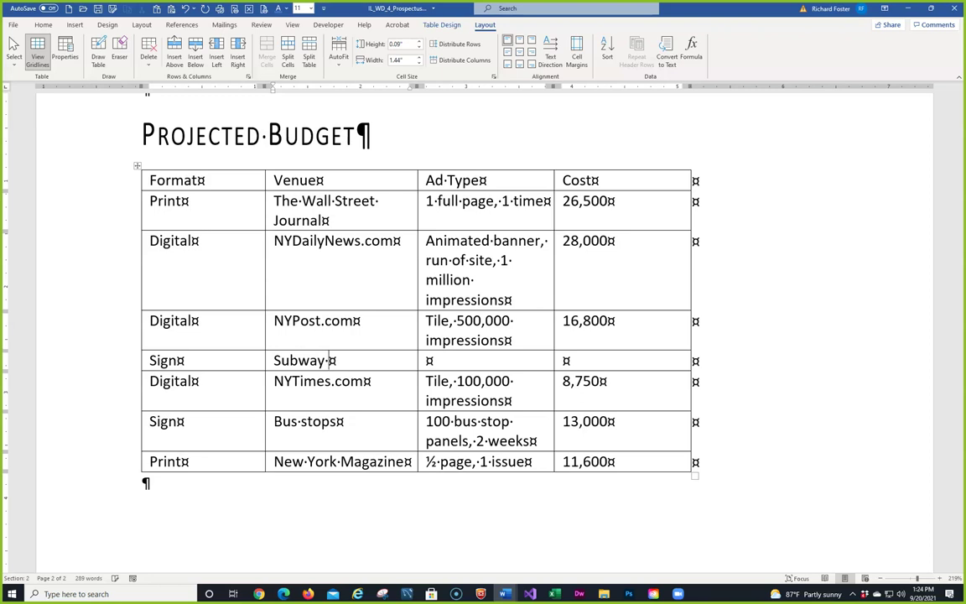
key(Tab)
text(1000)
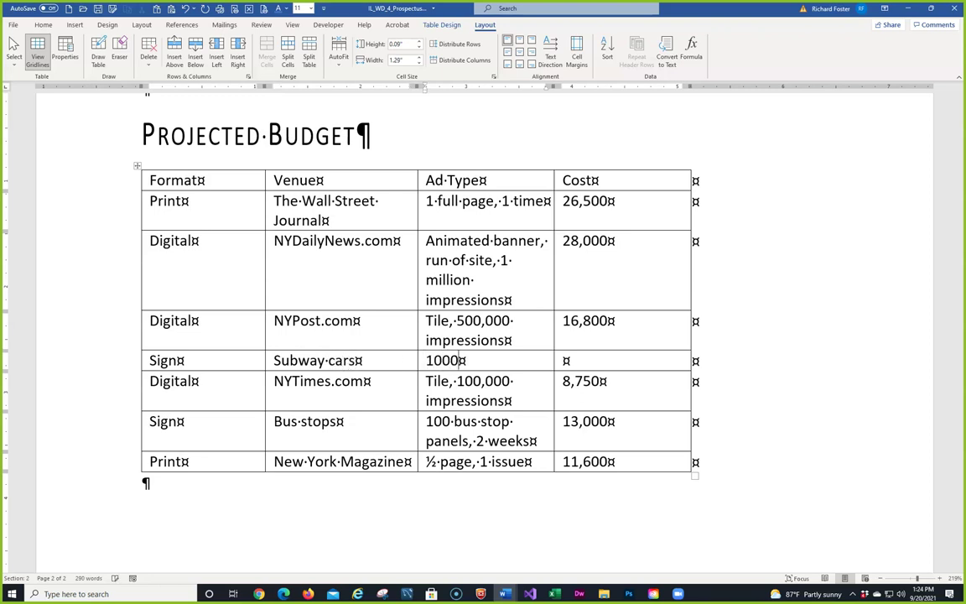
text( panels, )
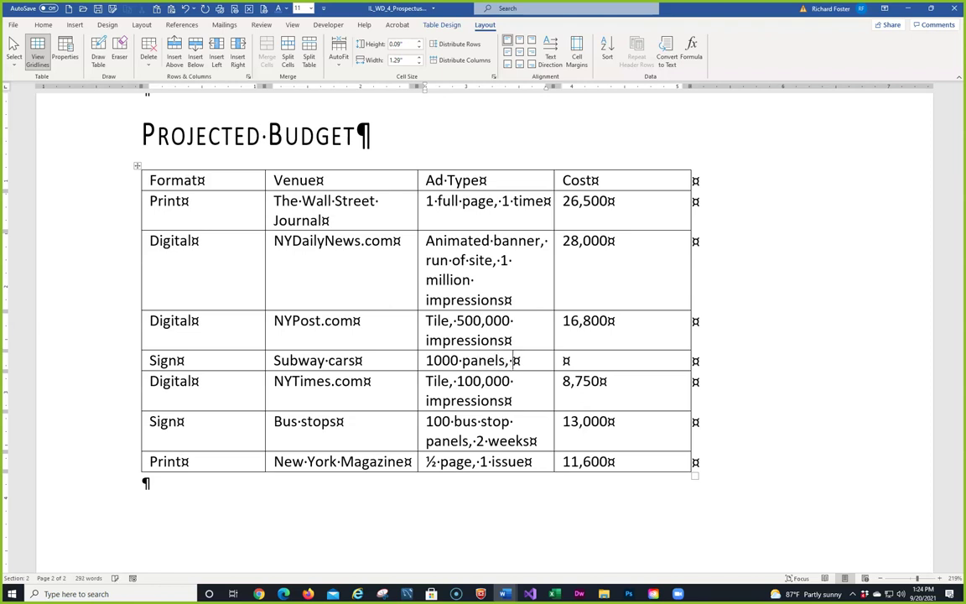
text(2 weeks)
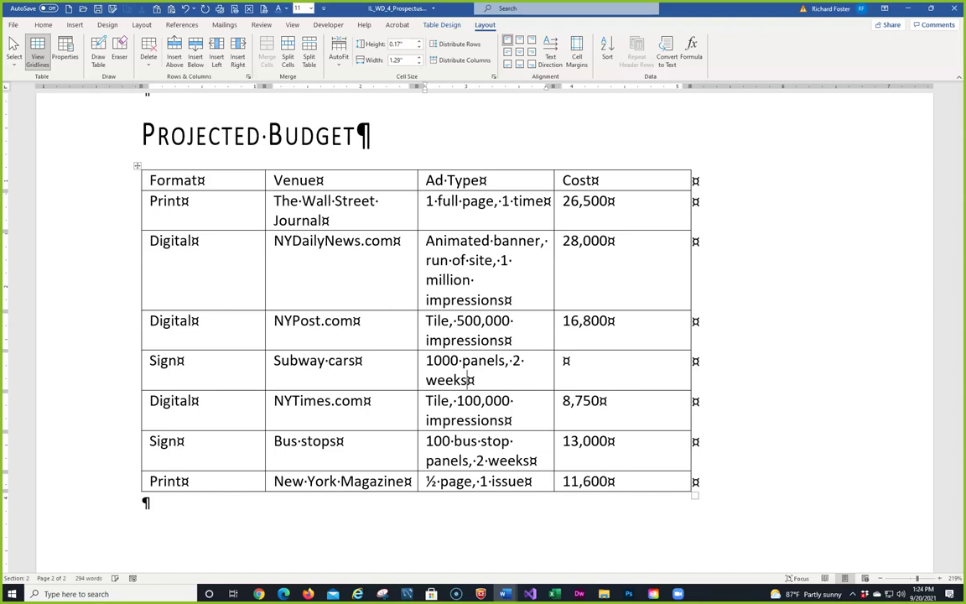
key(Tab)
text(18,000)
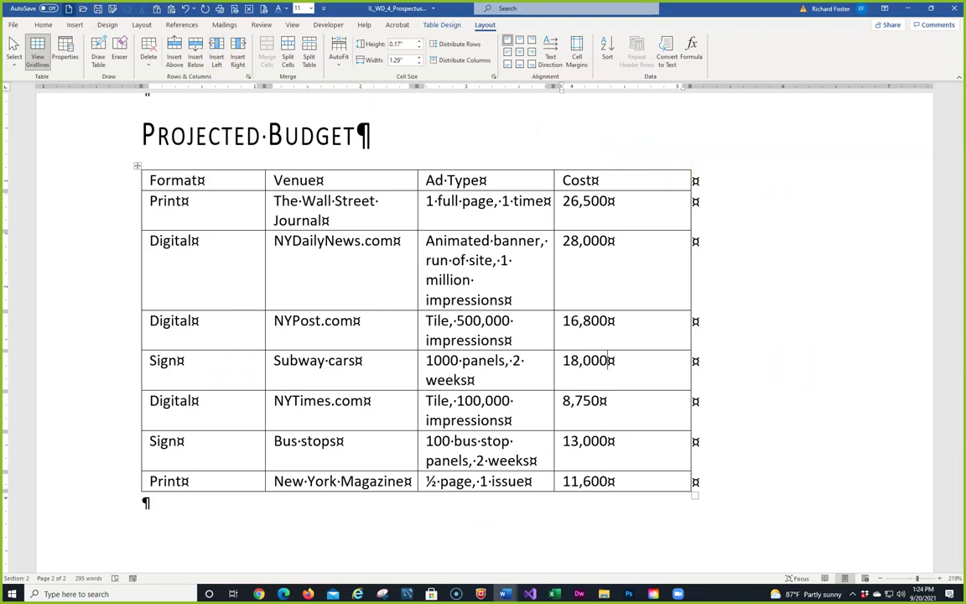
click(98, 10)
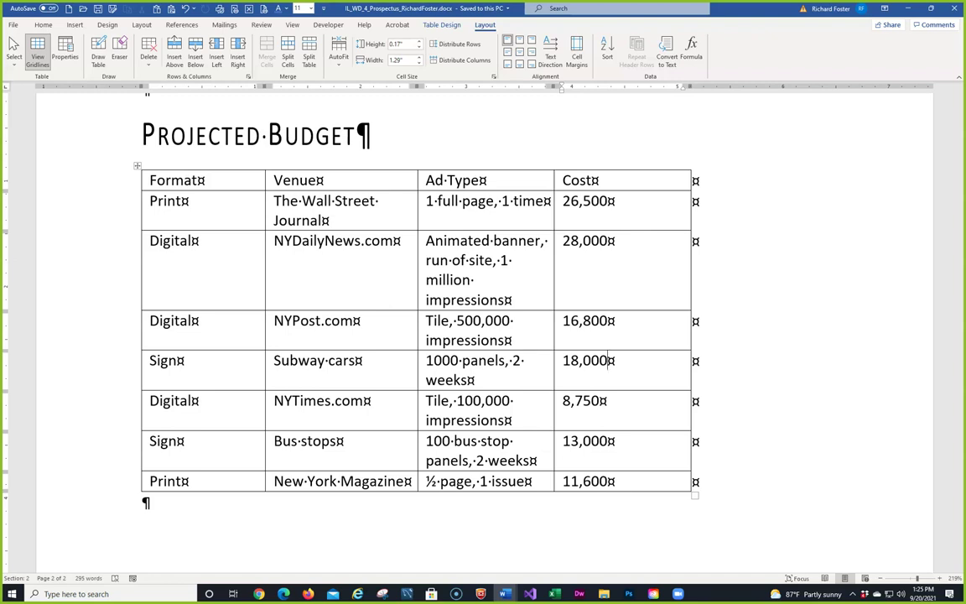
Step: Drag the column border to narrow the Format column and widen Venue
key(alt+Tab)
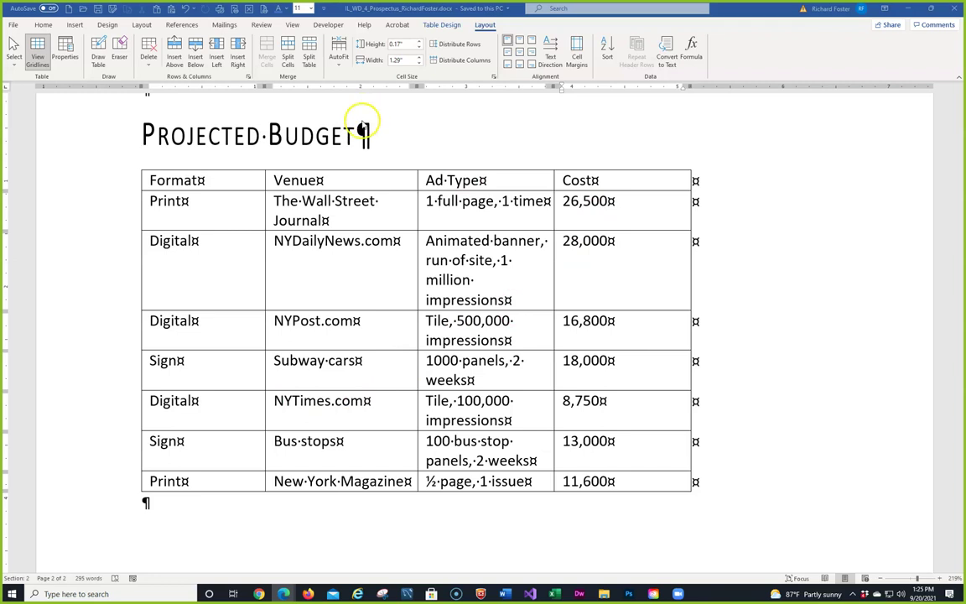
click(265, 181)
drag(265, 181, 207, 183)
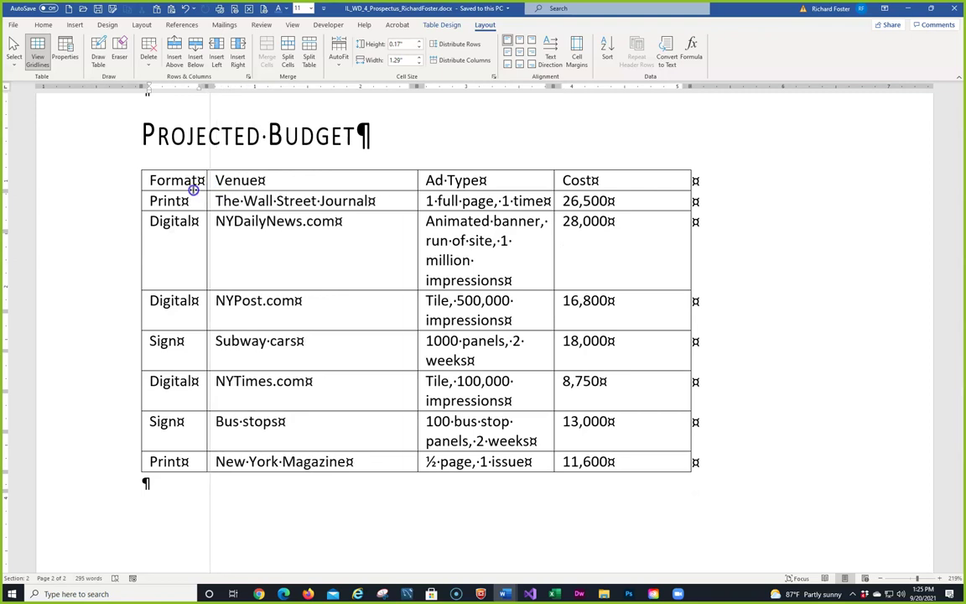
drag(201, 190, 212, 189)
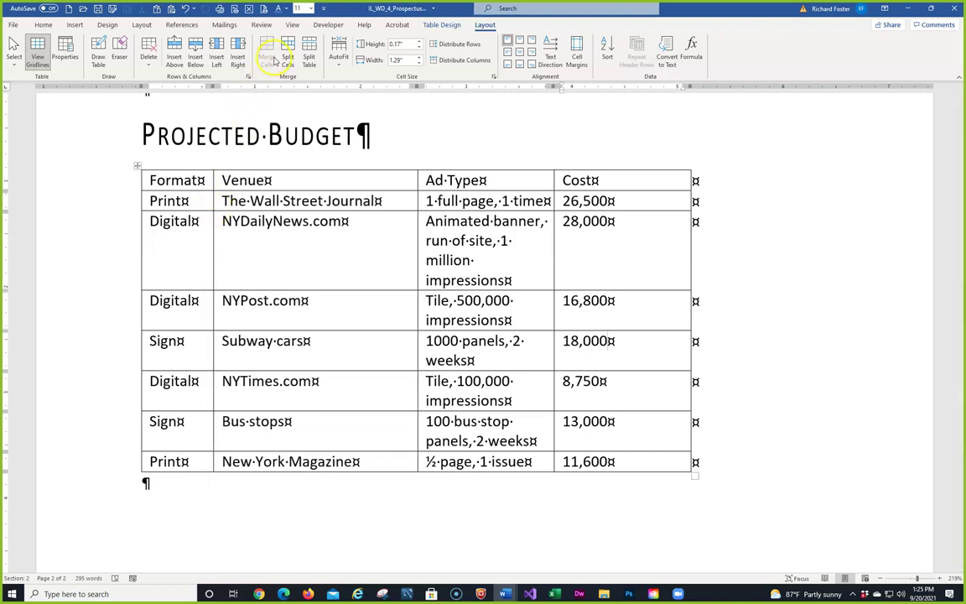
Step: Set the Format column width to 0.6", narrow Venue, and AutoFit the Ad Type column
click(205, 178)
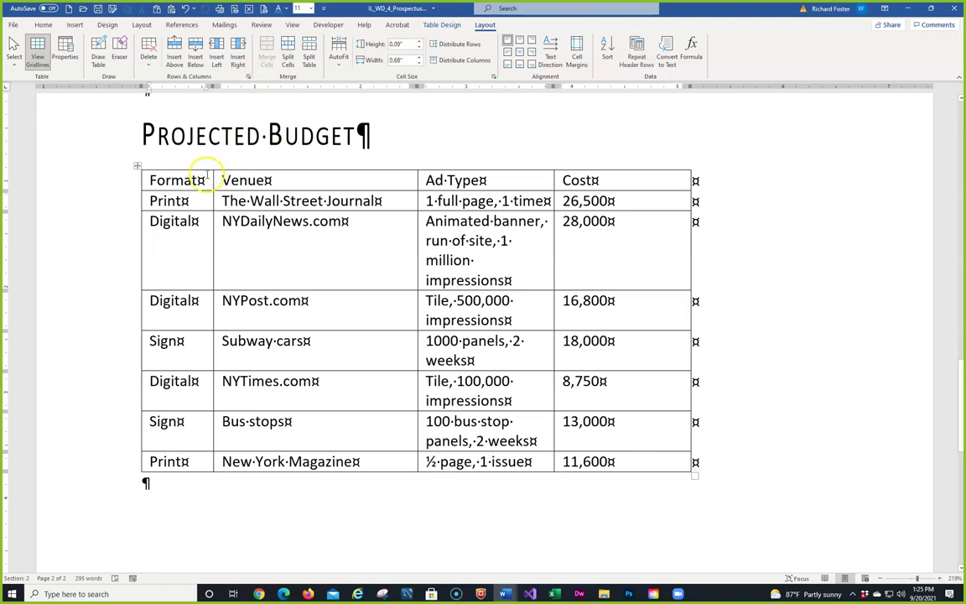
click(377, 65)
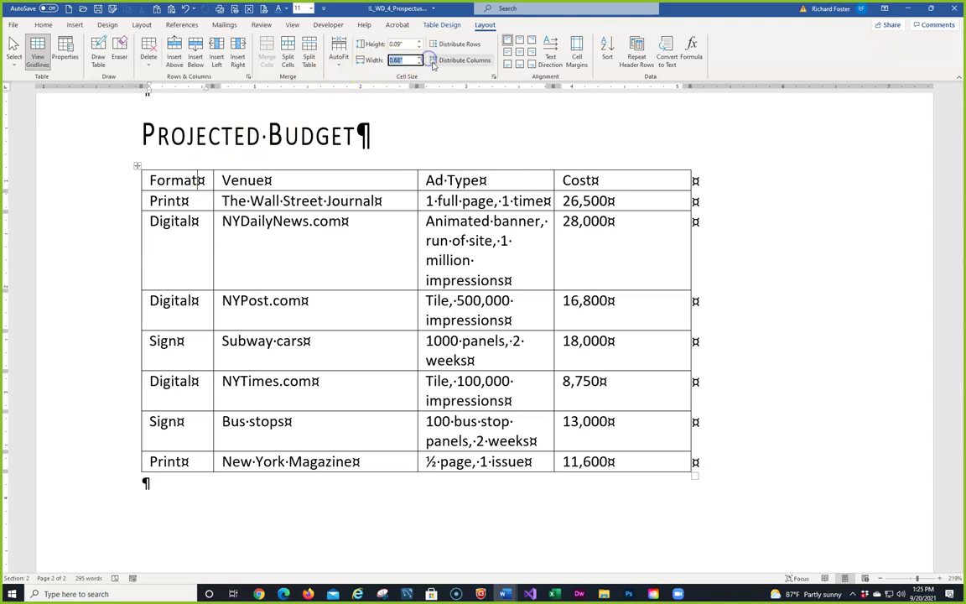
text(16)
key(Return)
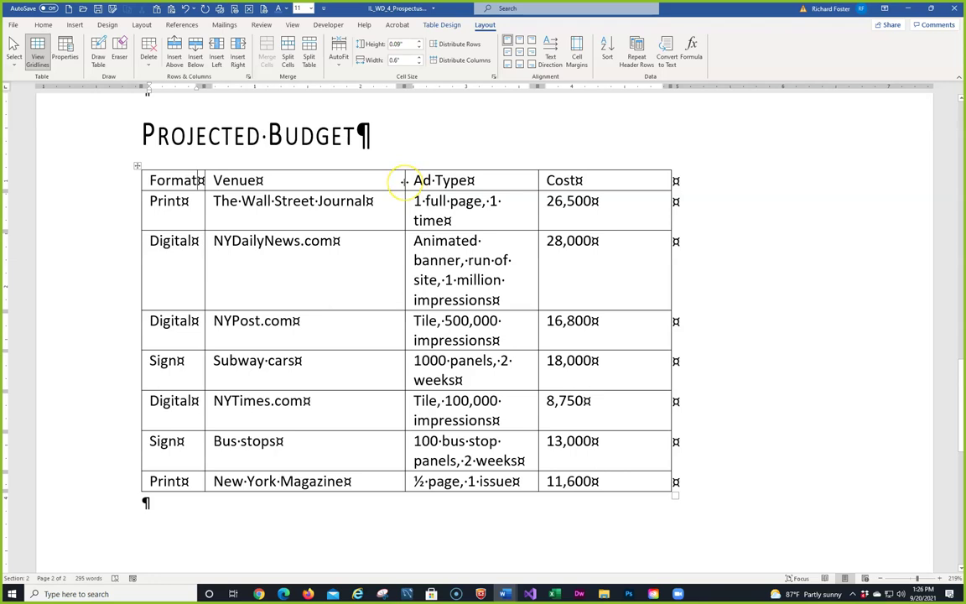
drag(404, 180, 380, 180)
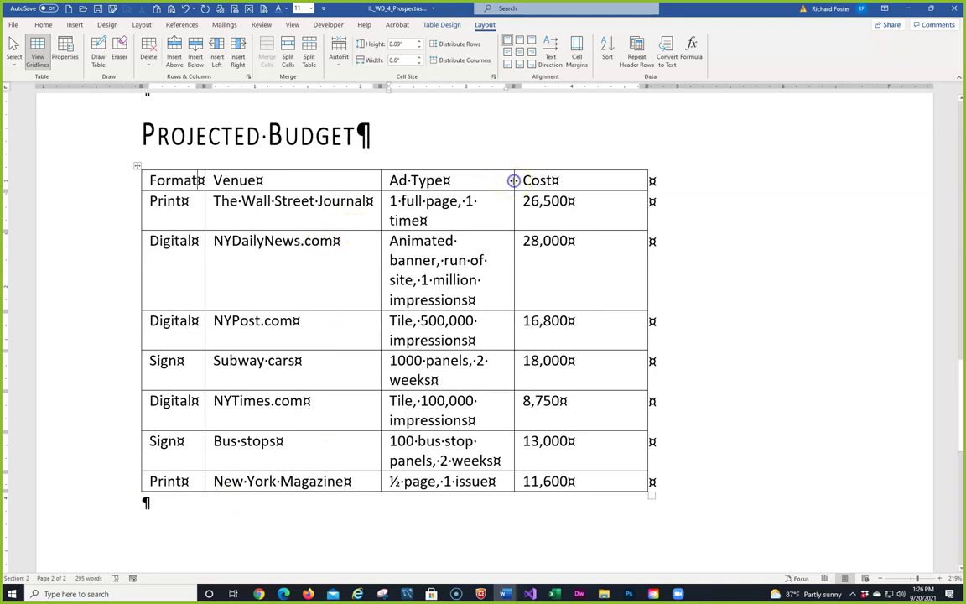
double_click(513, 181)
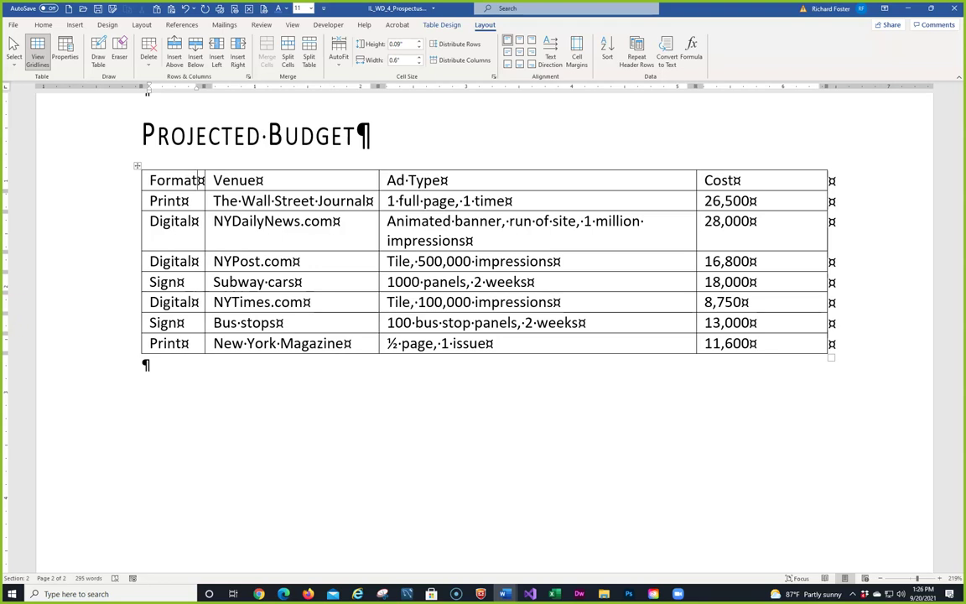
Step: Select the whole budget table and distribute its rows evenly at 0.37" height
click(138, 166)
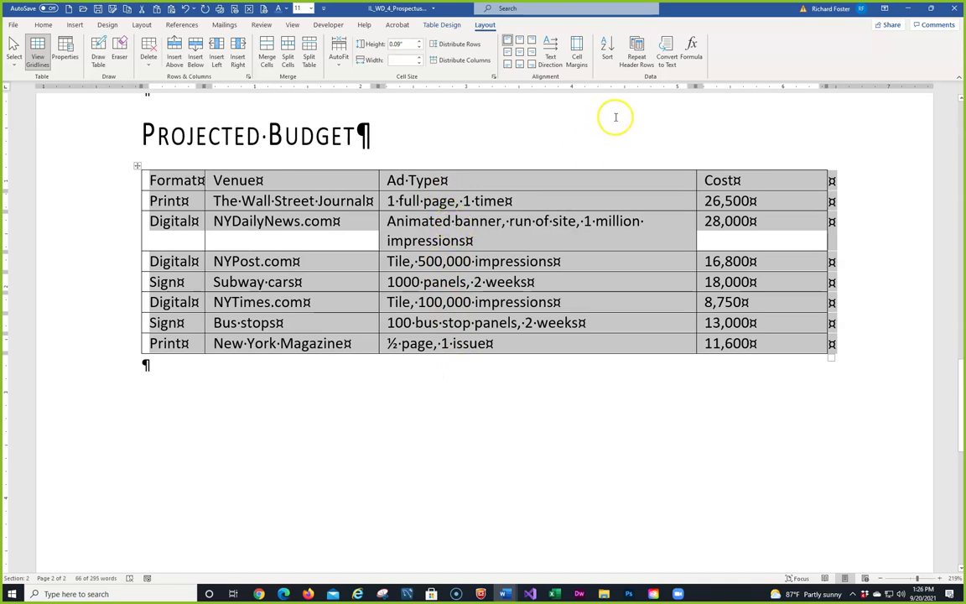
click(434, 47)
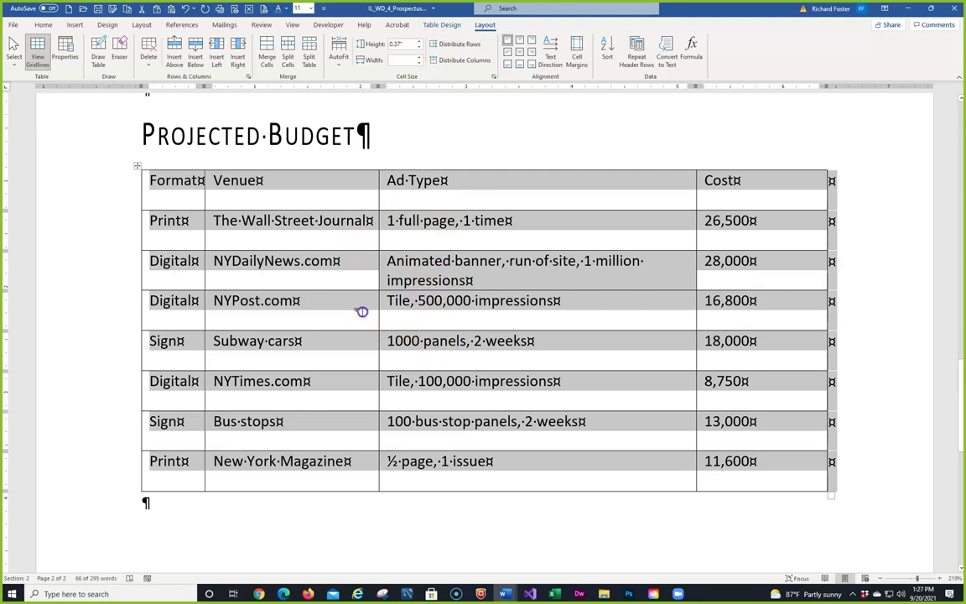
click(361, 311)
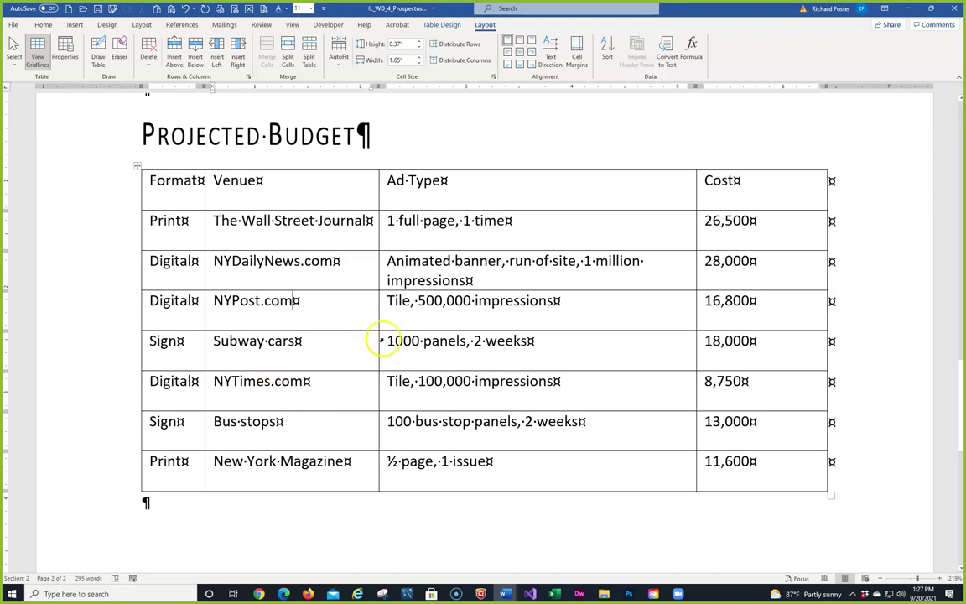
Step: Set the Ad Type column's cell width to 3.5 inches
click(476, 184)
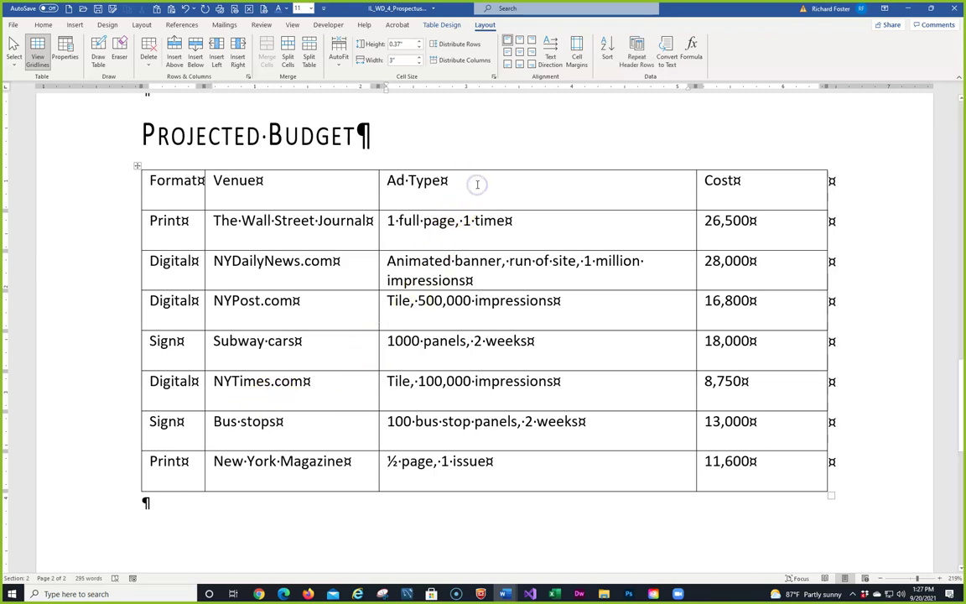
click(403, 59)
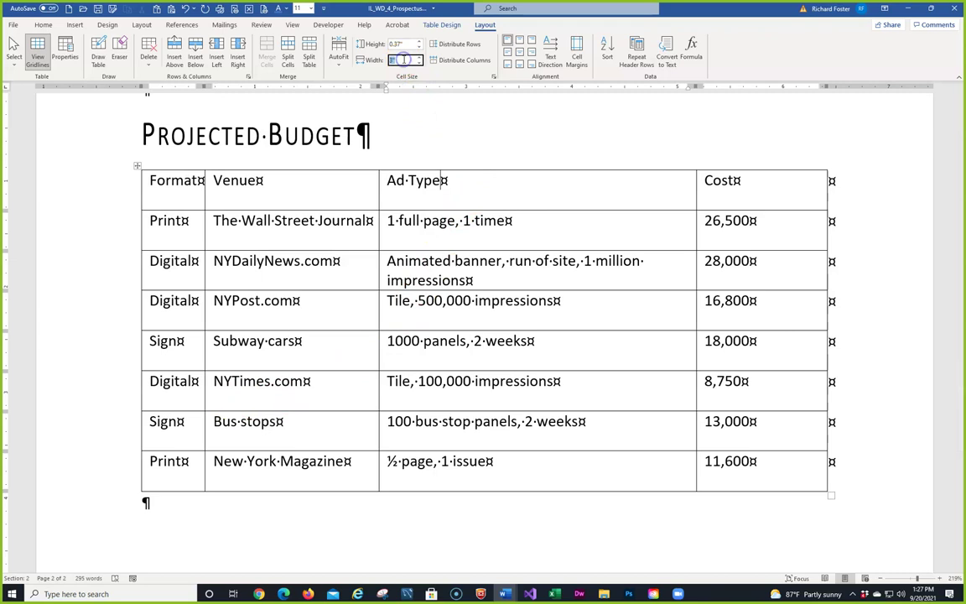
text(3.5)
key(Return)
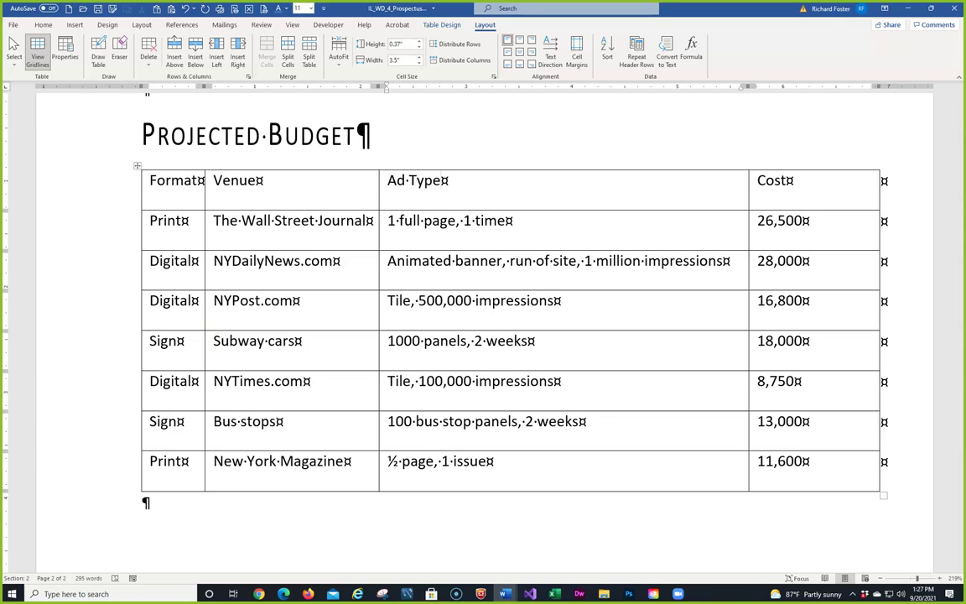
Step: Select the whole budget table and apply Align Center Left to all its cells
click(138, 165)
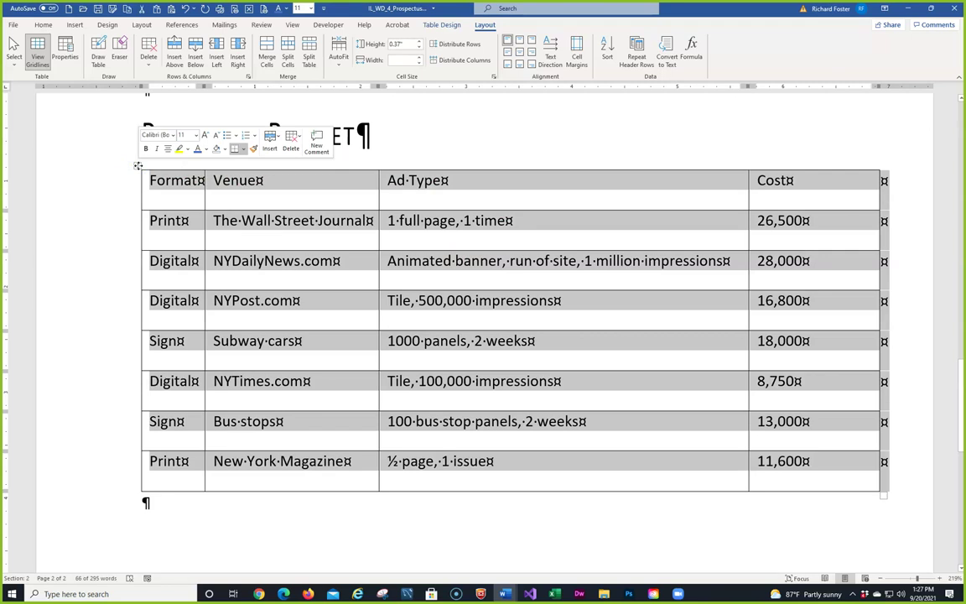
click(137, 166)
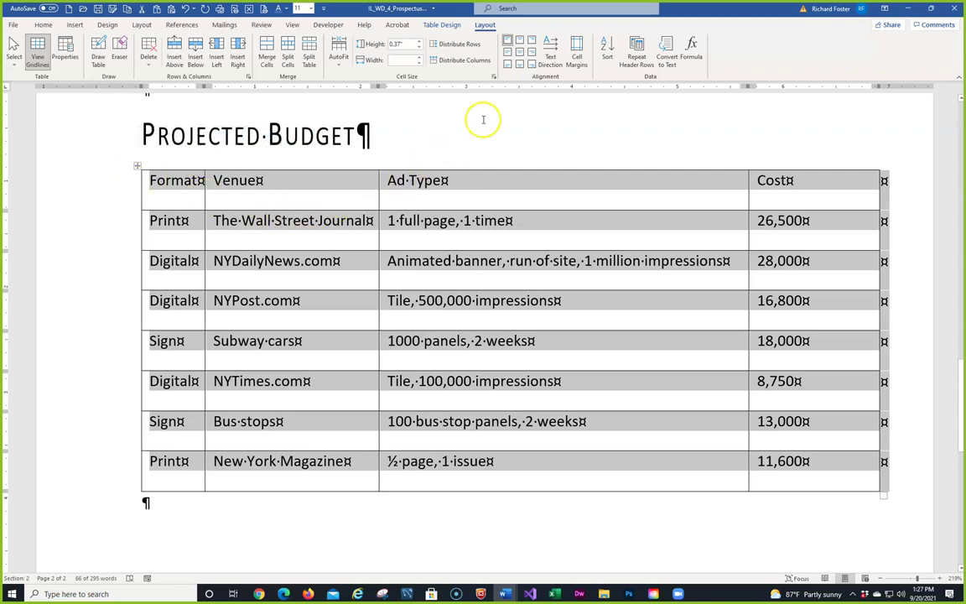
click(508, 49)
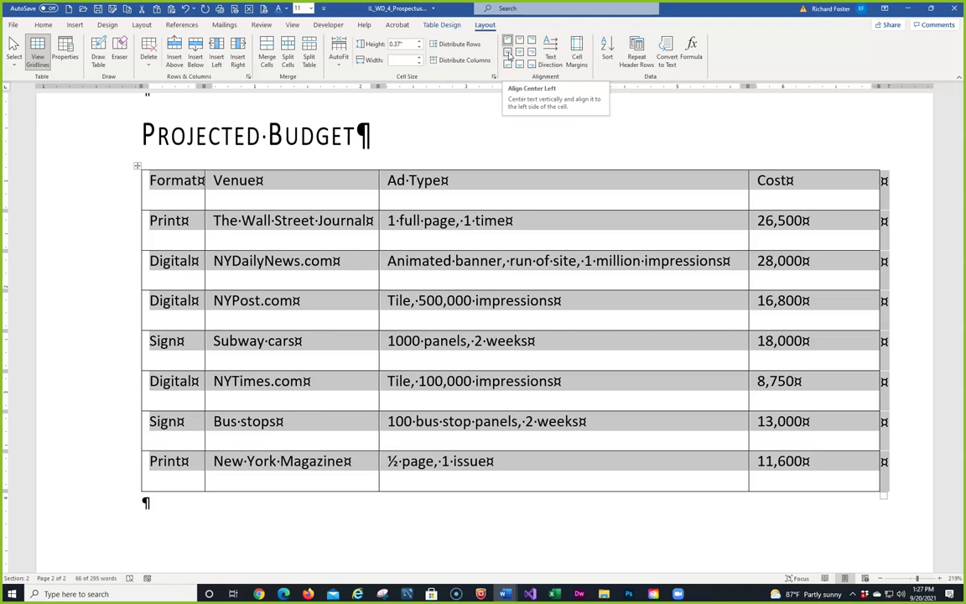
click(508, 55)
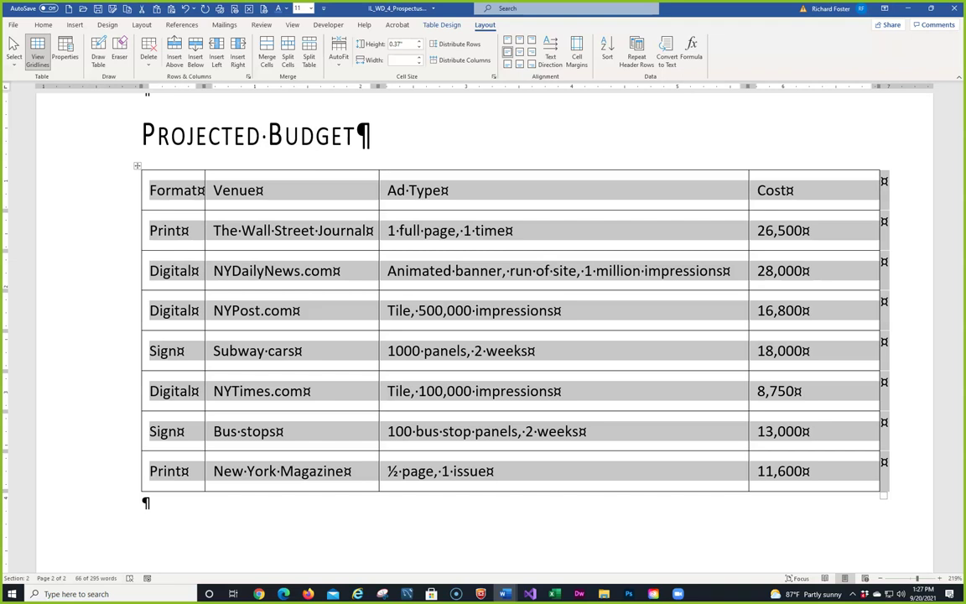
key(Down)
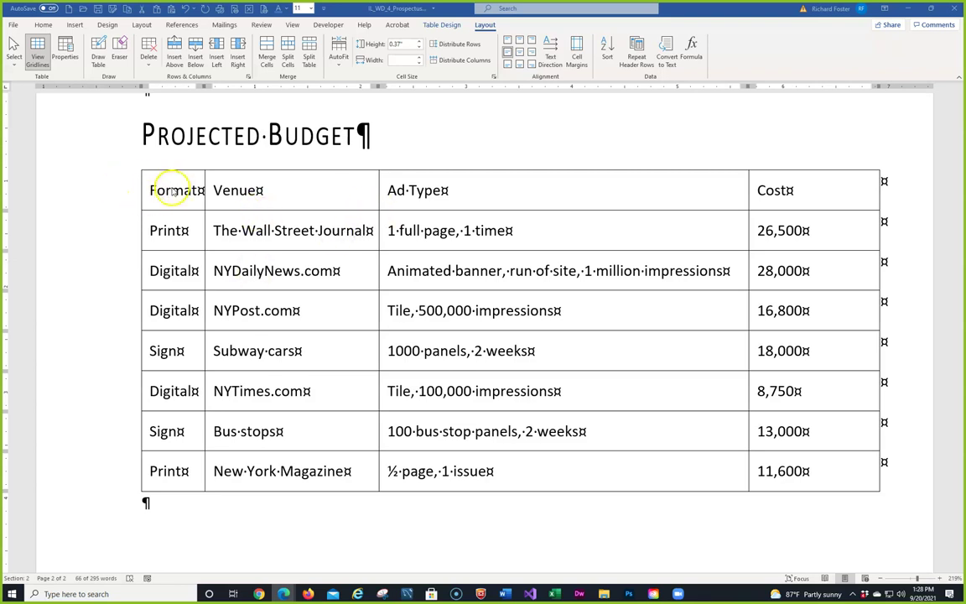
Step: Try sorting by Format with a Column 2 secondary sort, then cancel without reordering
click(313, 229)
key(alt+KP_5)
click(313, 230)
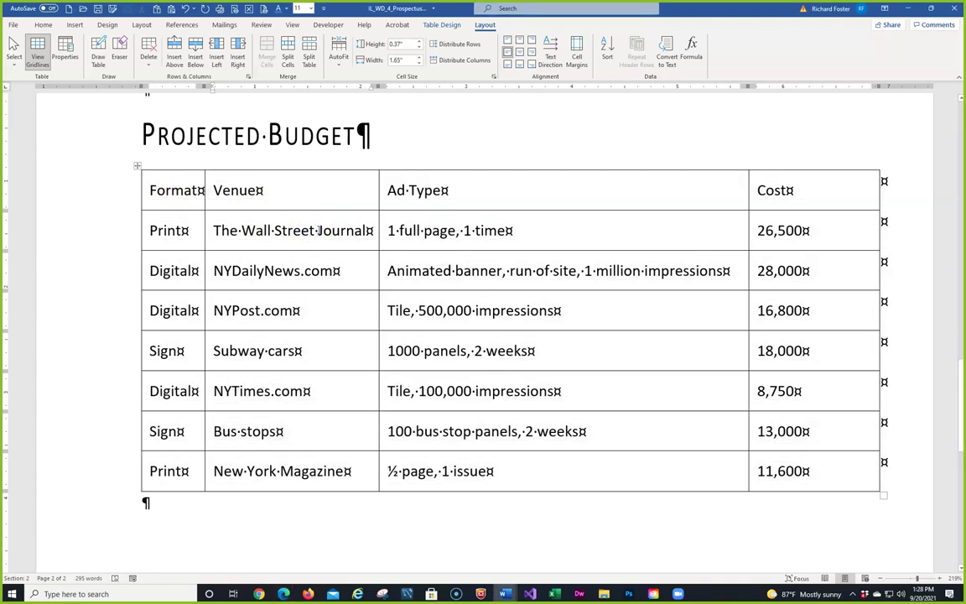
click(608, 48)
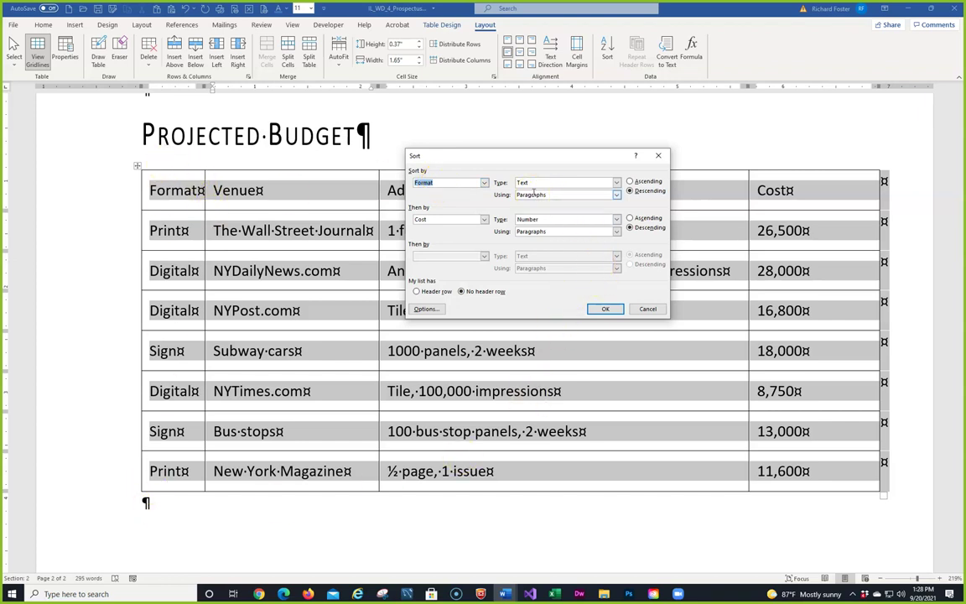
click(485, 220)
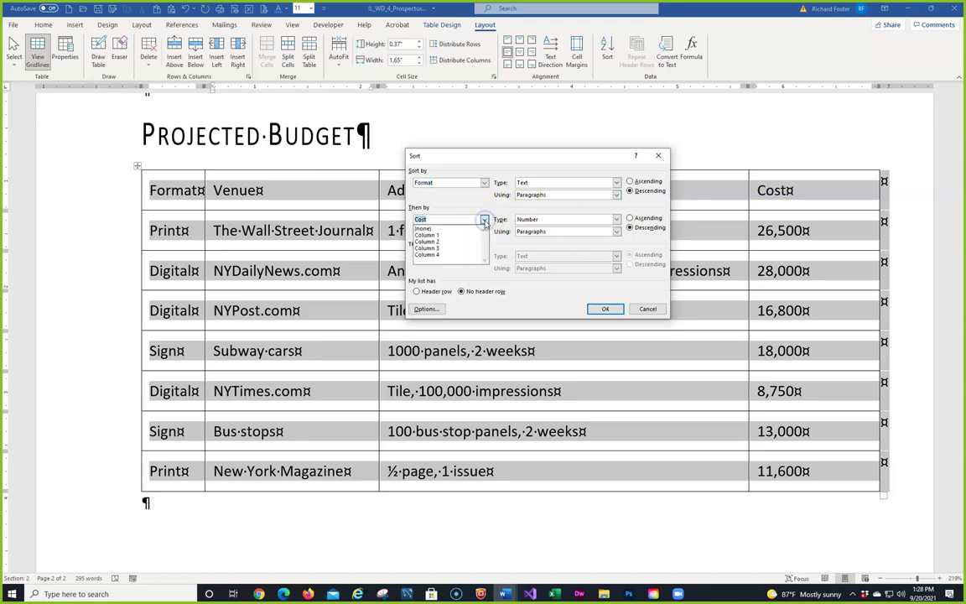
click(443, 227)
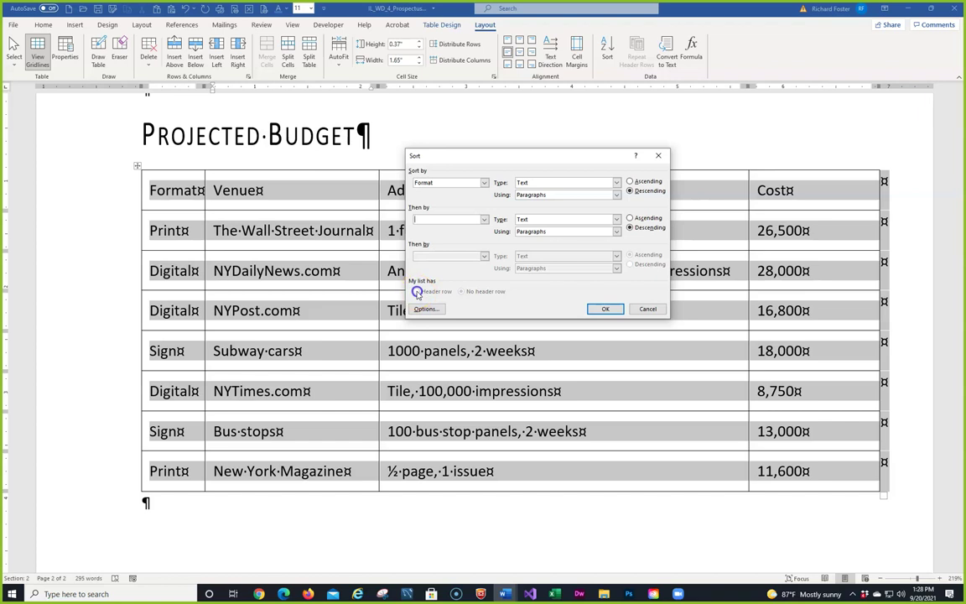
click(456, 183)
click(484, 183)
click(484, 183)
click(485, 218)
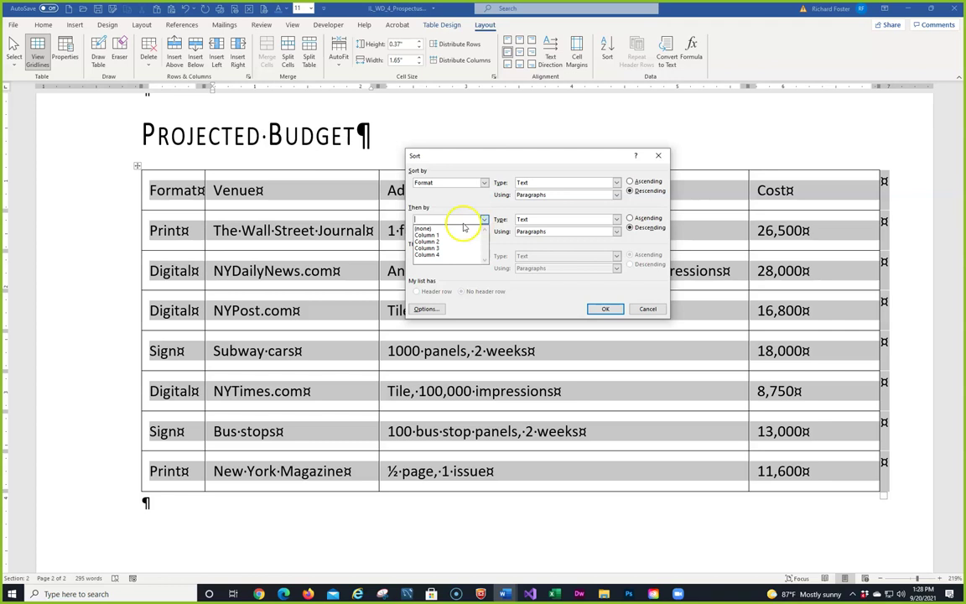
click(429, 241)
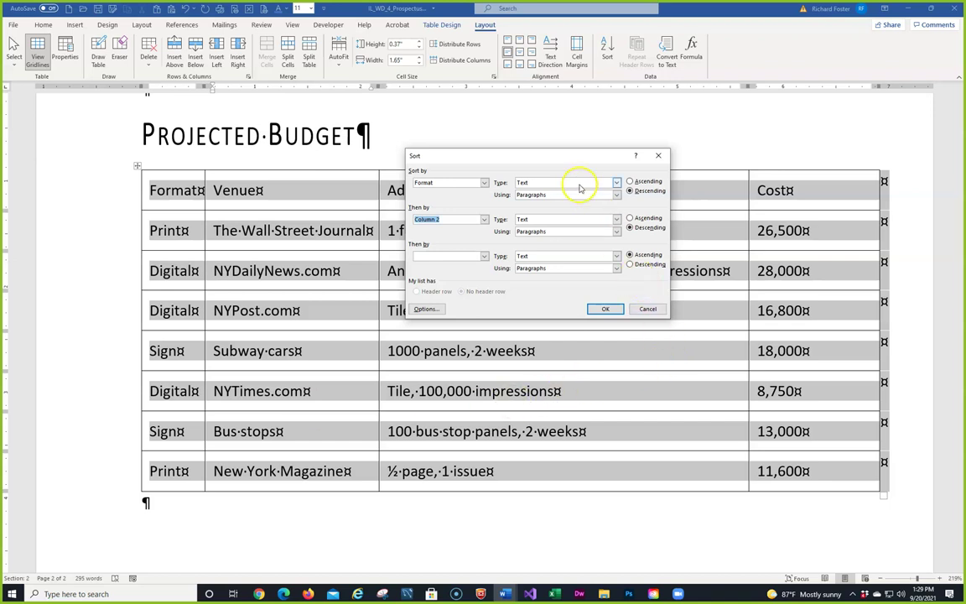
click(636, 309)
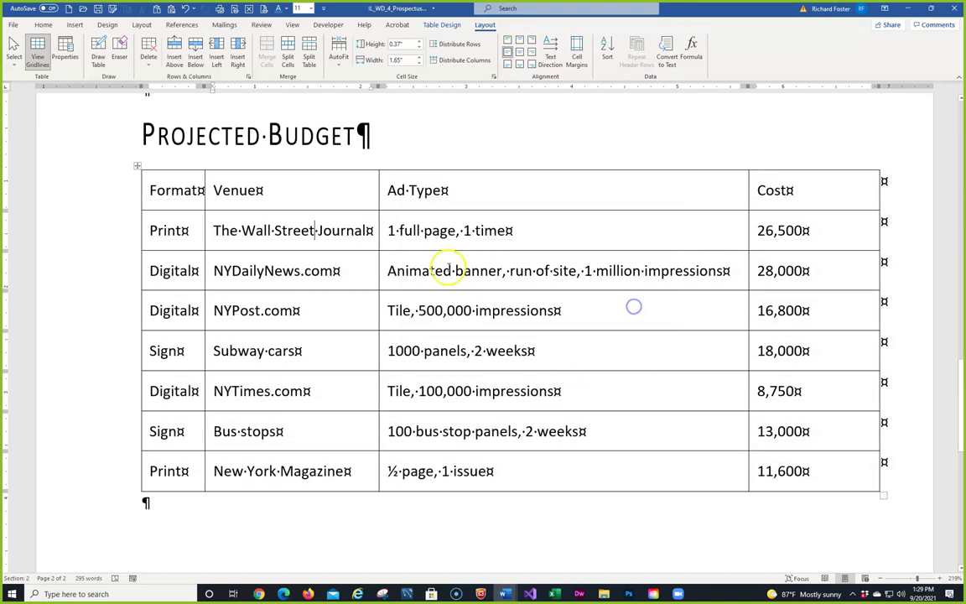
Step: Sort the table by Format in descending order with the first row as header
click(328, 185)
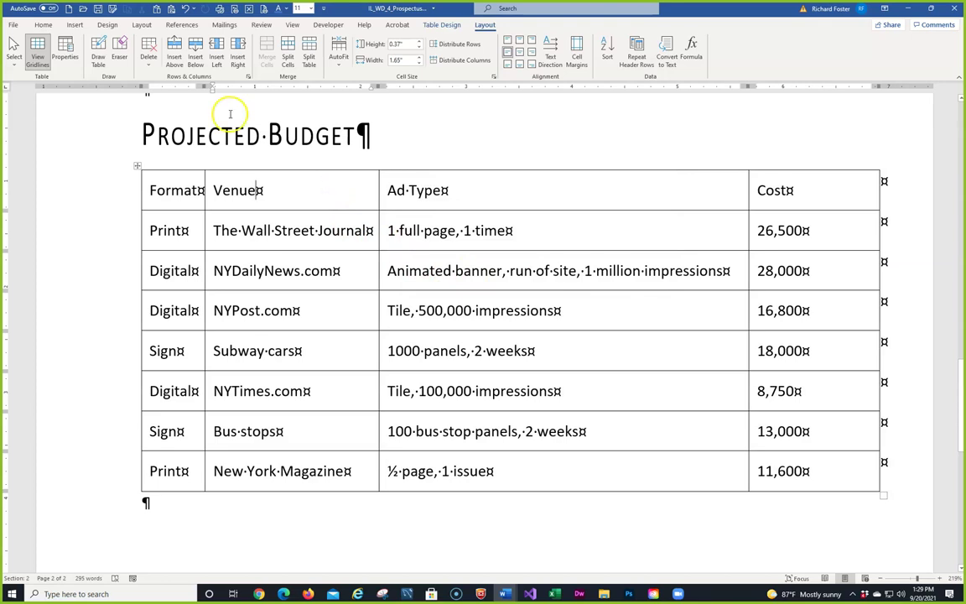
click(608, 50)
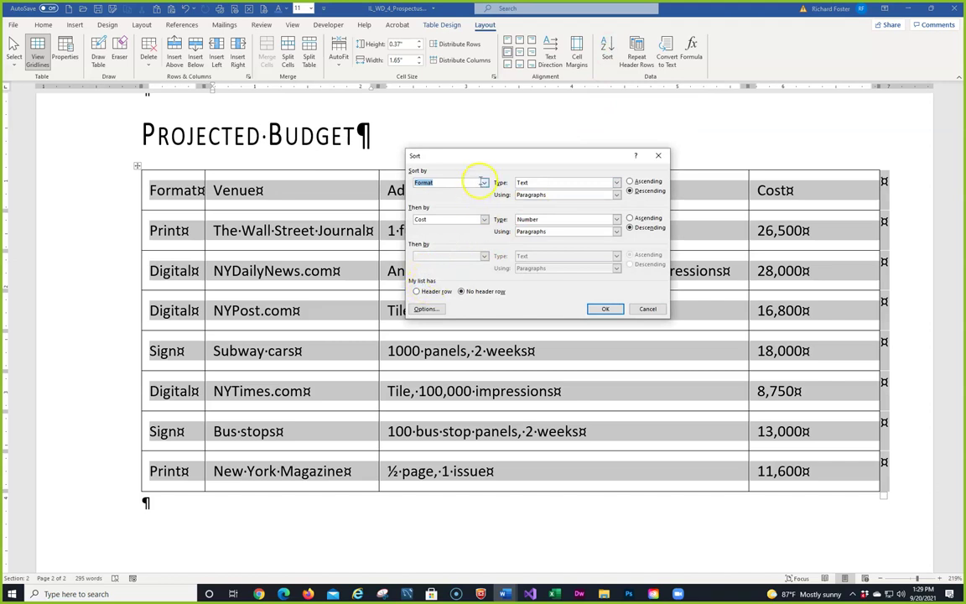
click(417, 292)
click(630, 190)
click(484, 184)
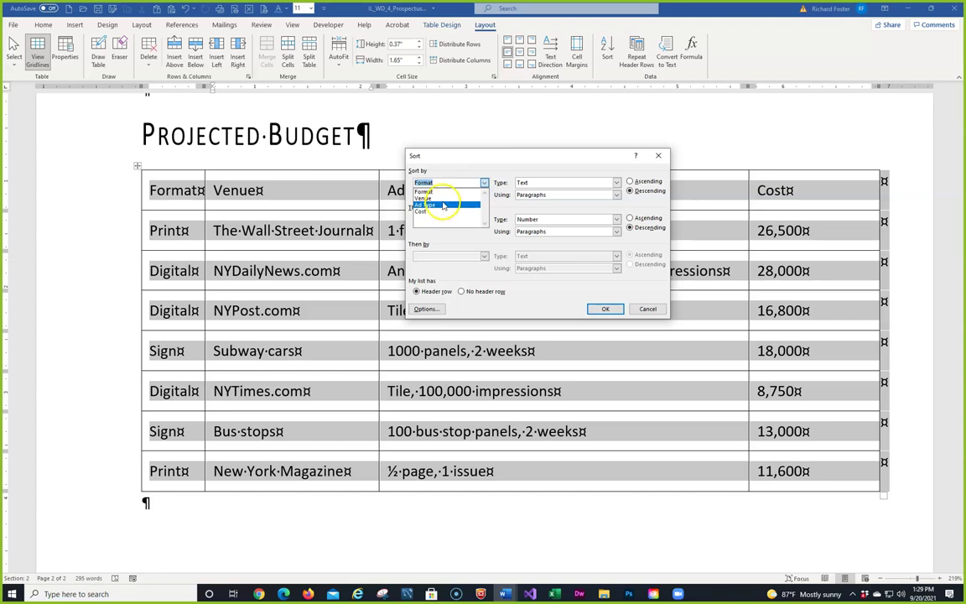
click(604, 309)
click(604, 308)
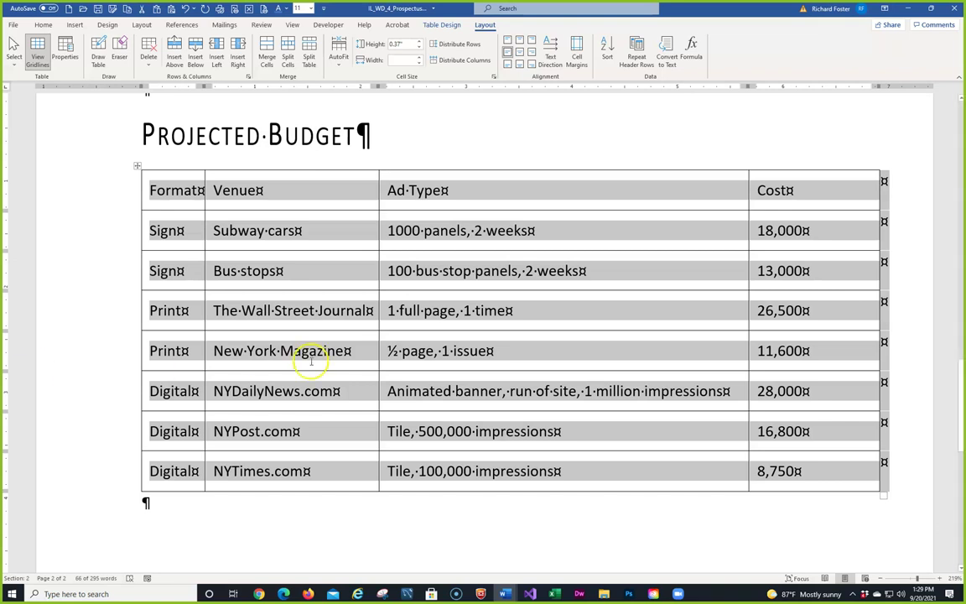
click(411, 156)
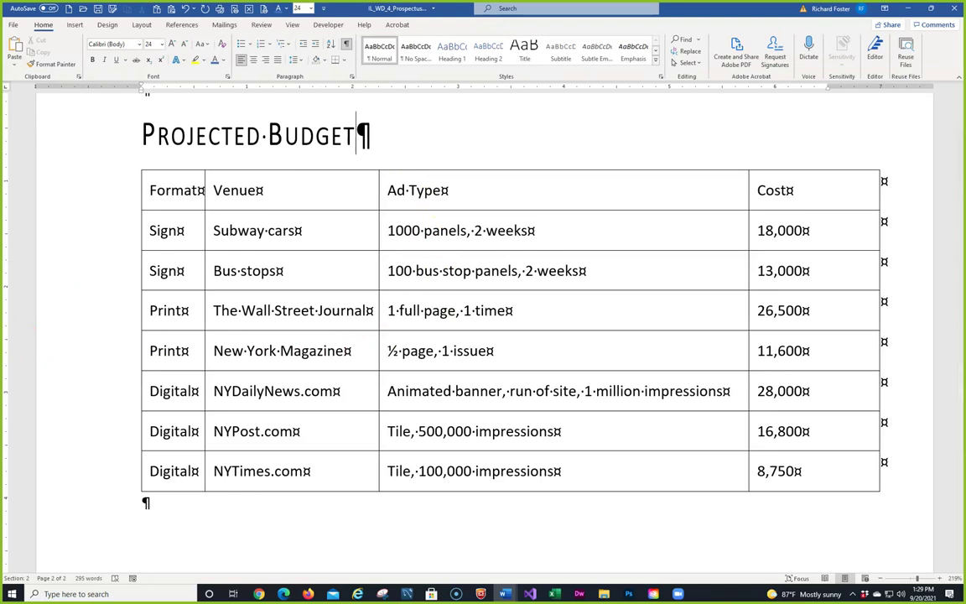
Step: Save the prospectus and scroll through the document to review the sorted table
click(96, 9)
scroll(177, 210, up, 1)
scroll(245, 246, up, 15)
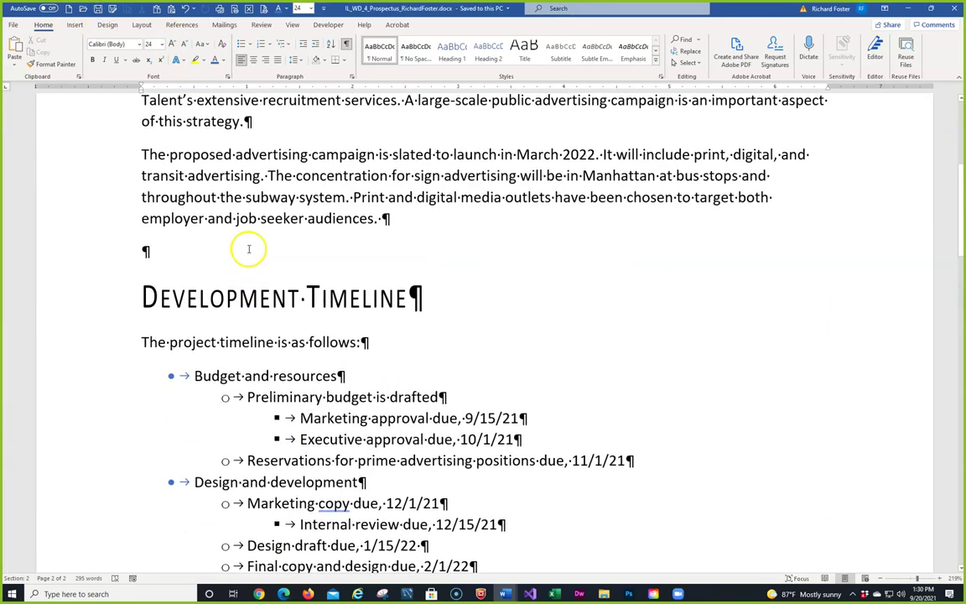
scroll(249, 249, up, 3)
scroll(250, 247, down, 15)
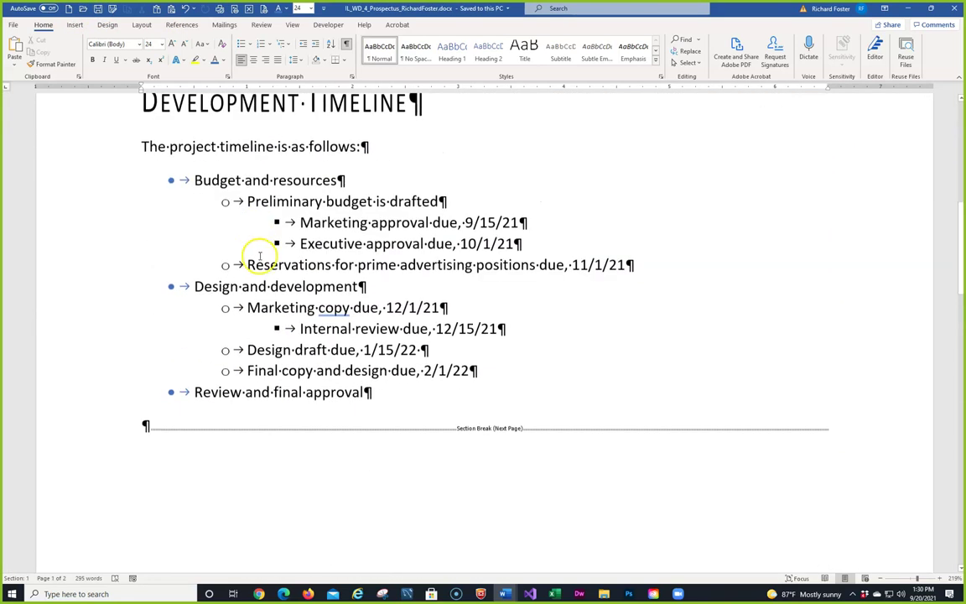
scroll(228, 165, down, 20)
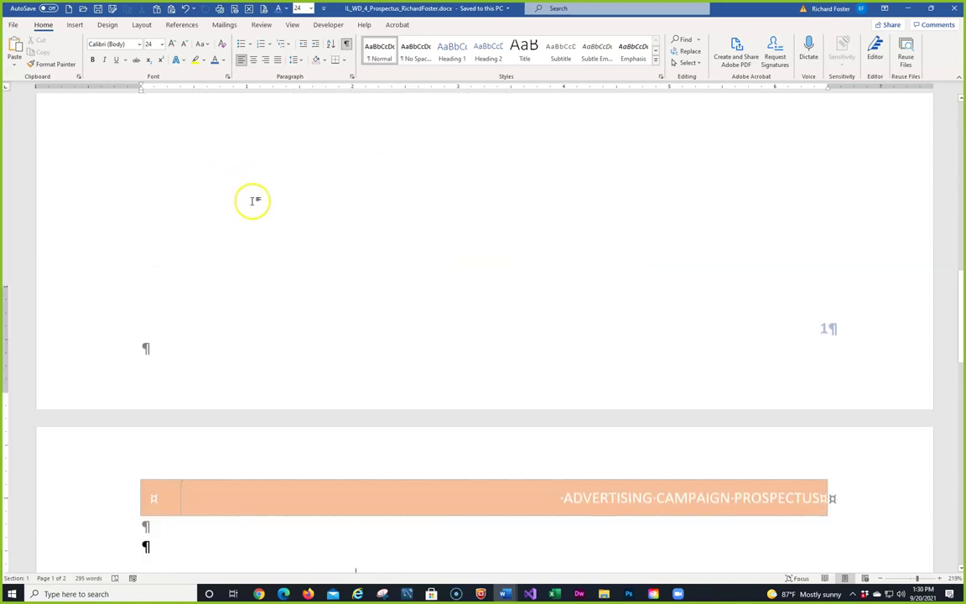
scroll(267, 212, down, 15)
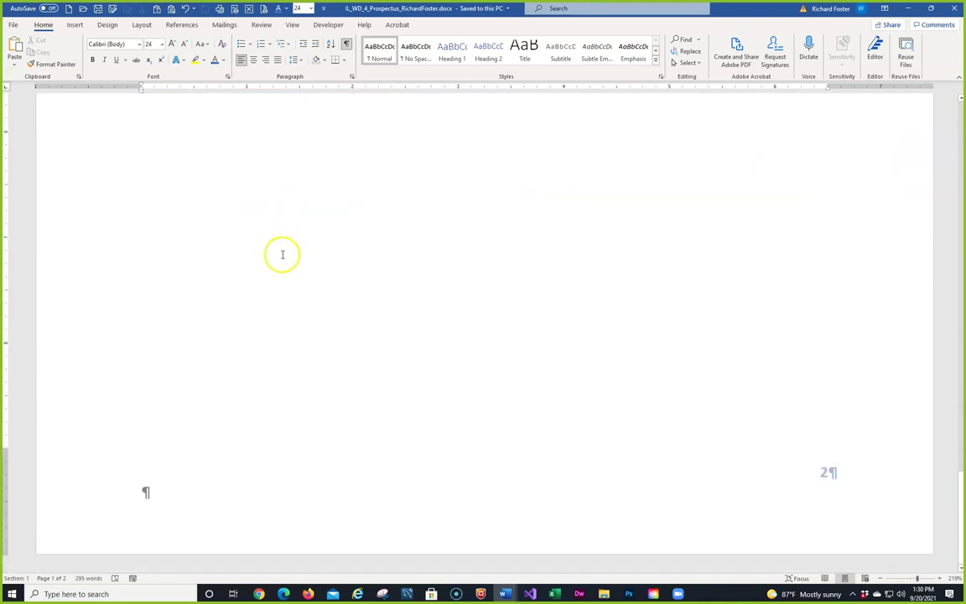
scroll(280, 254, up, 20)
scroll(283, 243, up, 20)
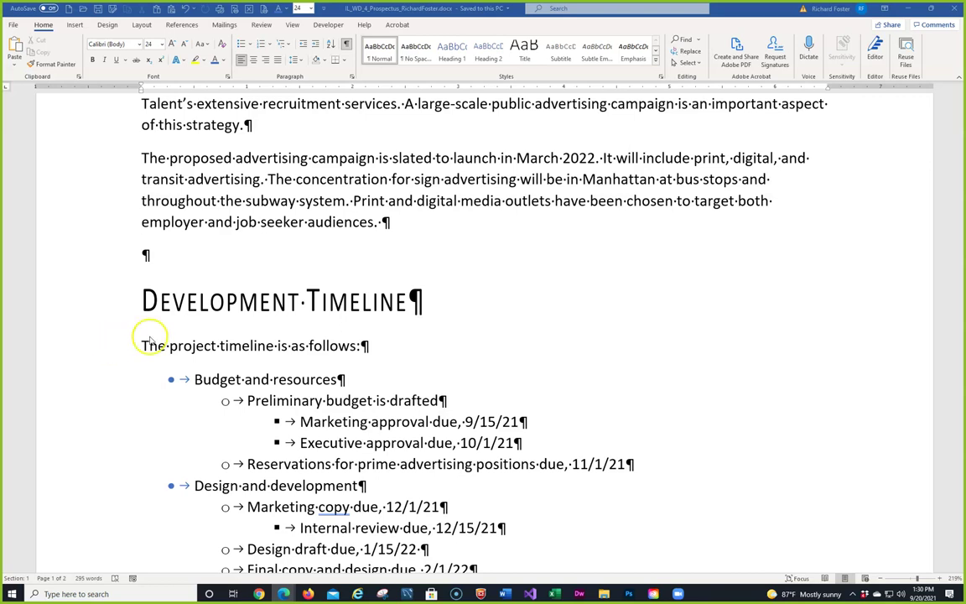
scroll(146, 339, down, 15)
scroll(235, 347, down, 5)
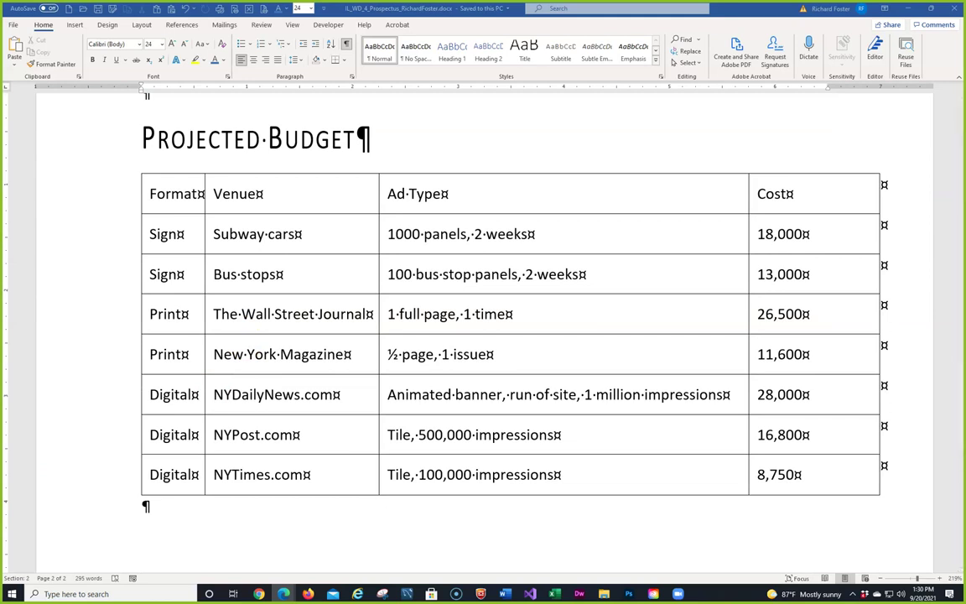
Step: Merge the two Sign cells and delete the duplicate Sign line
click(192, 232)
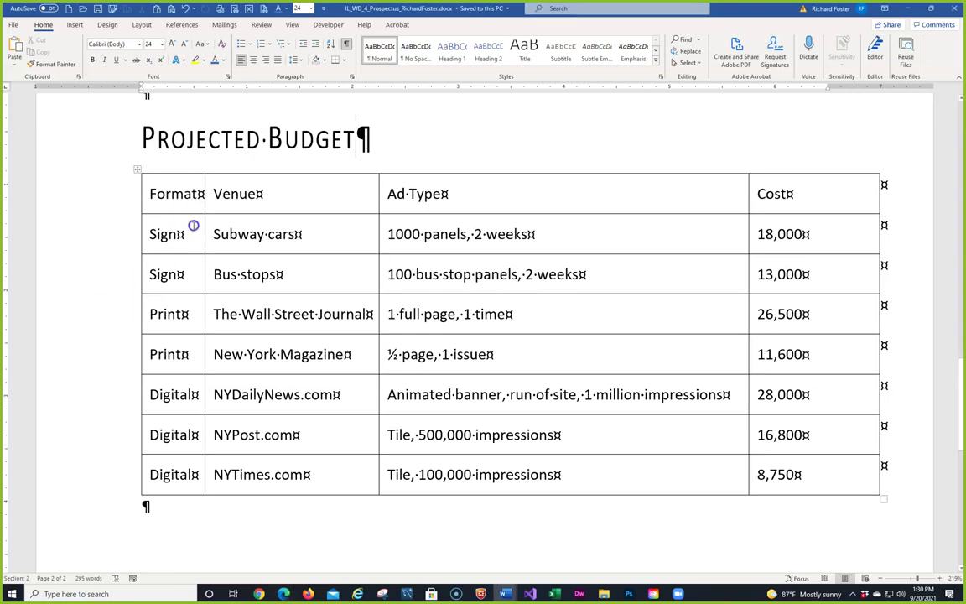
drag(192, 231, 193, 272)
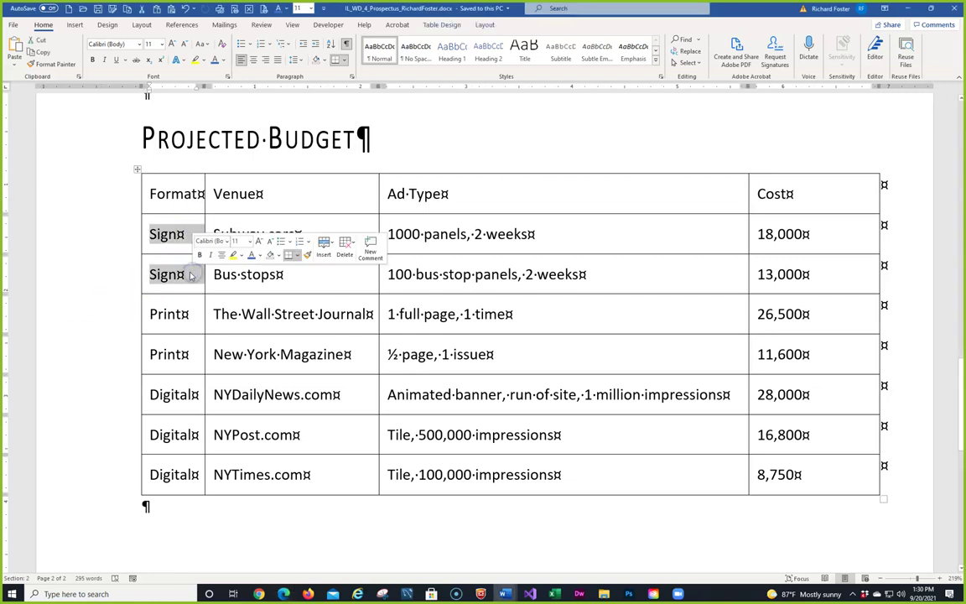
right_click(190, 274)
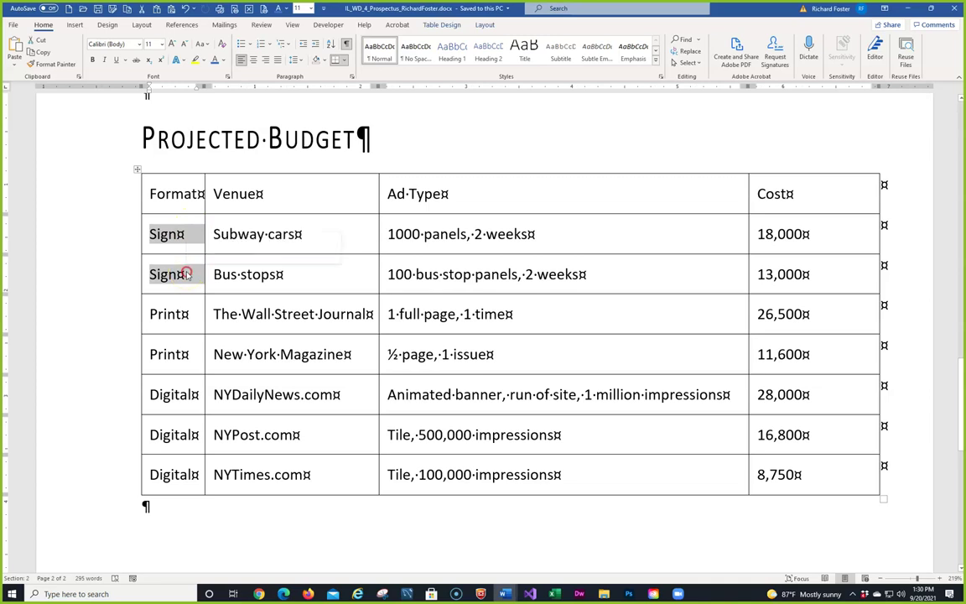
click(215, 369)
click(213, 366)
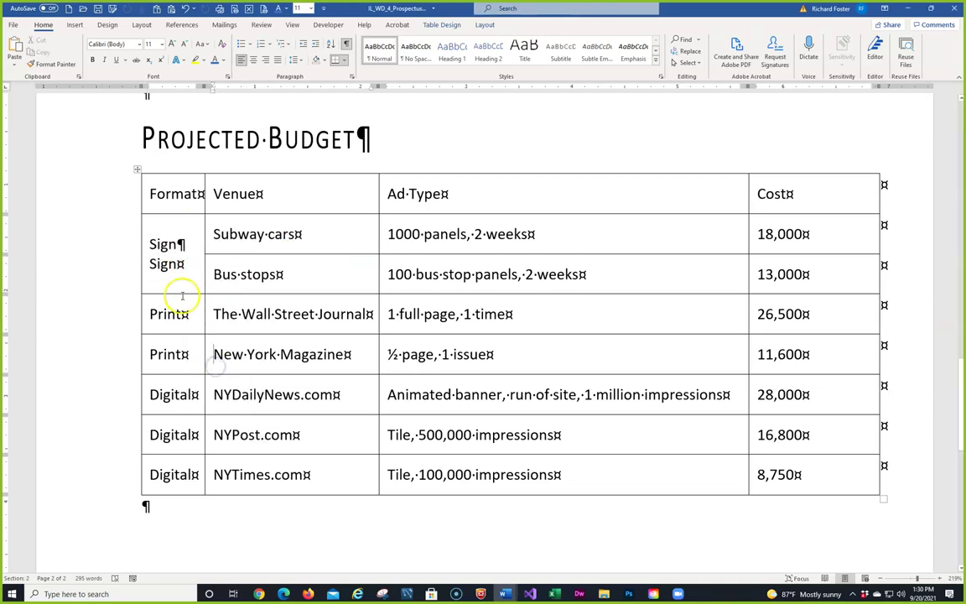
drag(149, 244, 185, 244)
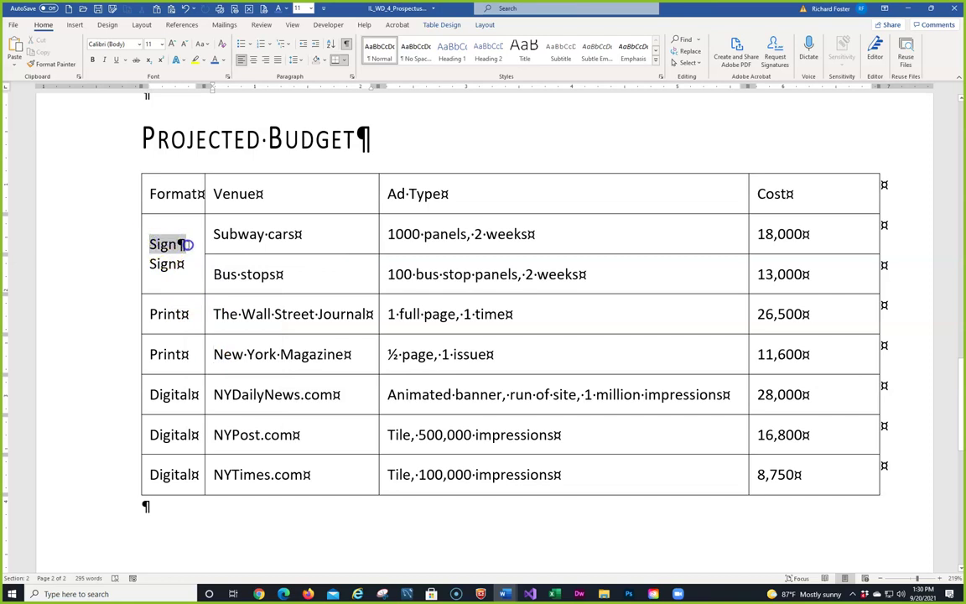
key(Delete)
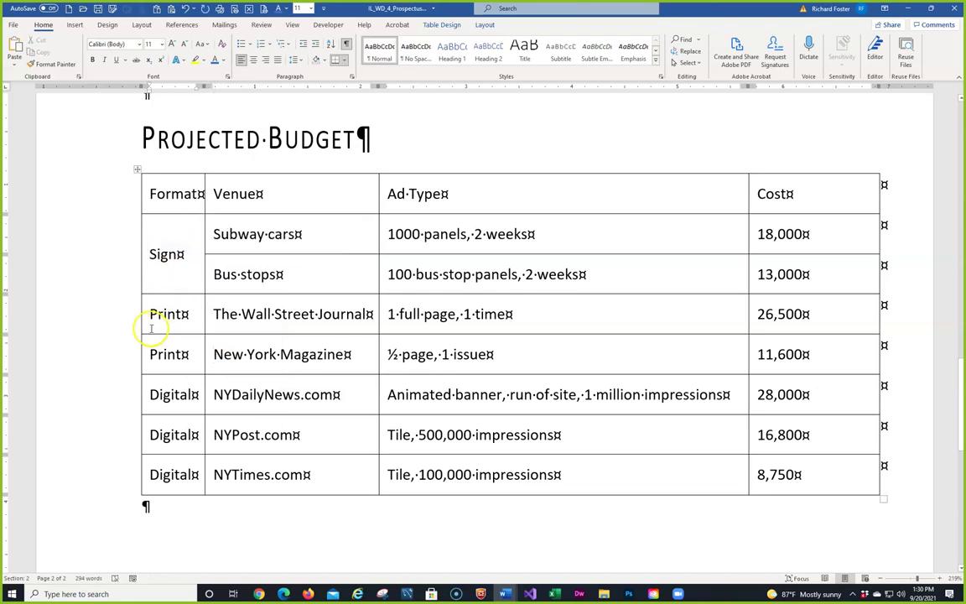
Step: Merge the two Print cells and delete the duplicate Print line
click(154, 317)
drag(155, 317, 177, 339)
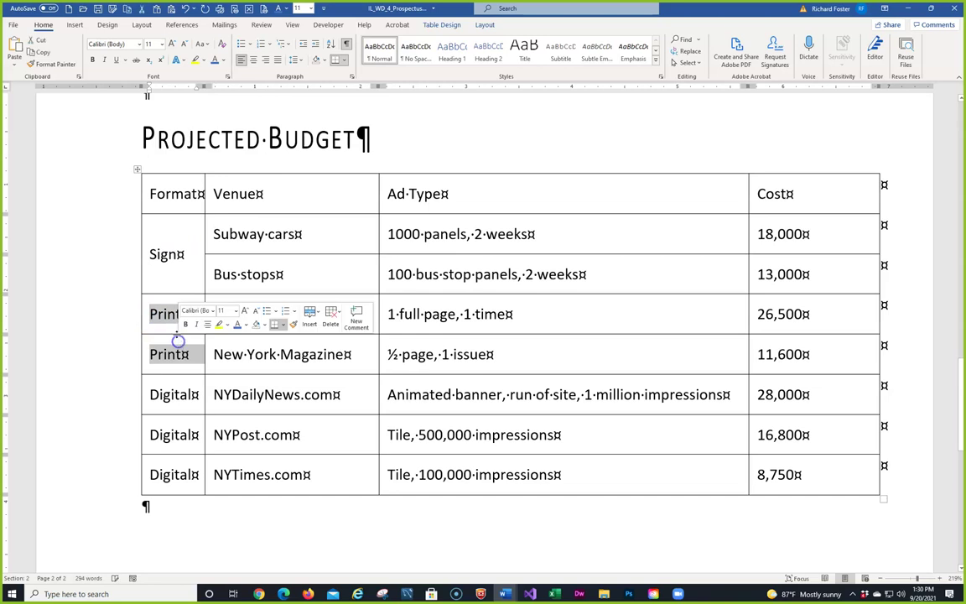
right_click(176, 334)
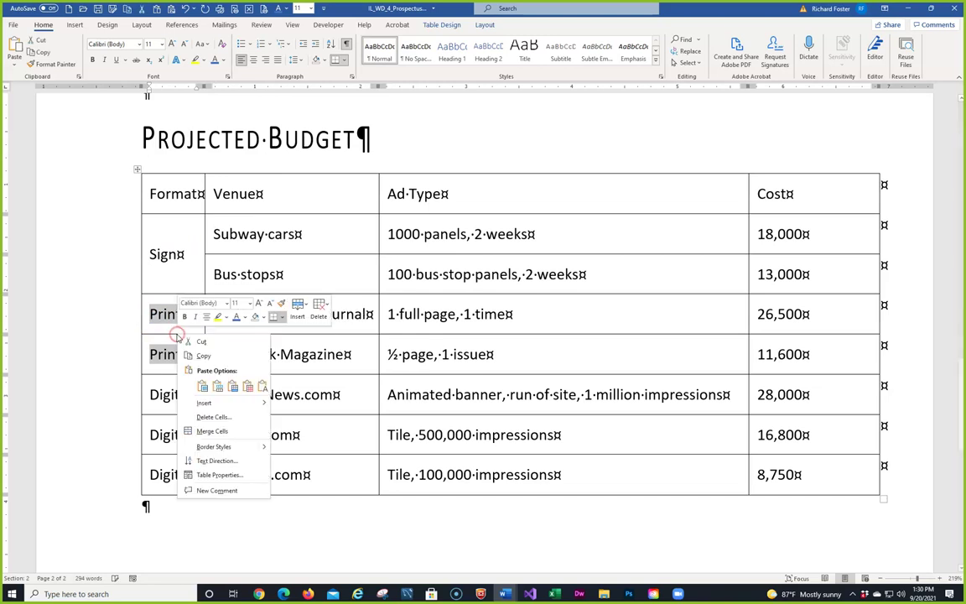
click(209, 431)
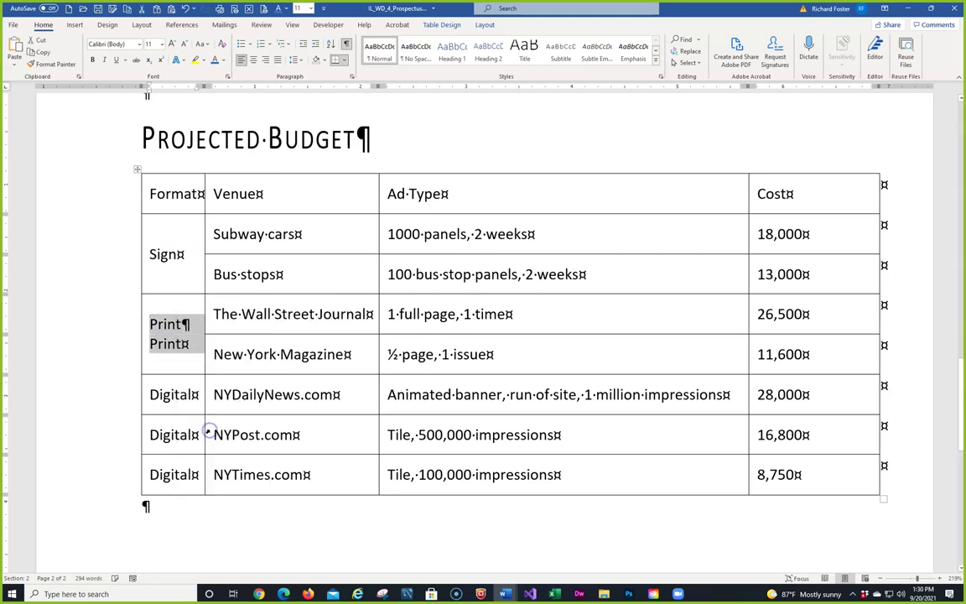
triple_click(162, 325)
key(Delete)
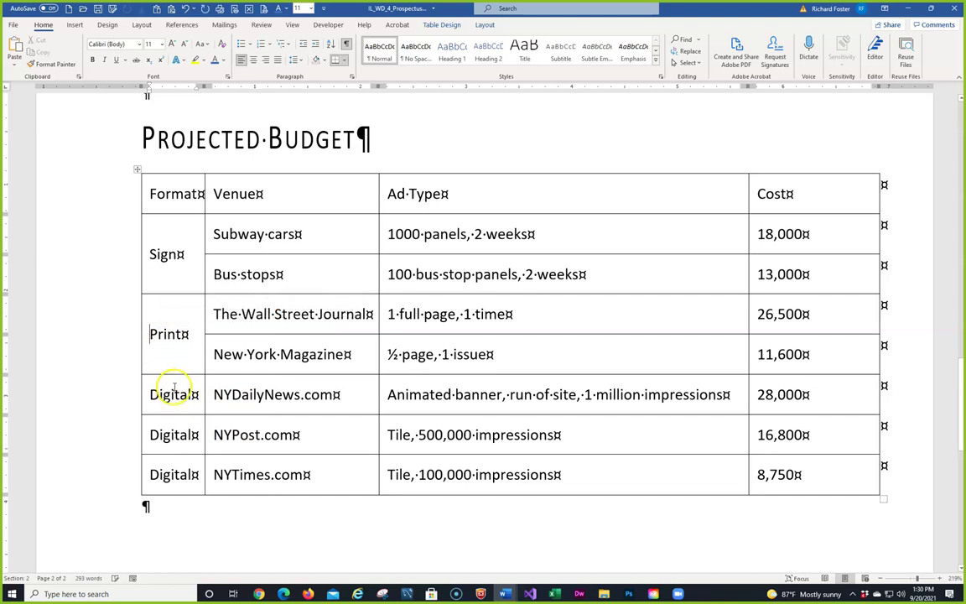
Step: Merge the three Digital cells and delete the two duplicate Digital lines
drag(151, 394, 178, 436)
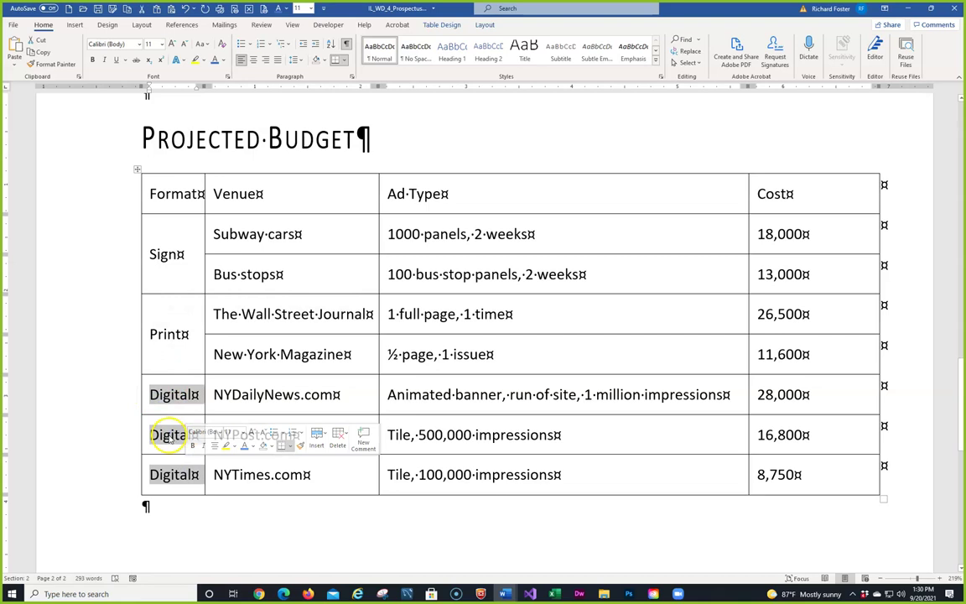
right_click(168, 435)
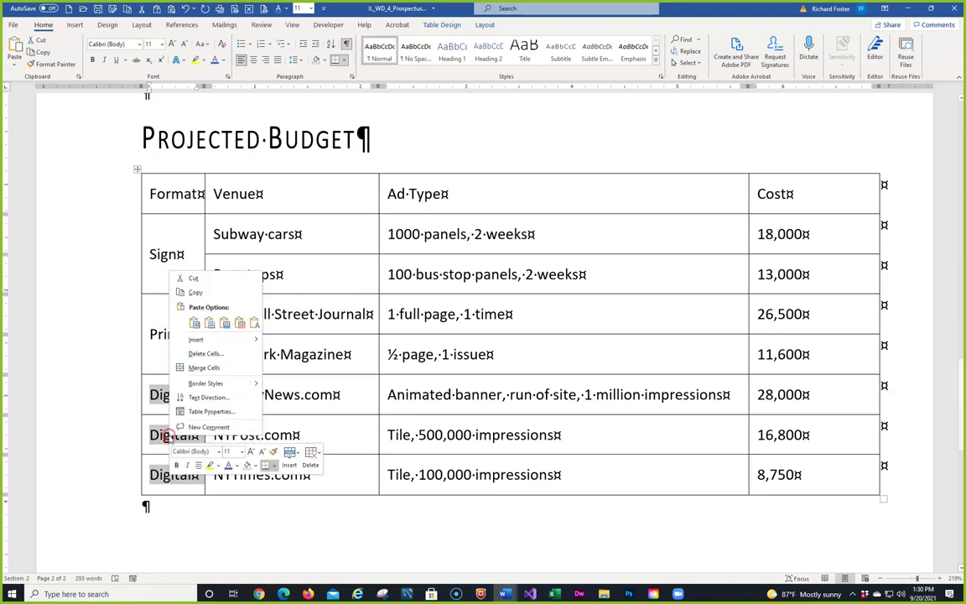
click(192, 372)
click(143, 386)
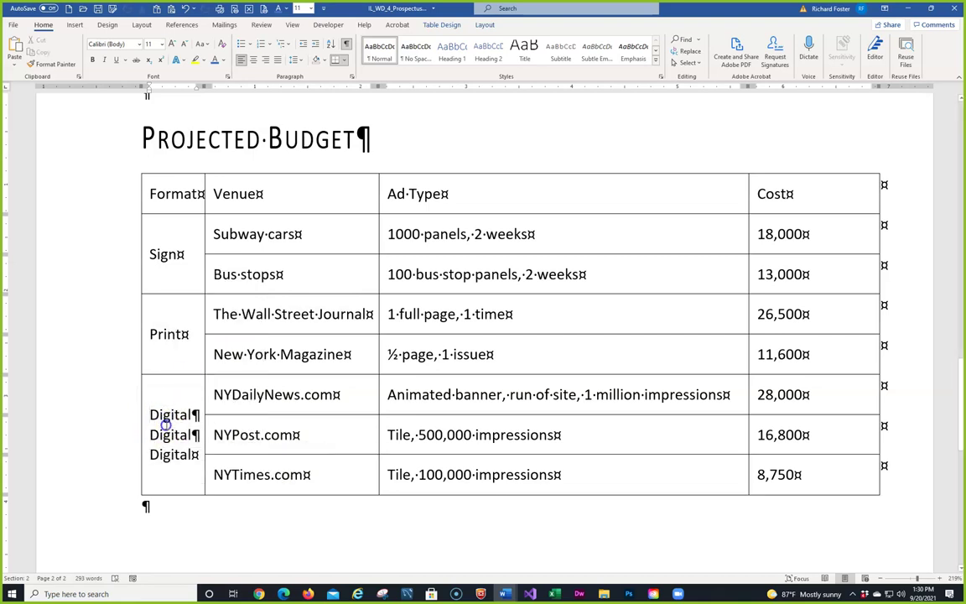
drag(150, 414, 200, 435)
key(Delete)
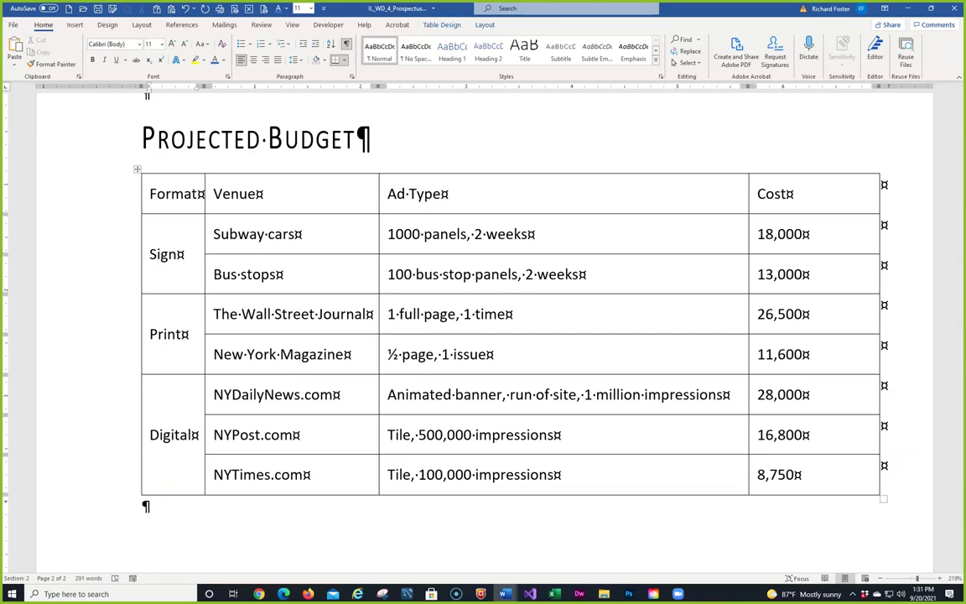
click(336, 474)
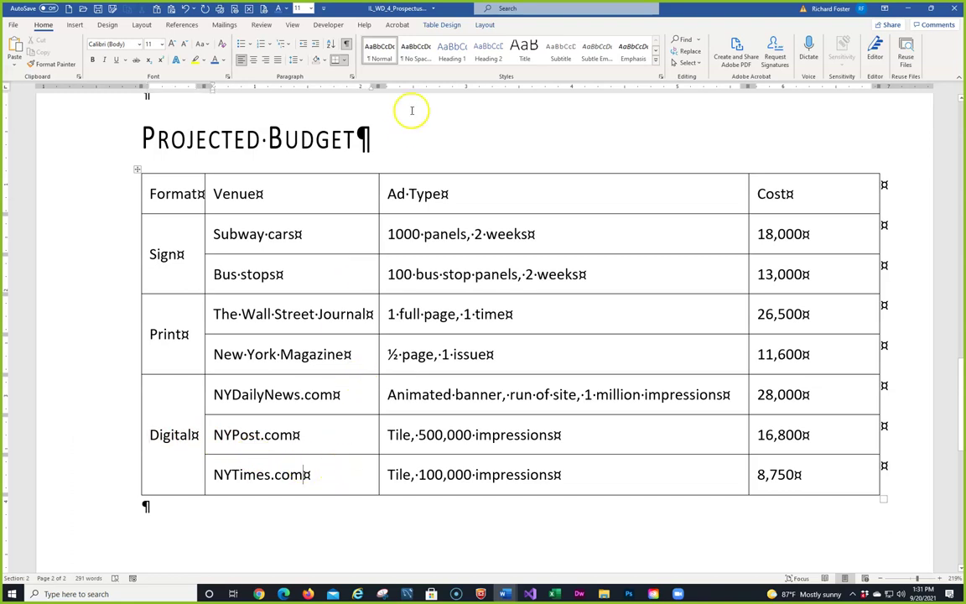
Step: Insert a blank row below the NYTimes.com row using Insert Below
click(484, 25)
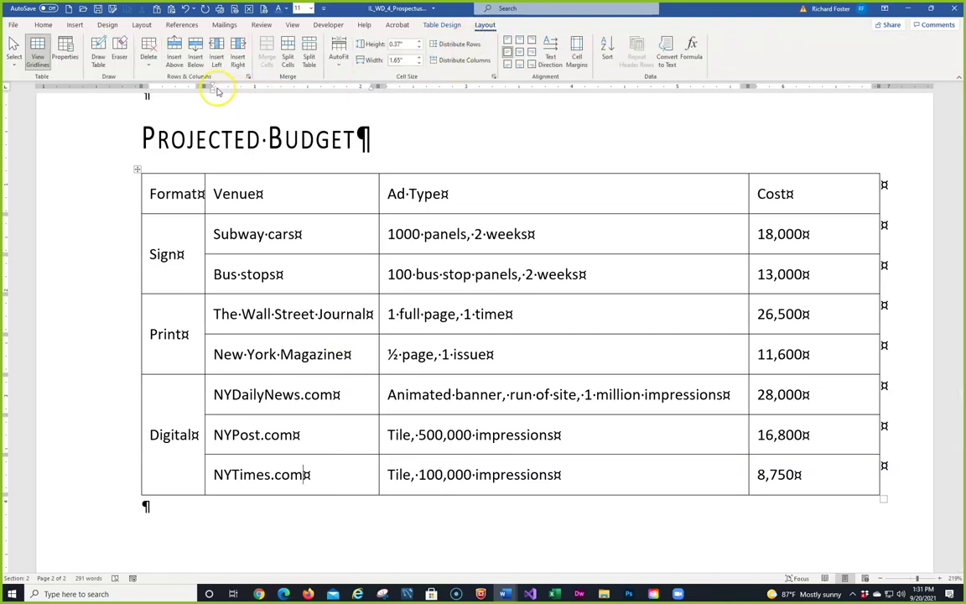
click(196, 53)
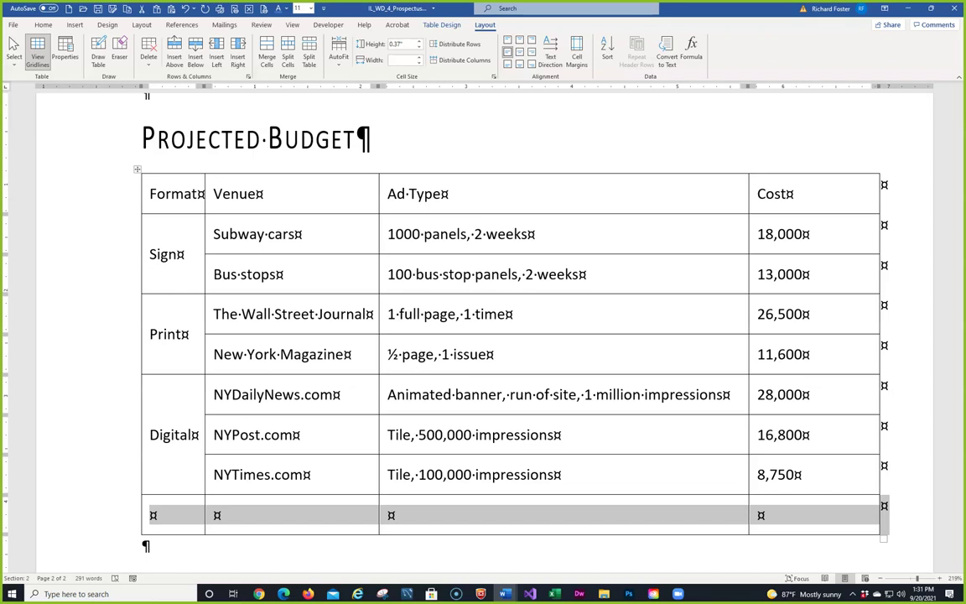
Step: Merge the bottom row's first three cells, leaving its Cost cell separate
scroll(309, 503, down, 1)
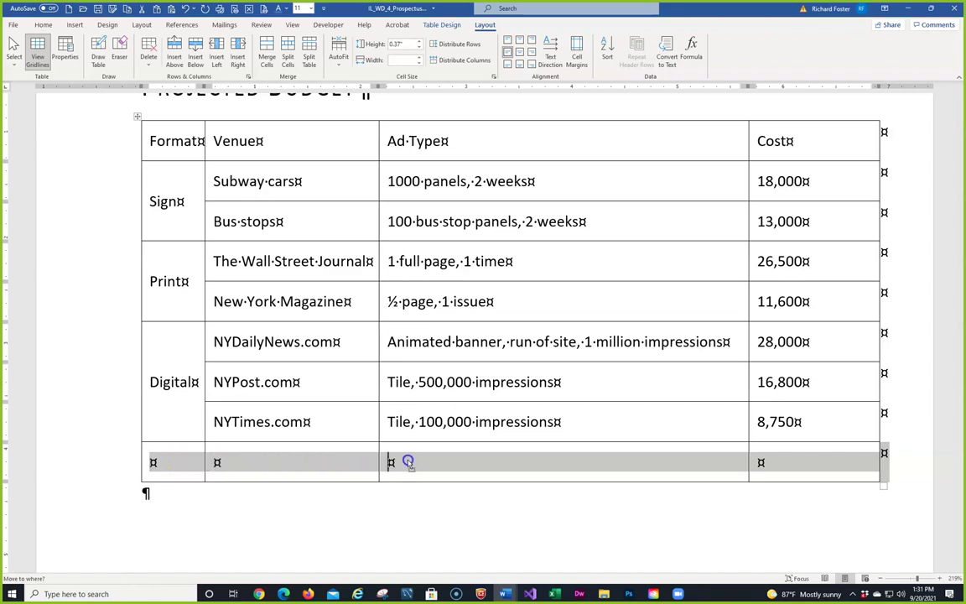
click(406, 511)
drag(188, 460, 390, 463)
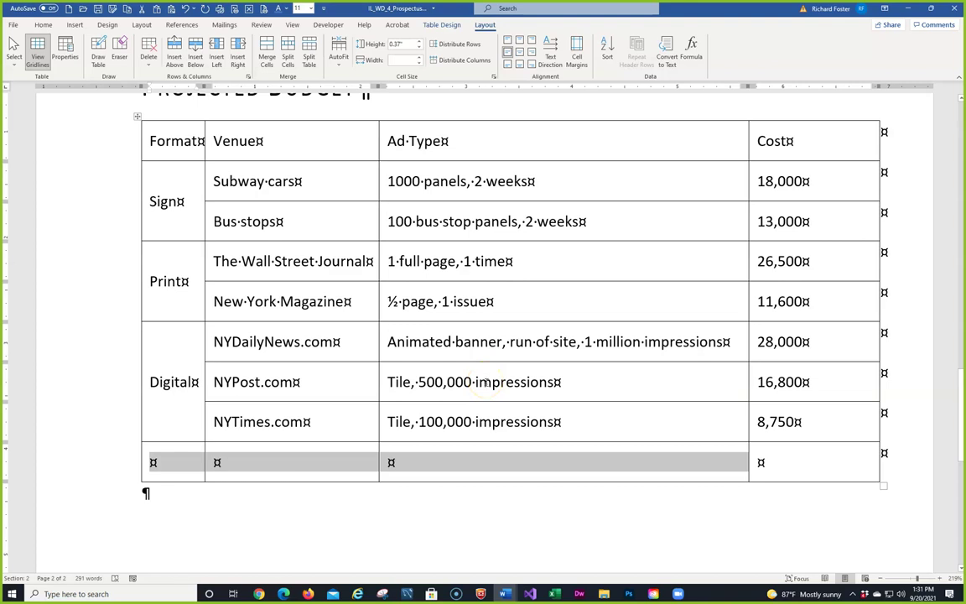
right_click(441, 466)
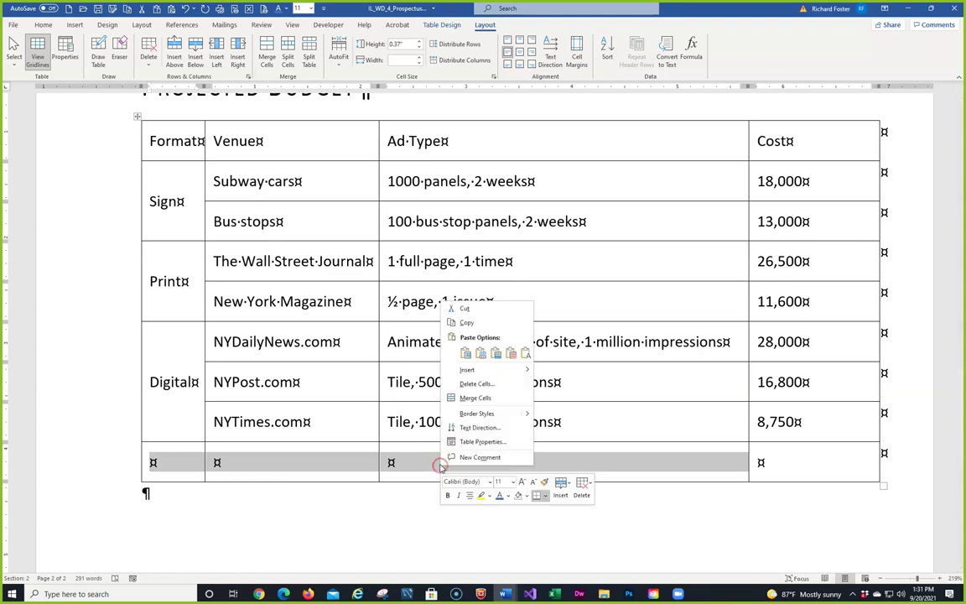
click(471, 397)
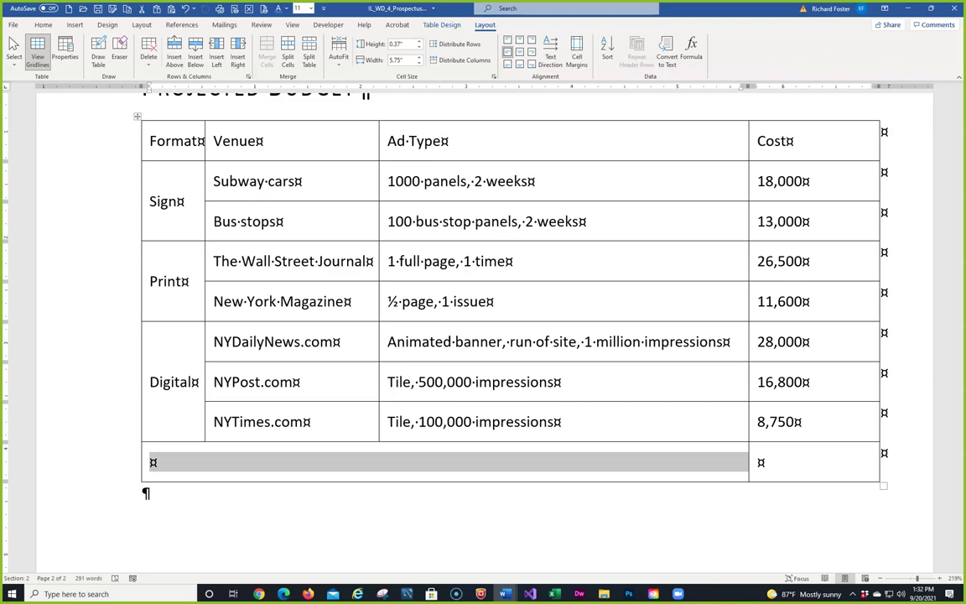
Step: Split the wide bottom cell into 1 column and 3 rows
click(314, 458)
right_click(307, 458)
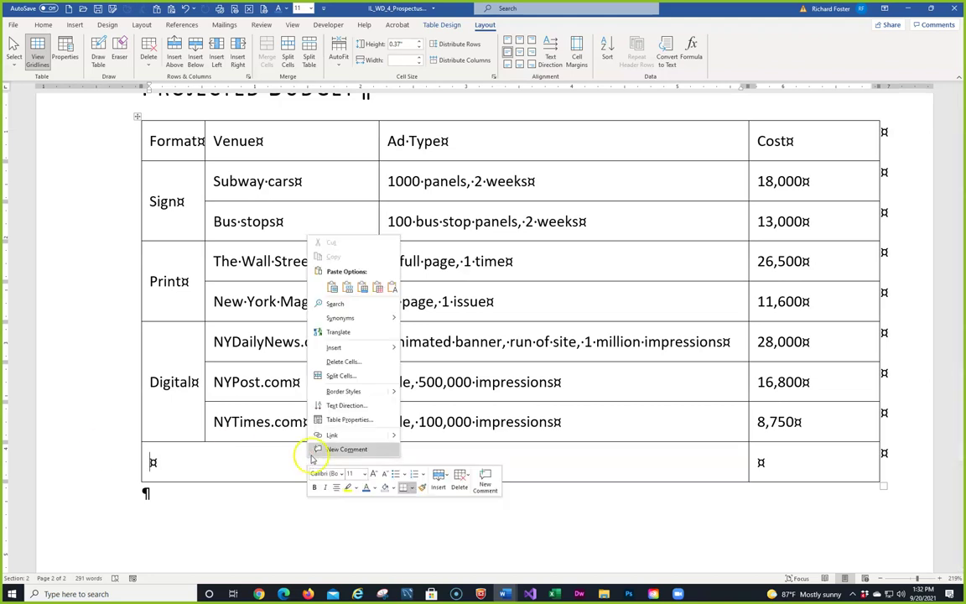
click(338, 376)
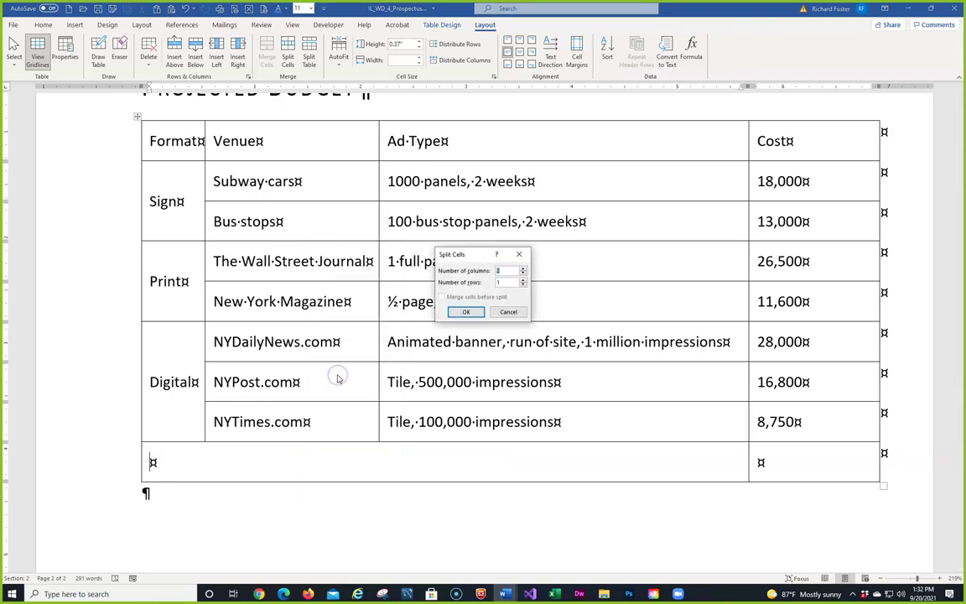
click(499, 270)
key(Return)
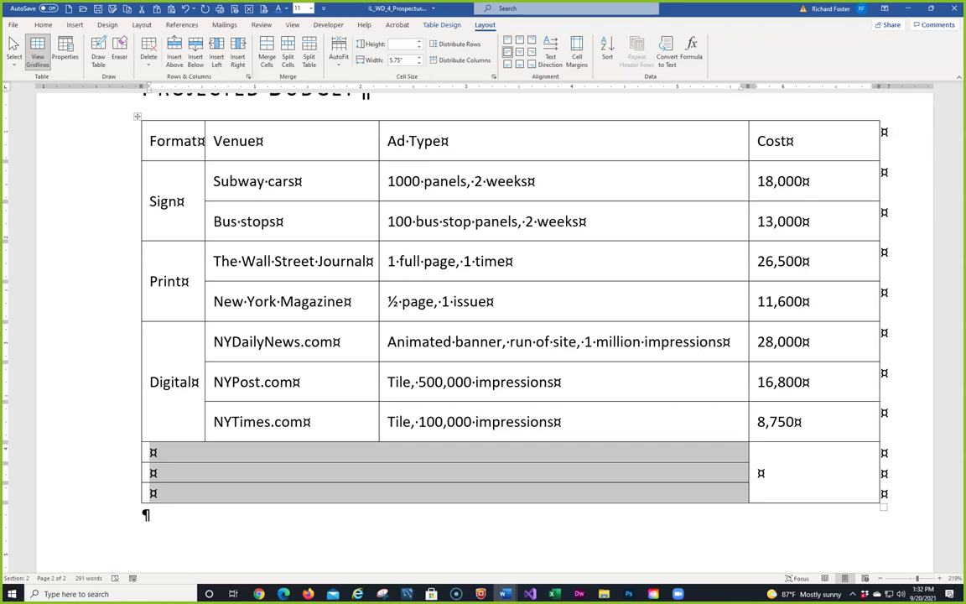
Step: Split the bottom Cost cell into 3 rows as well
click(785, 468)
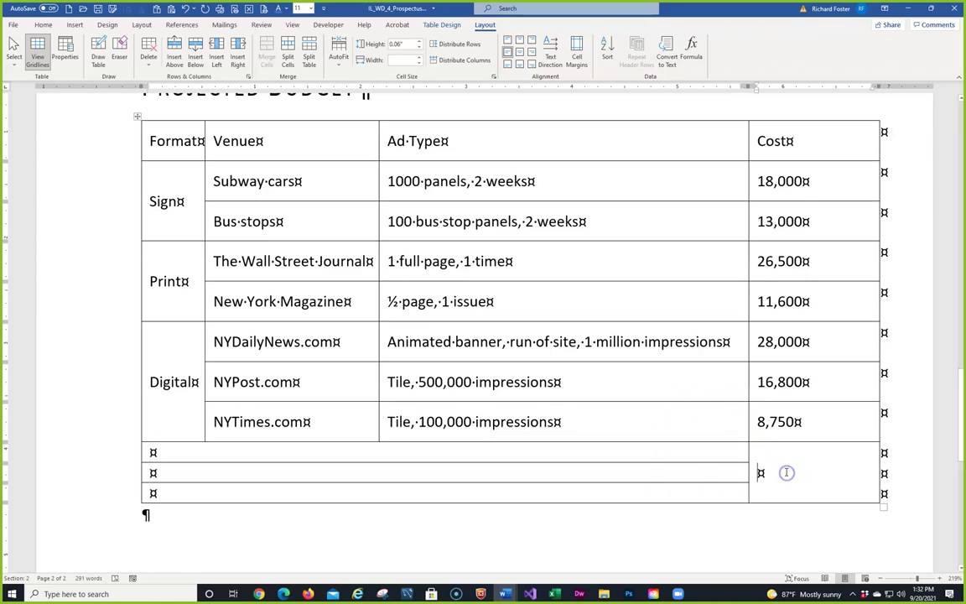
right_click(776, 463)
click(802, 381)
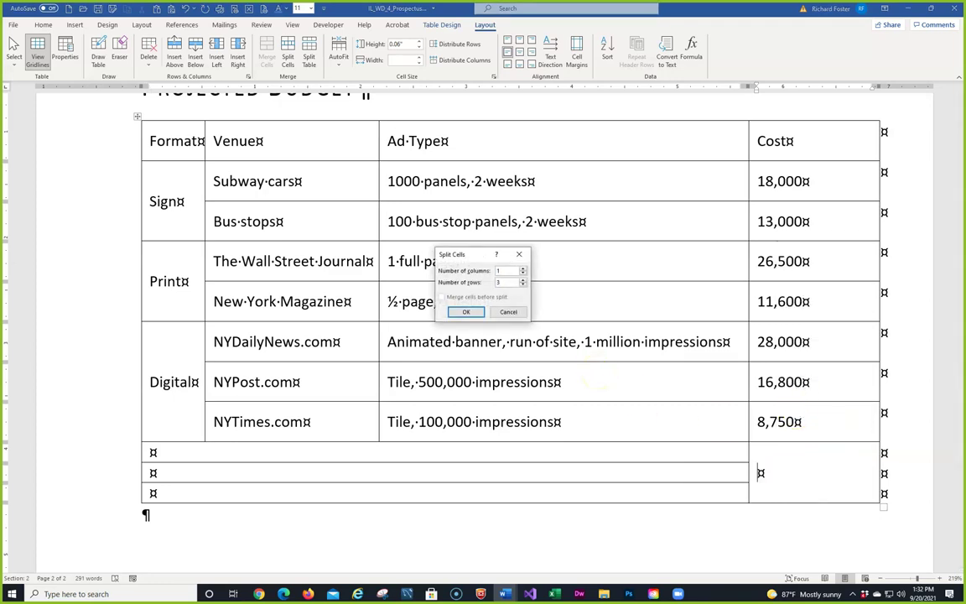
key(Return)
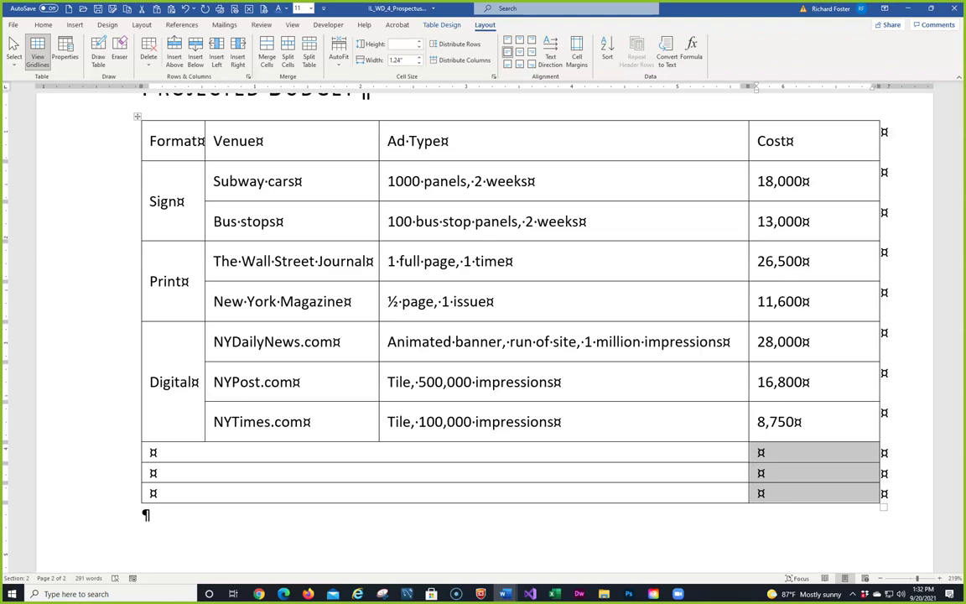
key(alt+Tab)
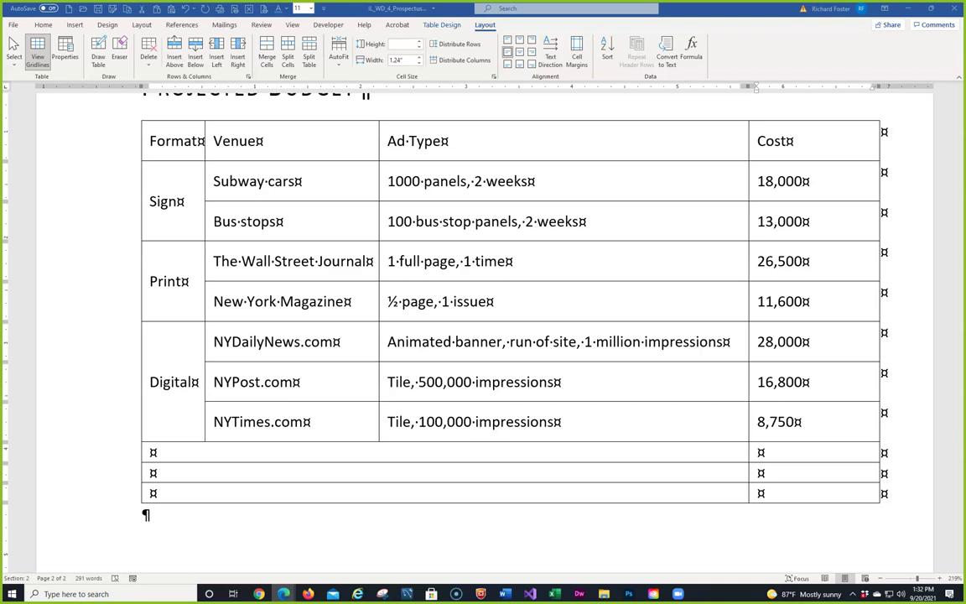
scroll(369, 235, up, 3)
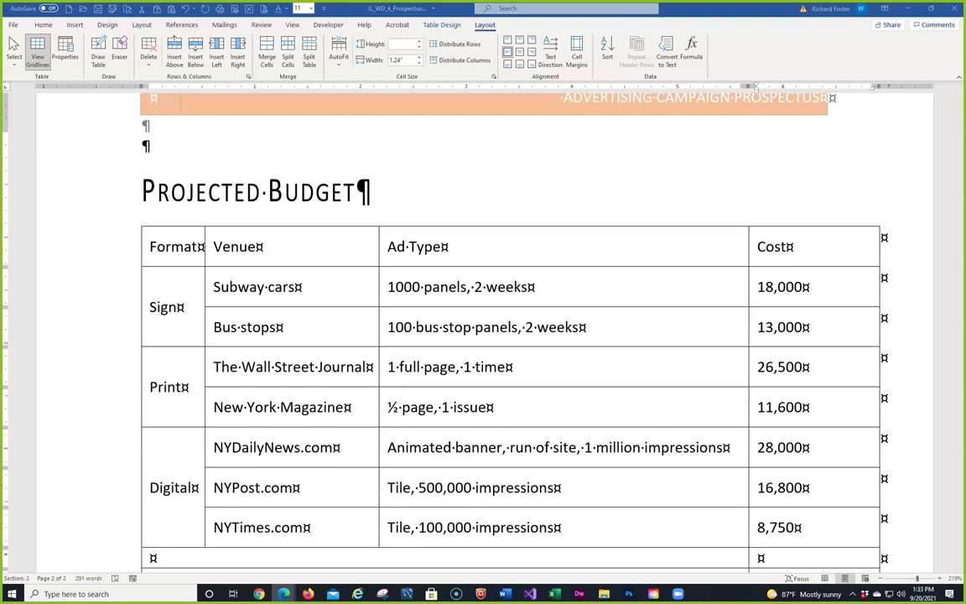
scroll(214, 336, down, 3)
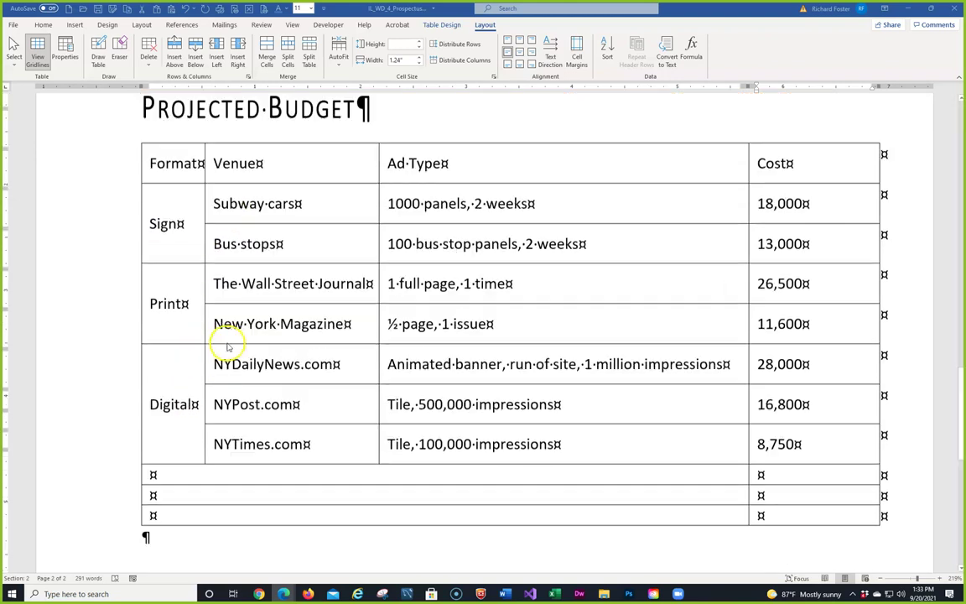
click(193, 397)
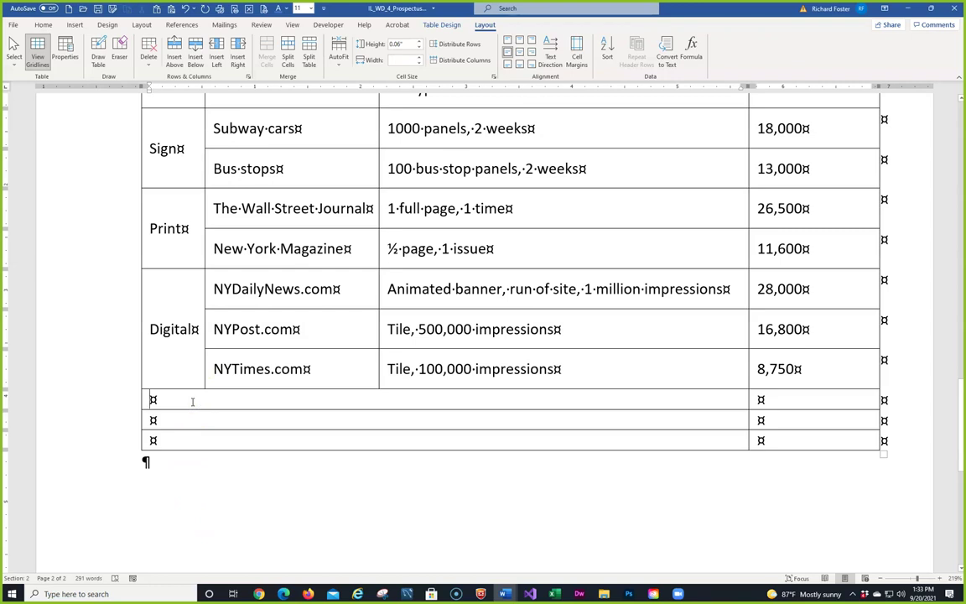
text(tot)
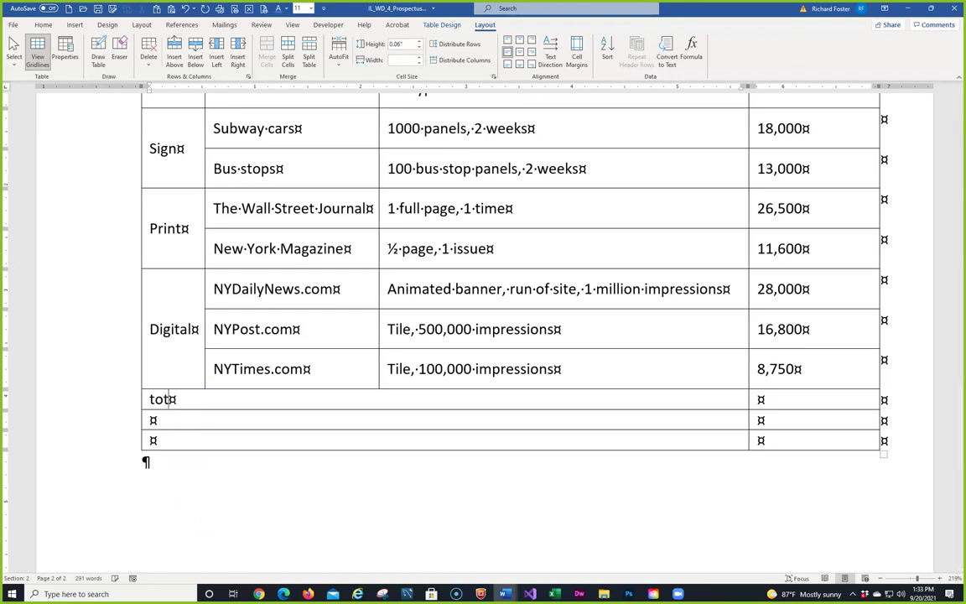
text(al Cost)
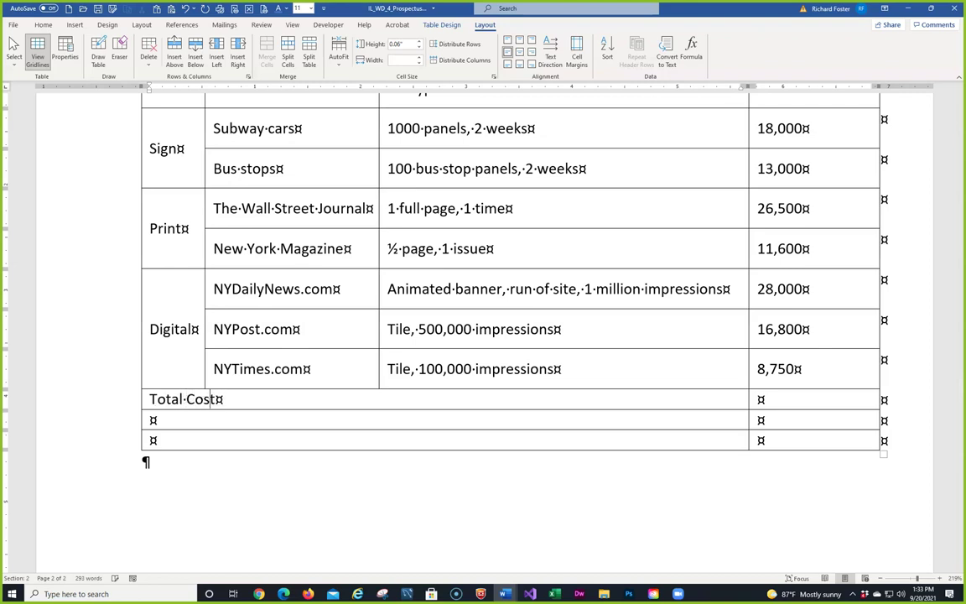
click(759, 399)
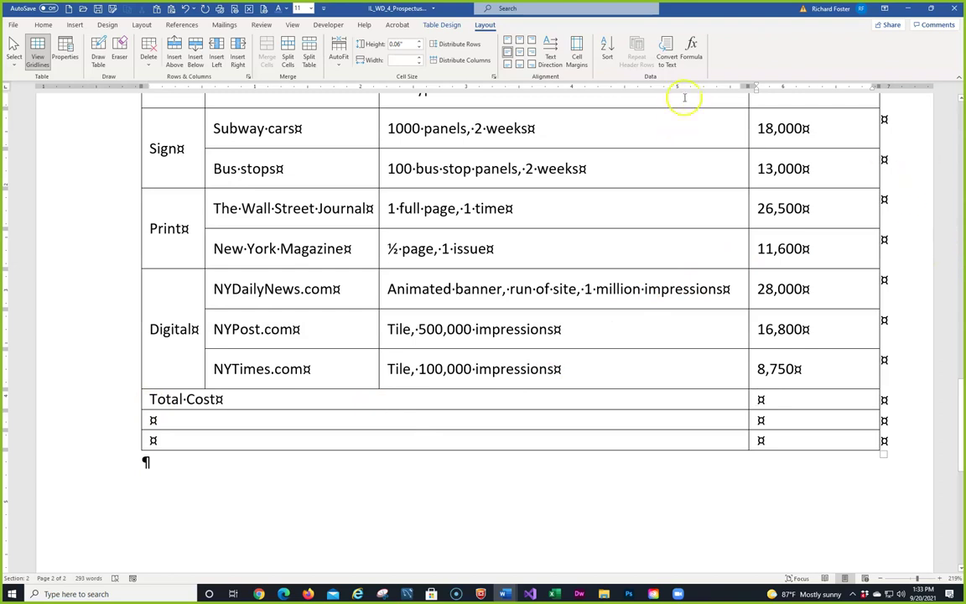
Step: Insert =SUM(ABOVE) in the Total Cost cell and change NYTimes.com's 8,750 cost to 9,500
click(683, 43)
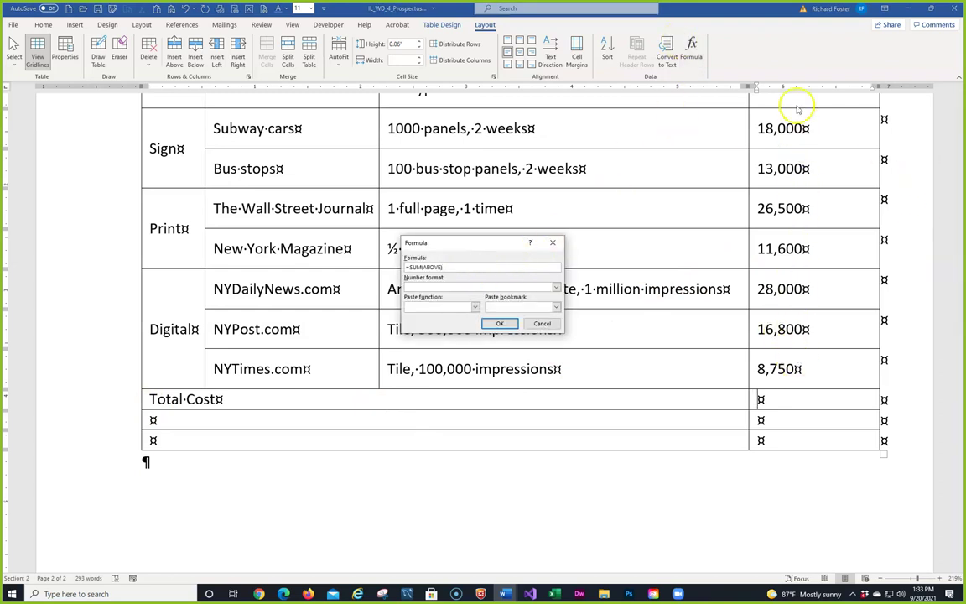
click(501, 325)
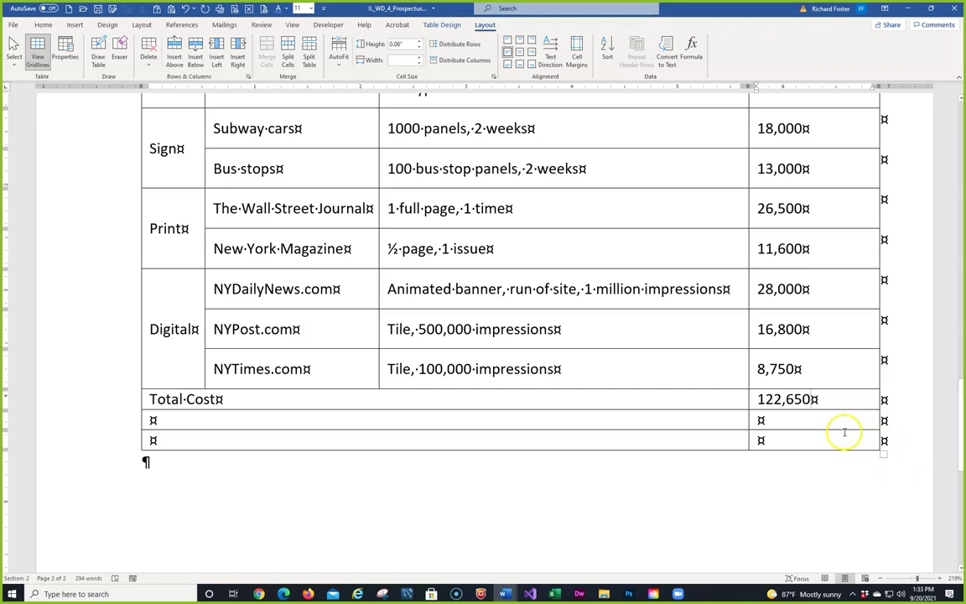
click(771, 373)
drag(759, 369, 795, 370)
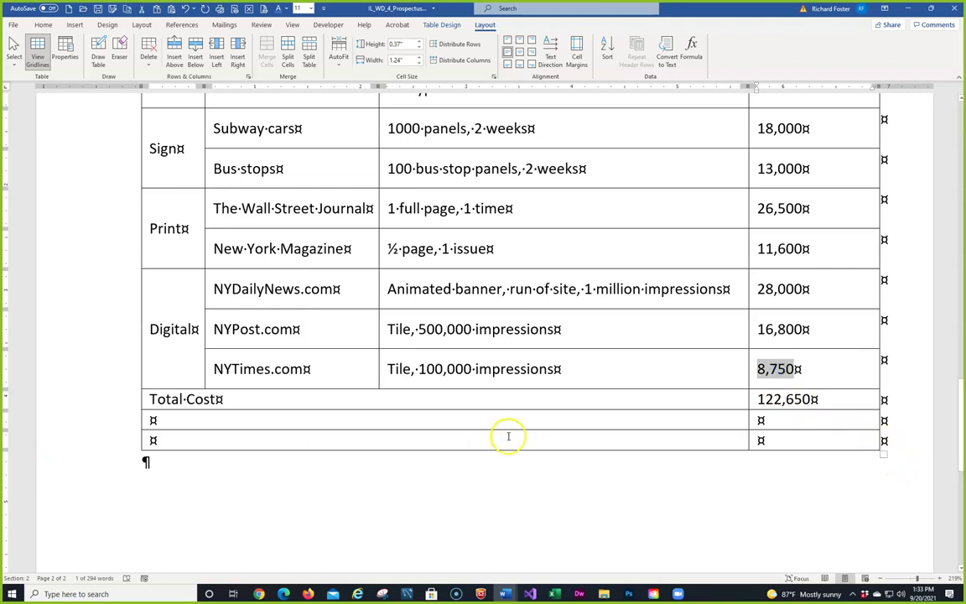
text(9)
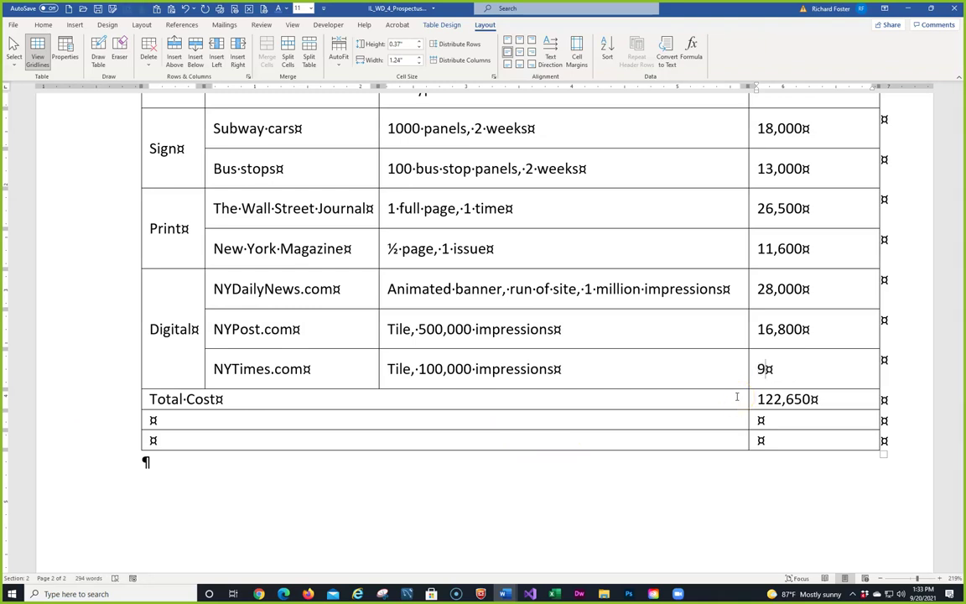
text(,500)
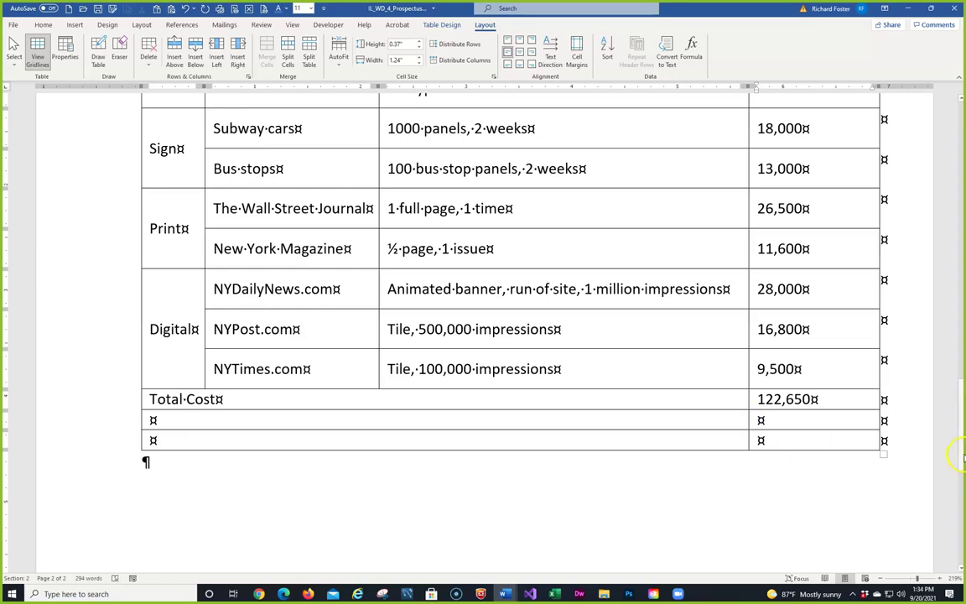
click(865, 367)
click(658, 367)
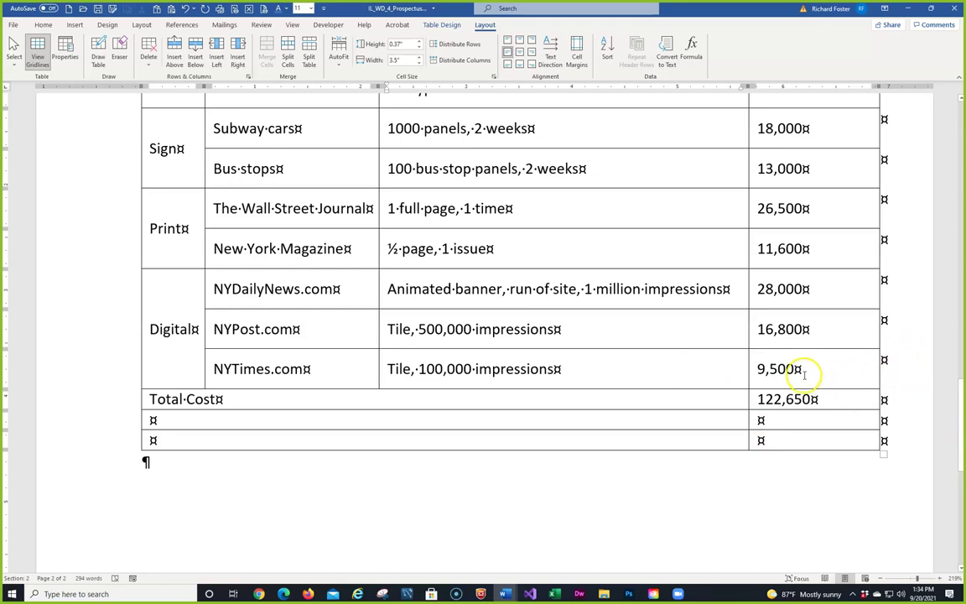
Step: Update the Total Cost field so it recalculates to 123,400
click(797, 399)
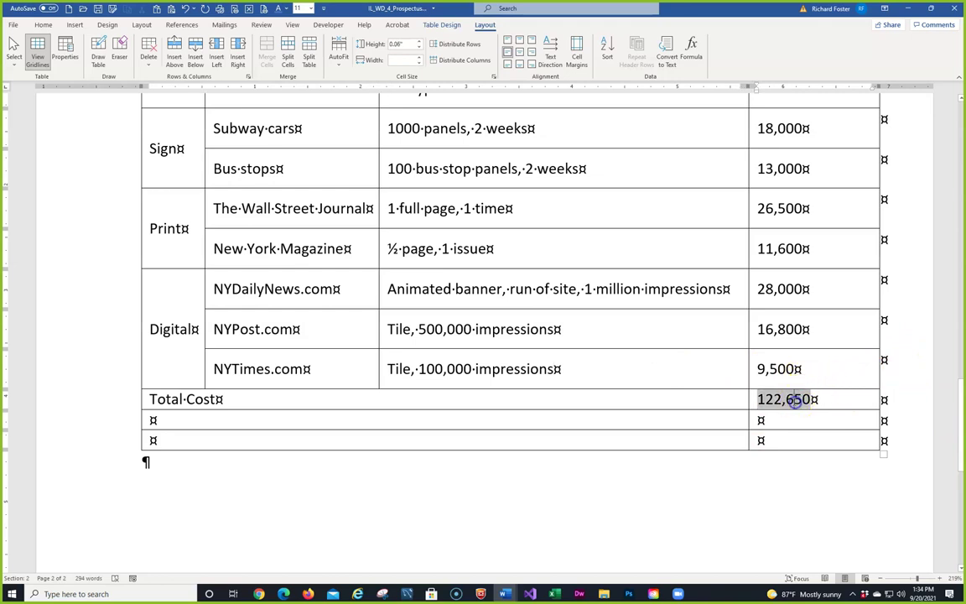
right_click(798, 402)
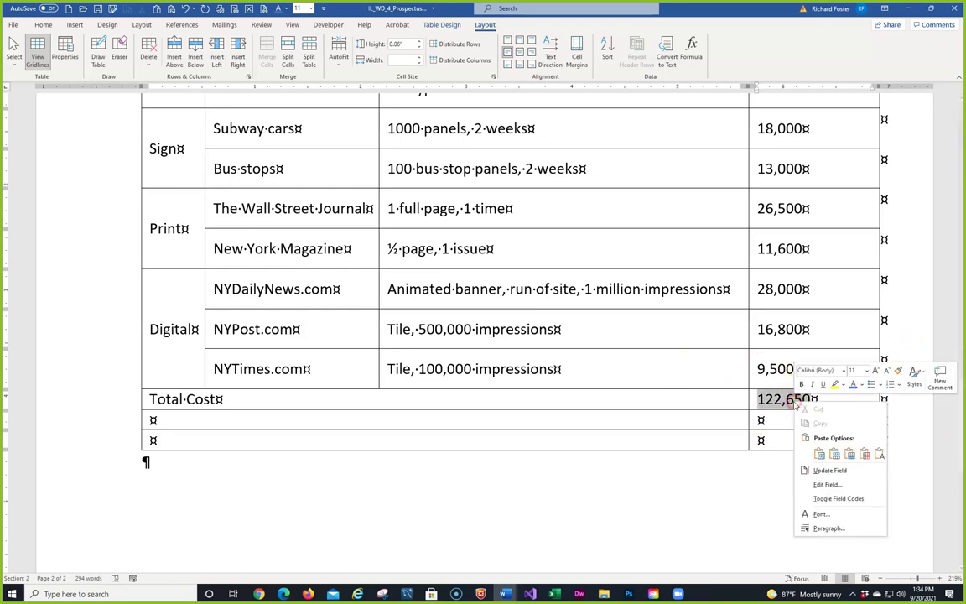
click(823, 471)
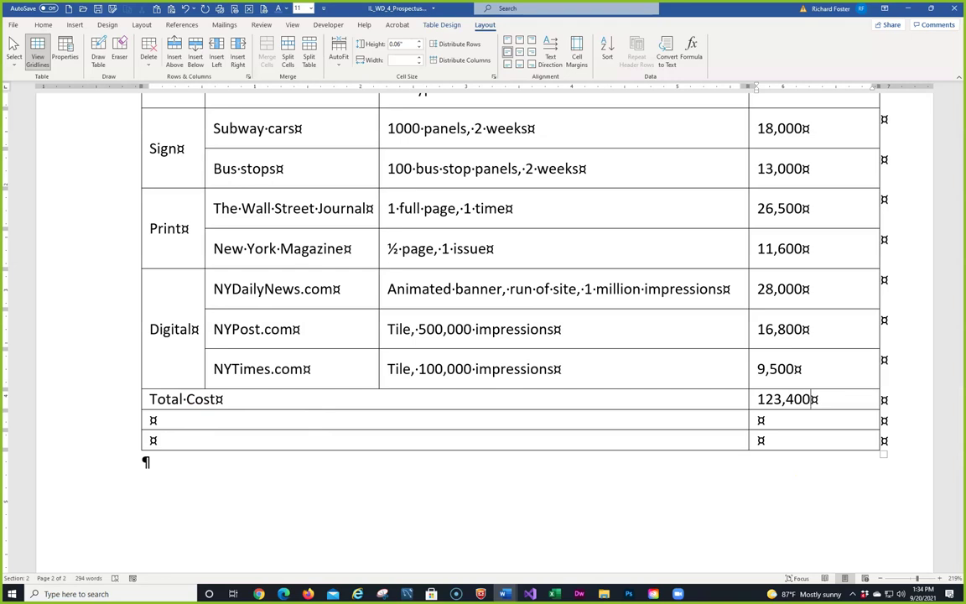
click(189, 422)
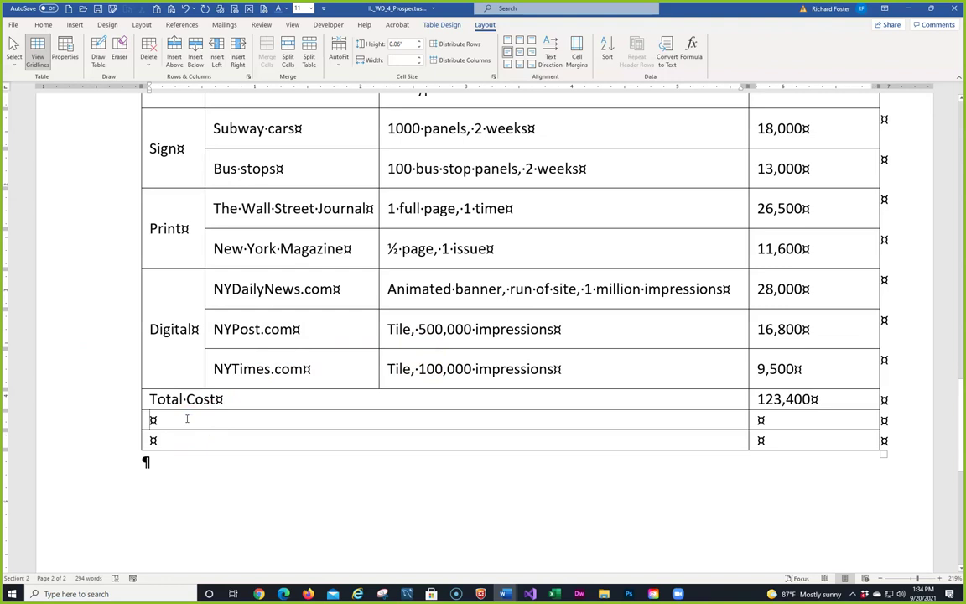
Step: Type the Budgeted and Difference row labels and enter 125,000 beside Budgeted
text(Bu)
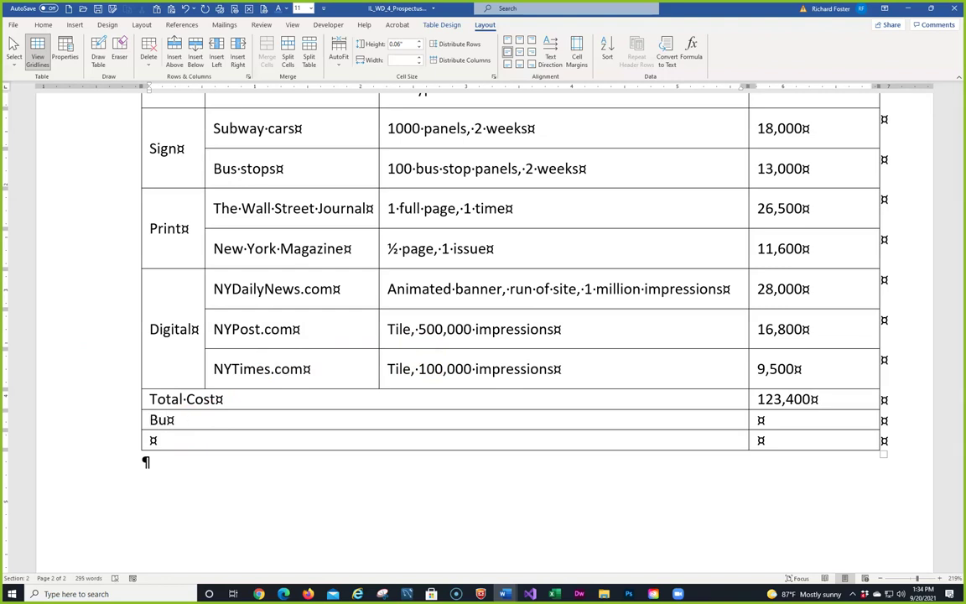
text(dgeted)
key(Down)
text(Difference)
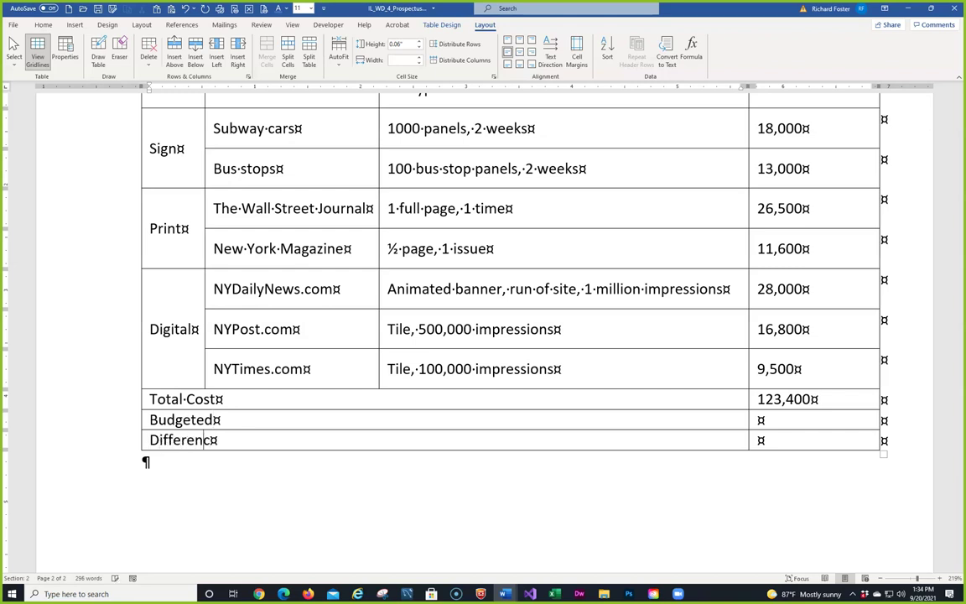
click(760, 419)
text(125,000)
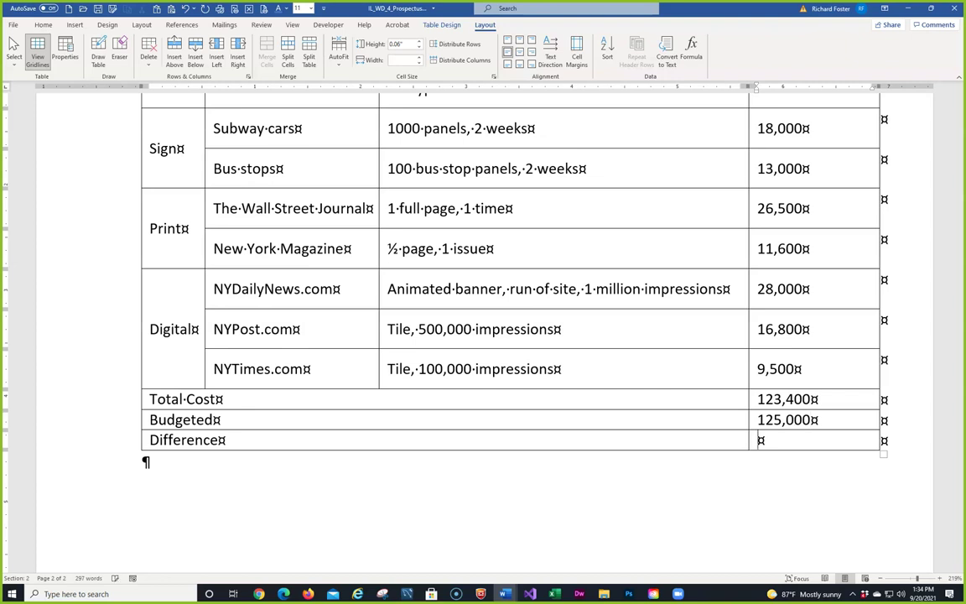
Step: Replace the suggested sum in the Difference amount cell with a Total Cost minus Budgeted formula
click(692, 50)
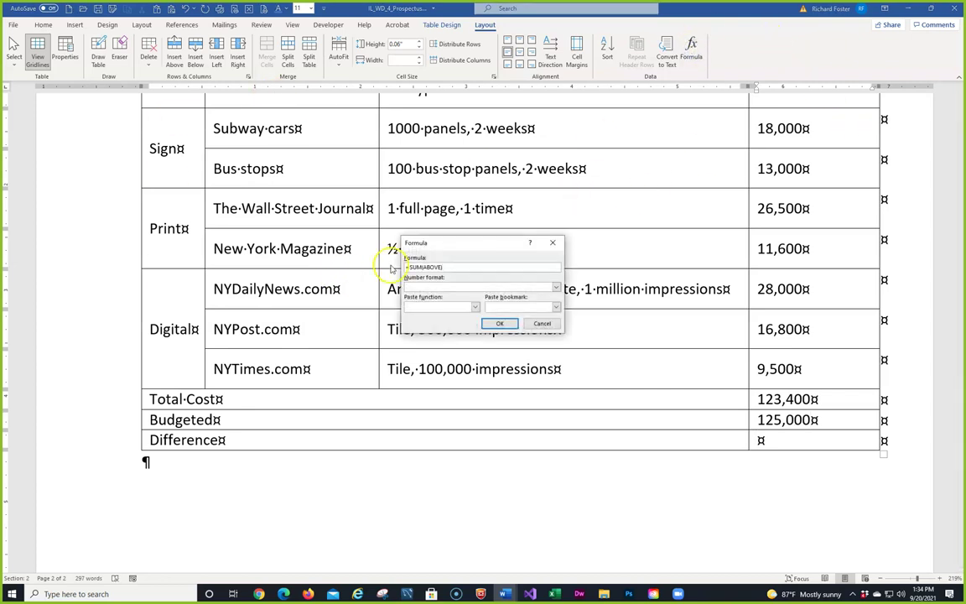
drag(448, 266, 403, 252)
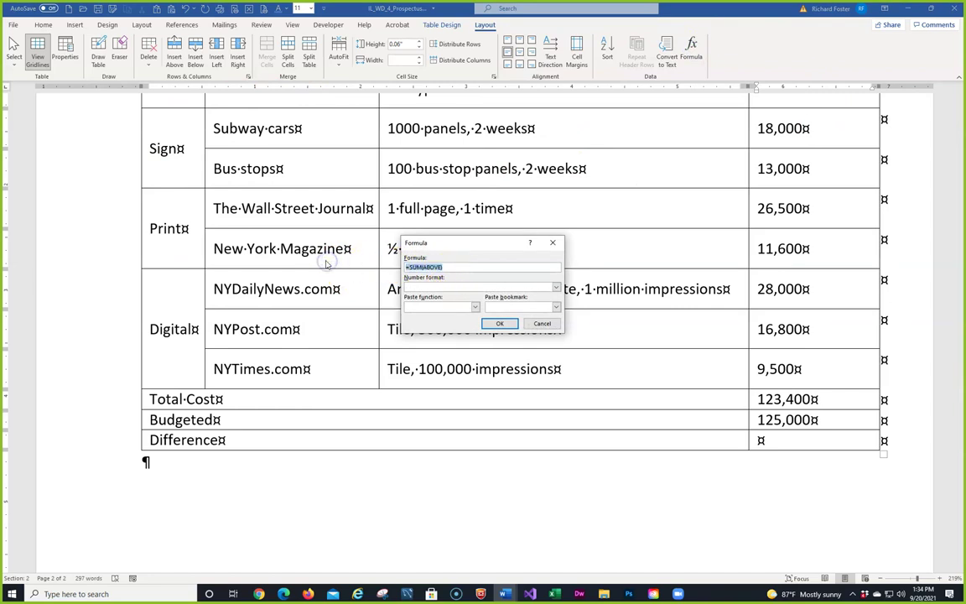
text(=)
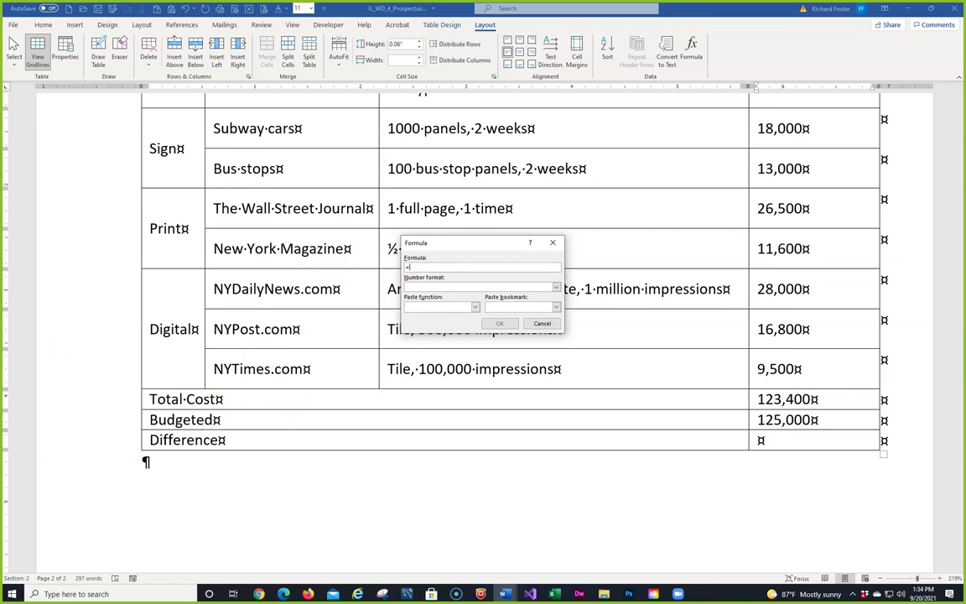
text(b9-10)
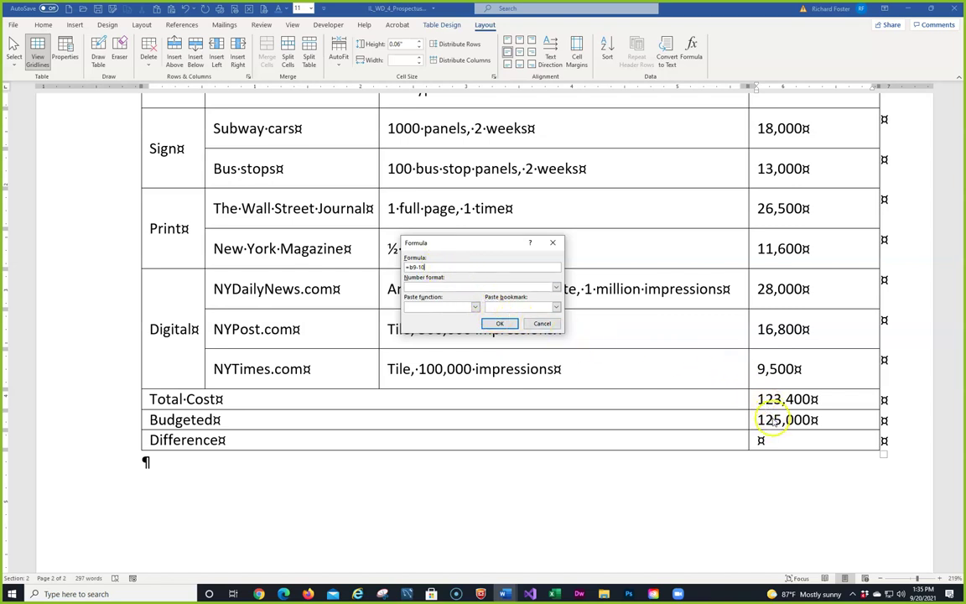
click(500, 323)
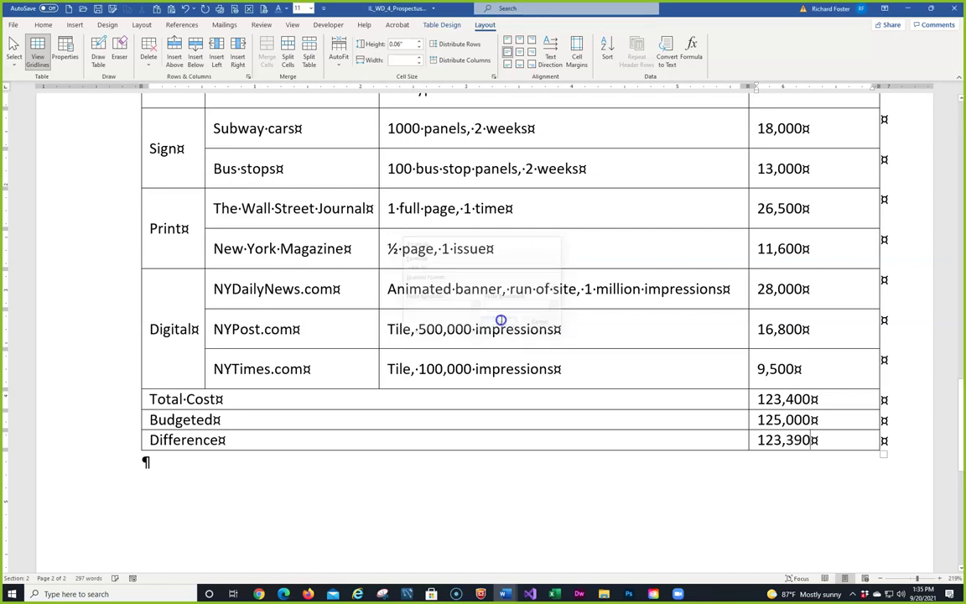
Step: Clear the wrong 123,390 result from the Difference row and enter =b9-b10 in its first cell
click(808, 440)
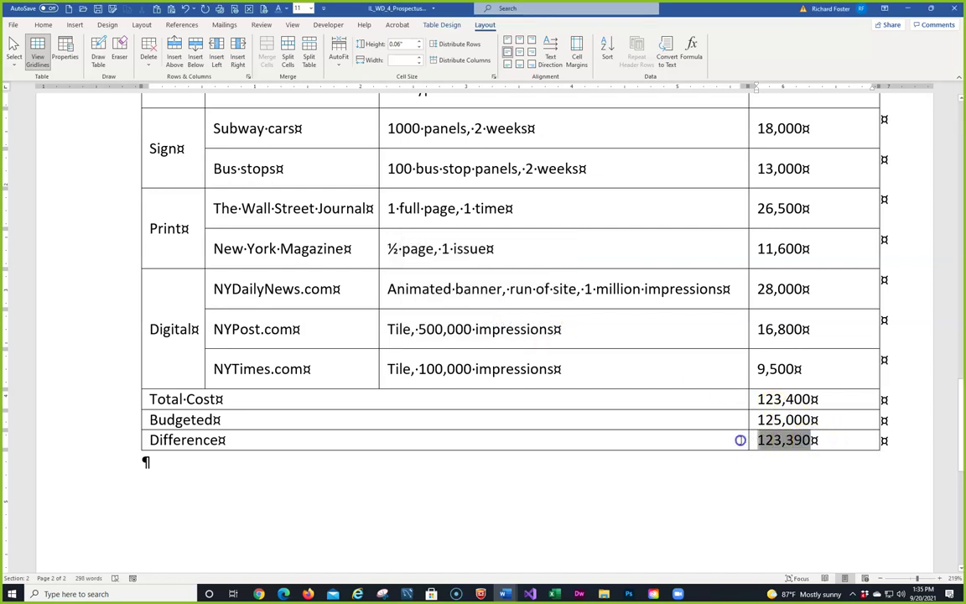
double_click(740, 440)
key(Delete)
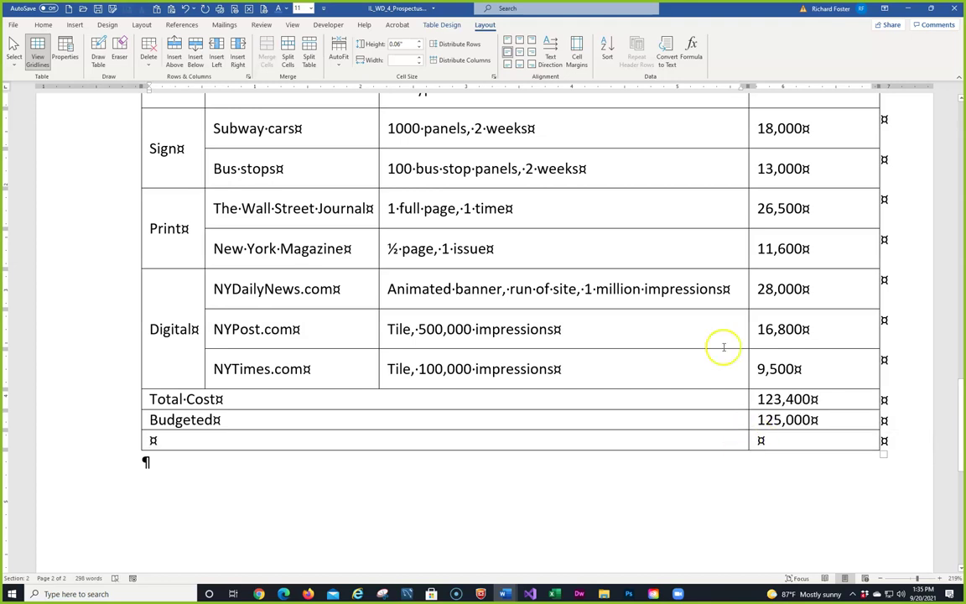
click(688, 51)
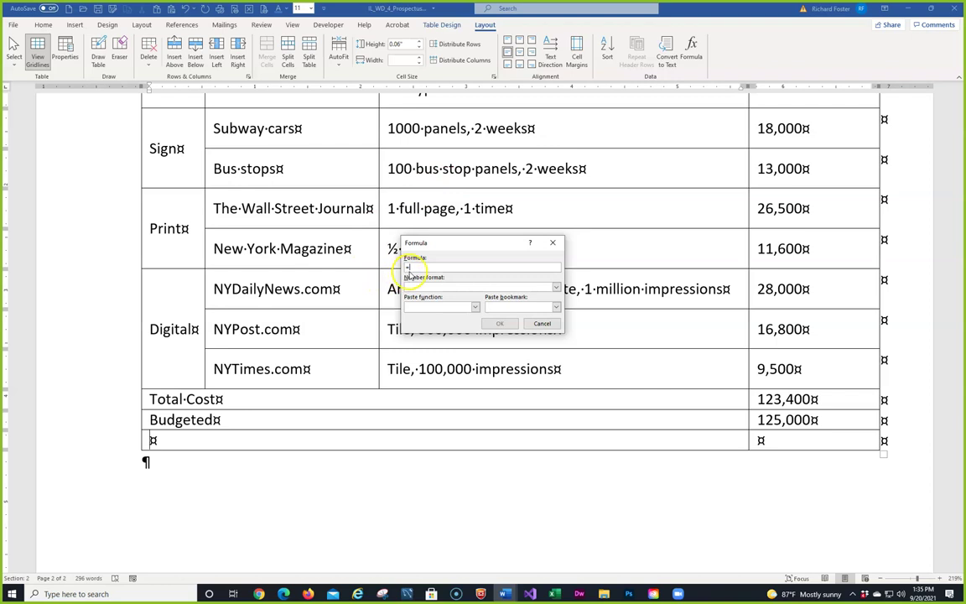
text(b9-b10)
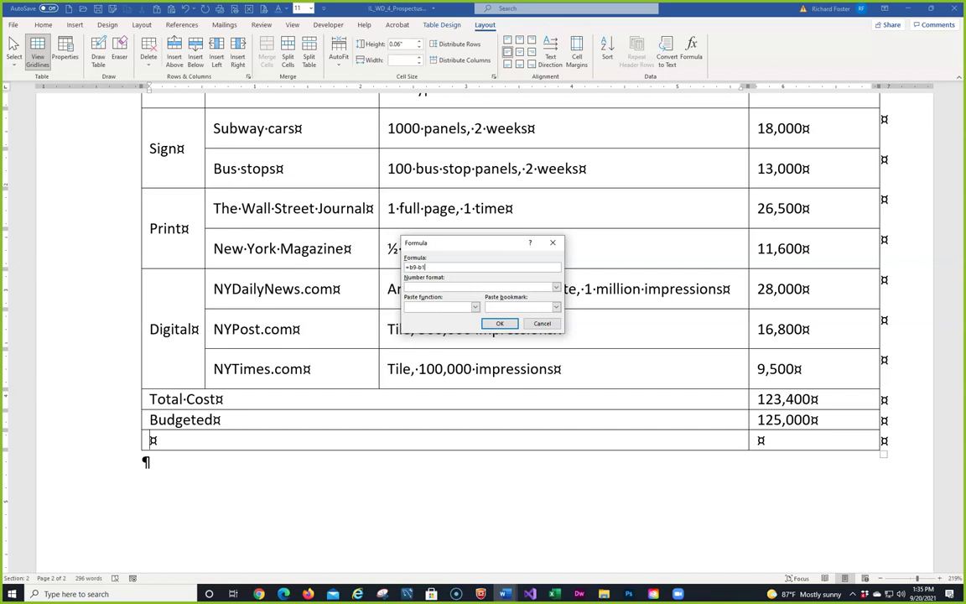
click(499, 323)
Step: Put the =b9-b10 formula in the bottom-right amount cell, showing -1,600
click(800, 442)
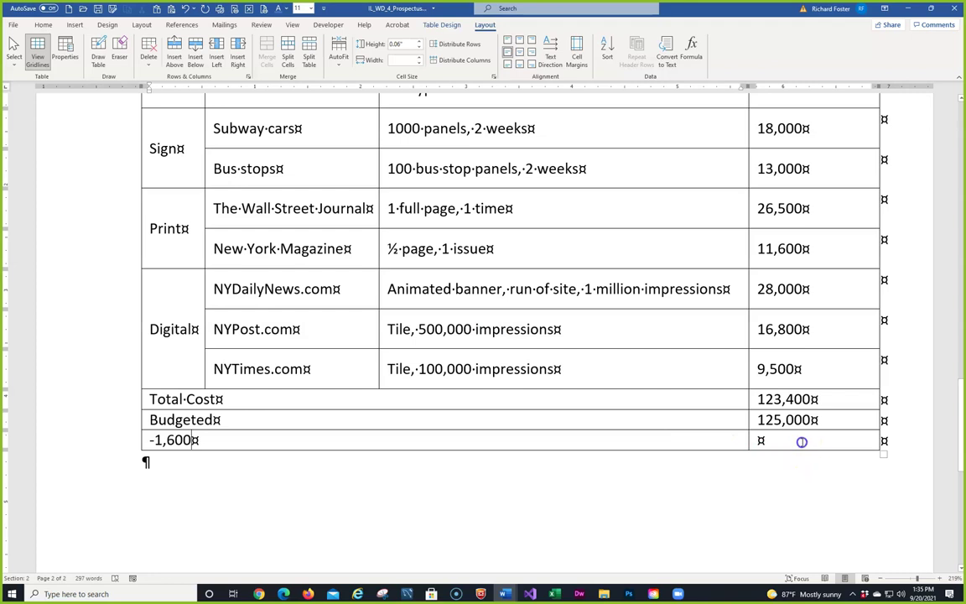
click(690, 48)
drag(457, 267, 405, 266)
text(=b9-b10)
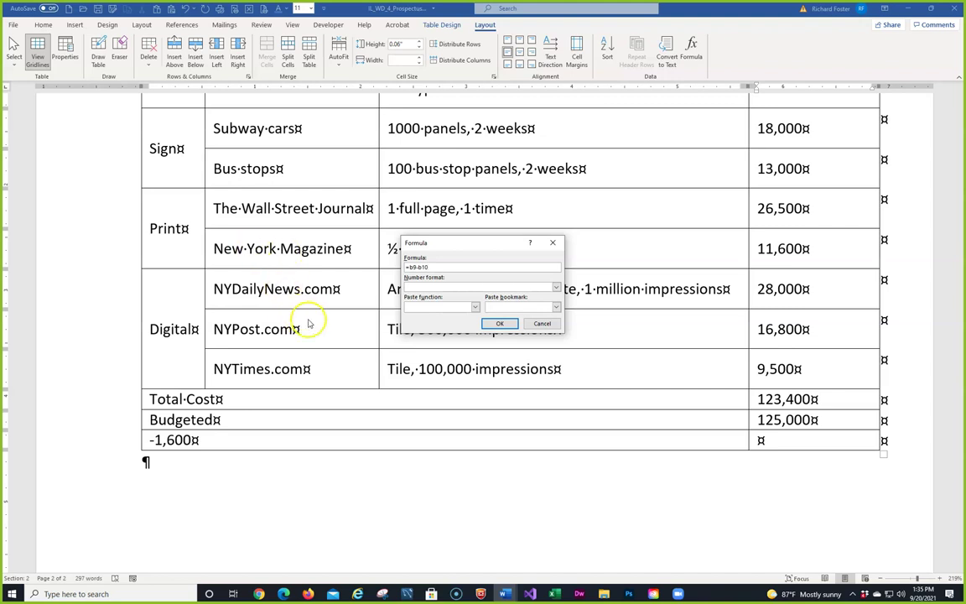
click(497, 324)
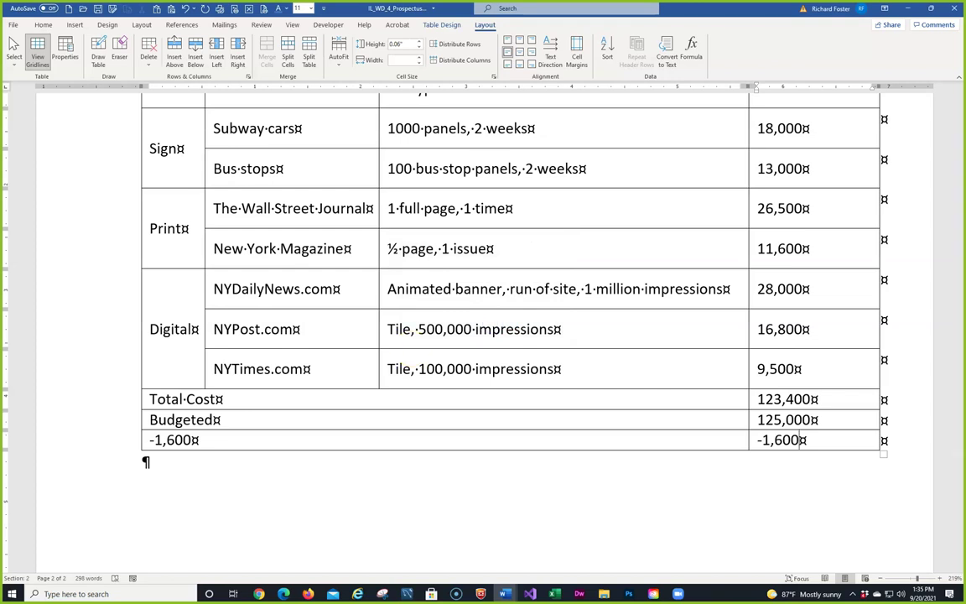
key(alt+Tab)
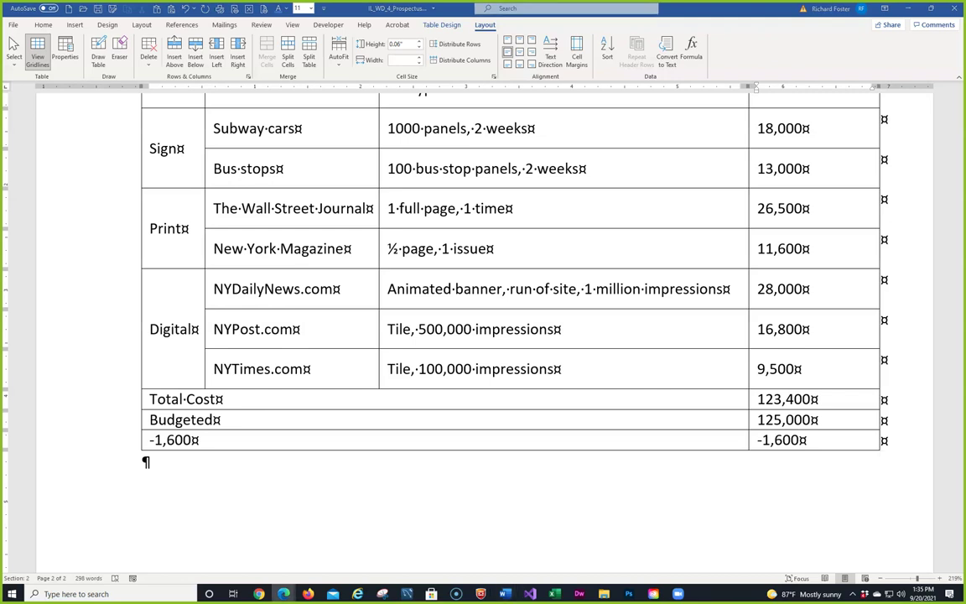